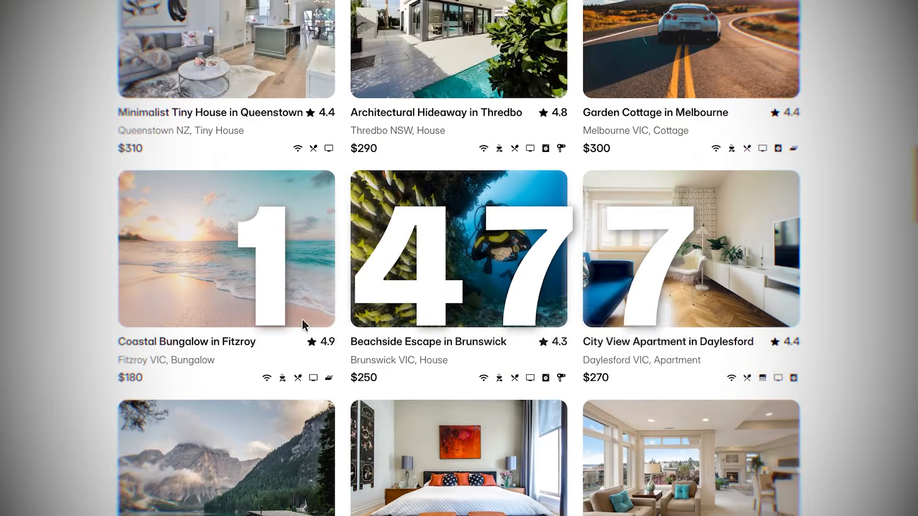
Step: Launch the Superfields 2.0 (Beta) plugin and browse its available filter inputs
scroll(348, 208, "down", 10)
scroll(429, 290, "down", 15)
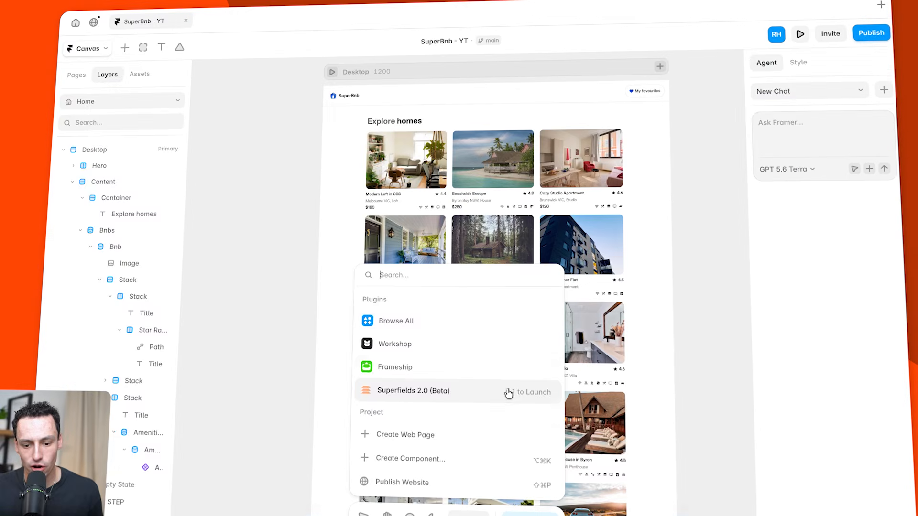
left_click(508, 394)
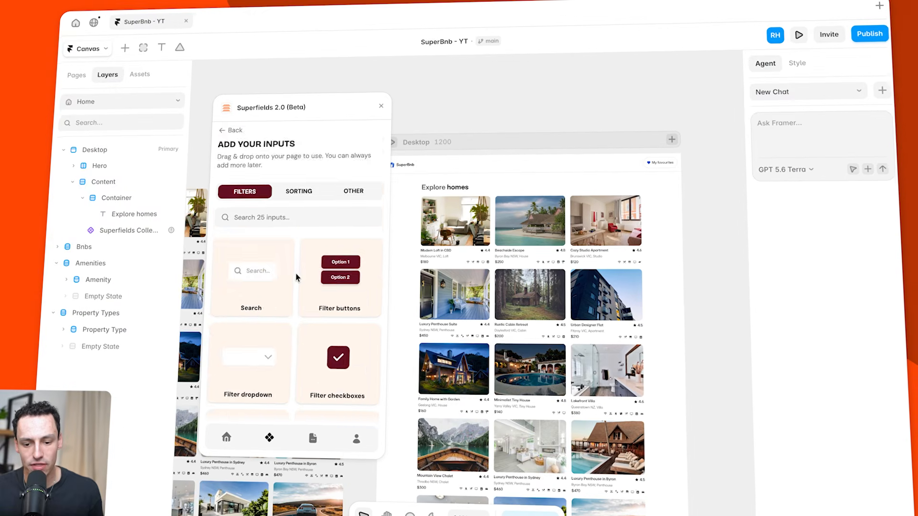
scroll(300, 277, "down", 10)
scroll(300, 277, "down", 5)
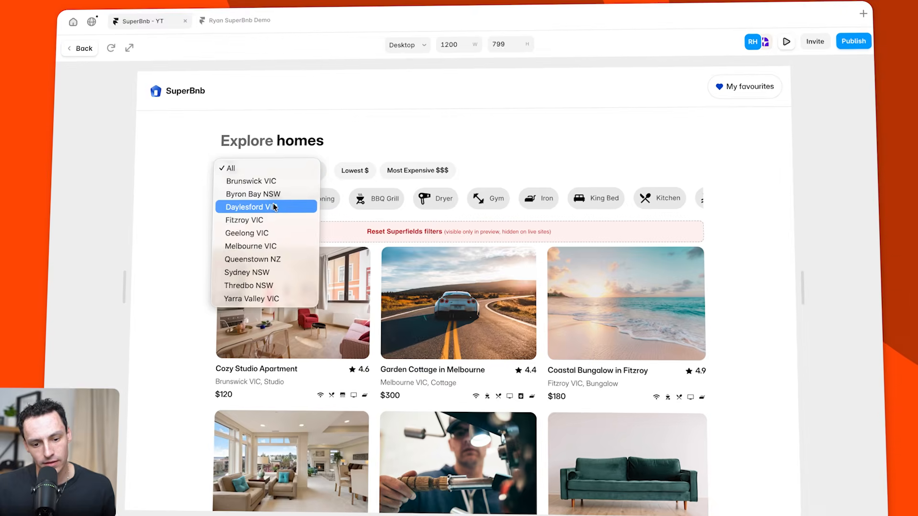
Step: Test the previewed filters with Daylesford VIC and Air Conditioning, trying the Lowest $ and Most Expensive $$$ sort orders
key("Escape")
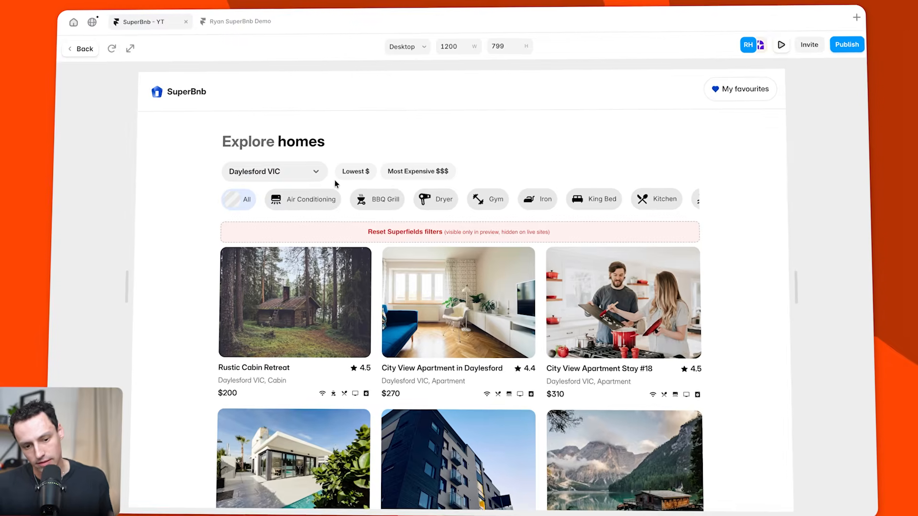
left_click(359, 174)
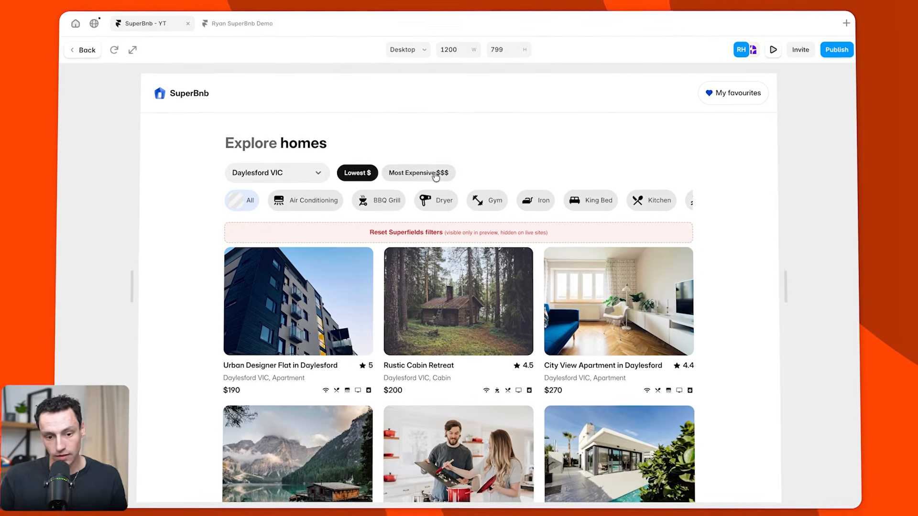
left_click(430, 173)
left_click(316, 204)
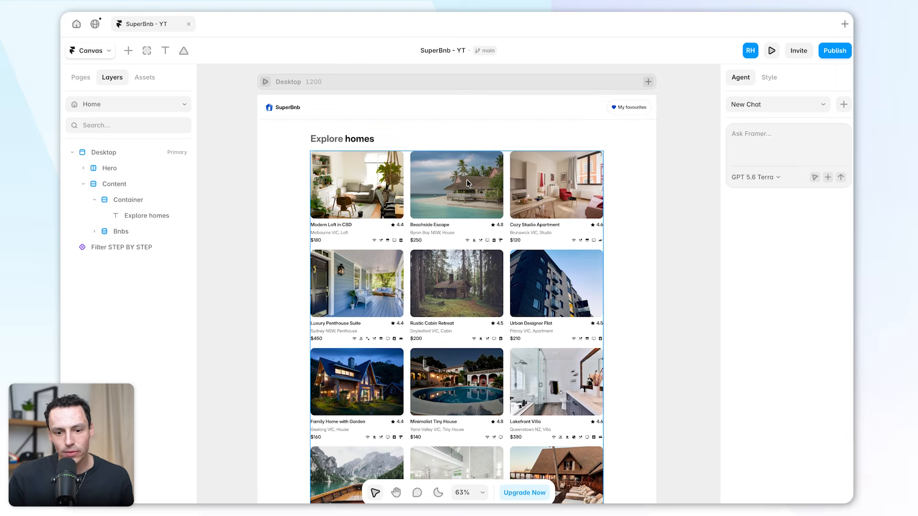
Step: Preview the SuperBnb home page, look through the full list of homes, and return to the canvas
left_click(470, 184)
left_click(772, 52)
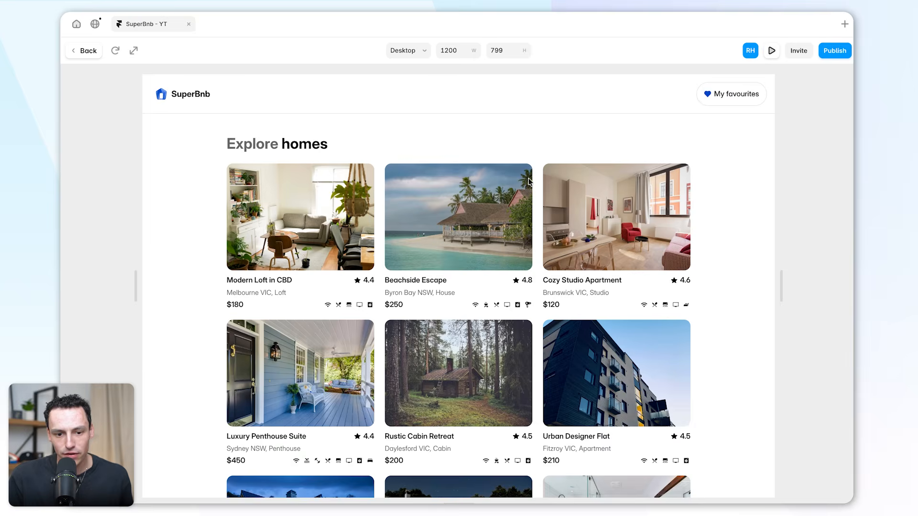
scroll(528, 182, "down", 15)
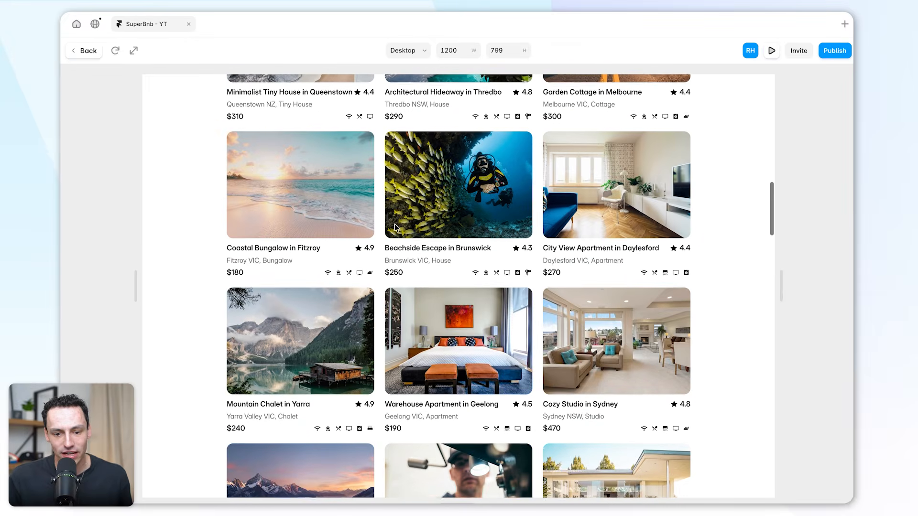
scroll(395, 228, "down", 15)
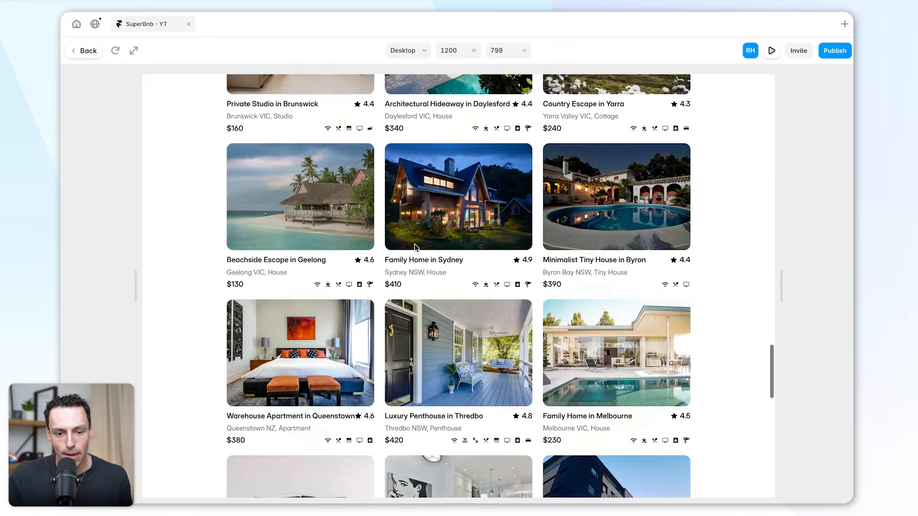
left_click(74, 51)
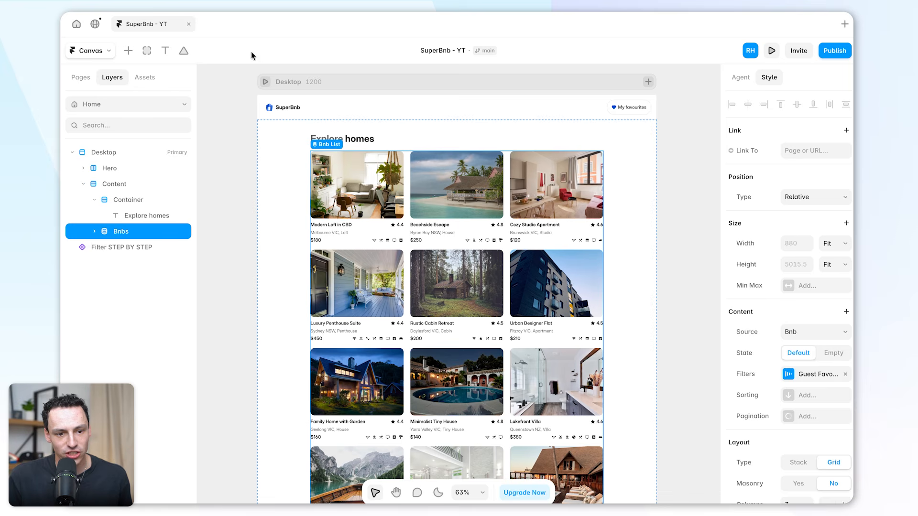
Step: Open the CMS and examine the Bnb collection's items and fields, including location, price, description, host and rating
left_click(106, 51)
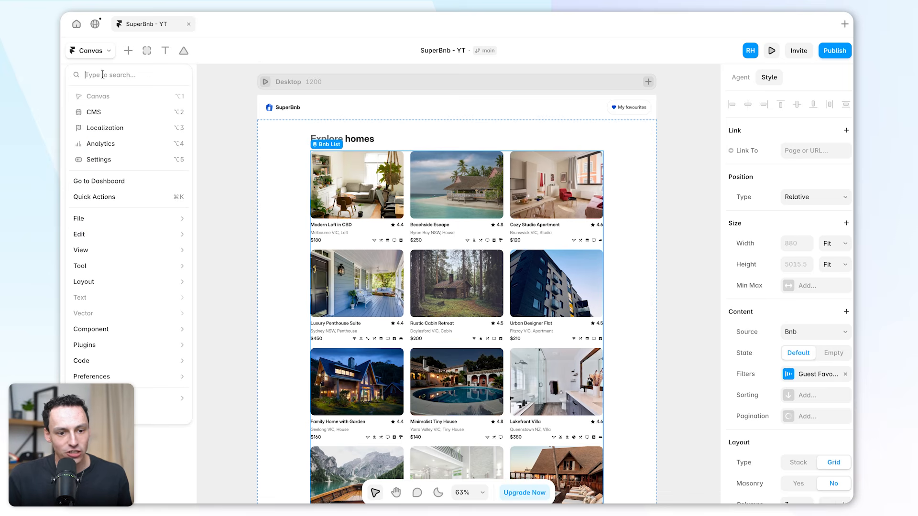
left_click(113, 112)
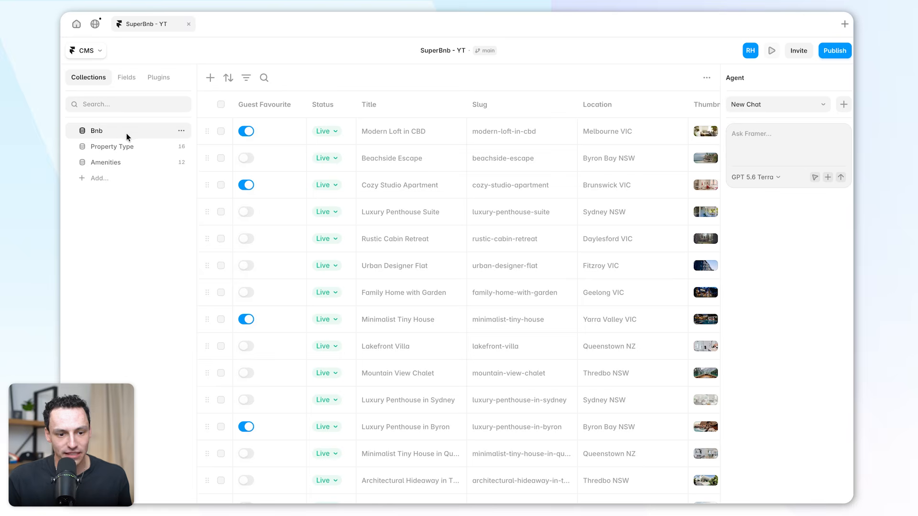
scroll(411, 178, "down", 20)
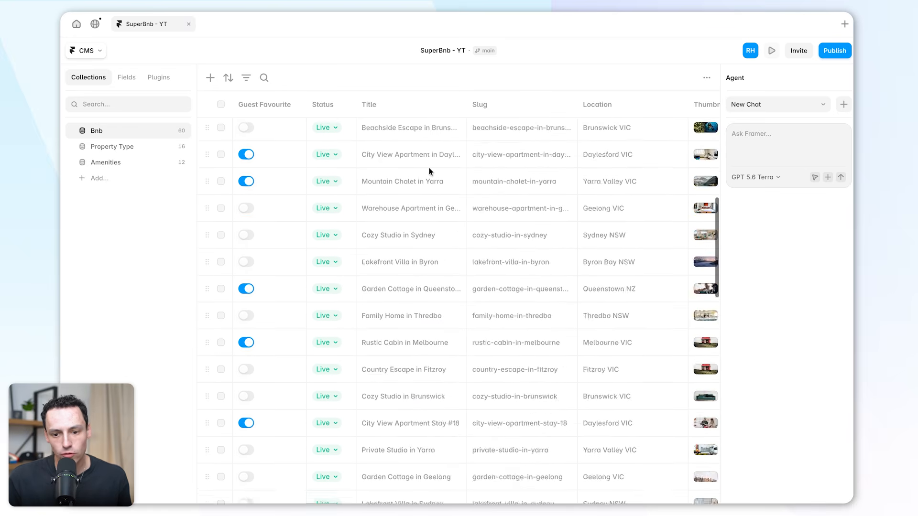
scroll(467, 172, "down", 10)
scroll(472, 171, "up", 20)
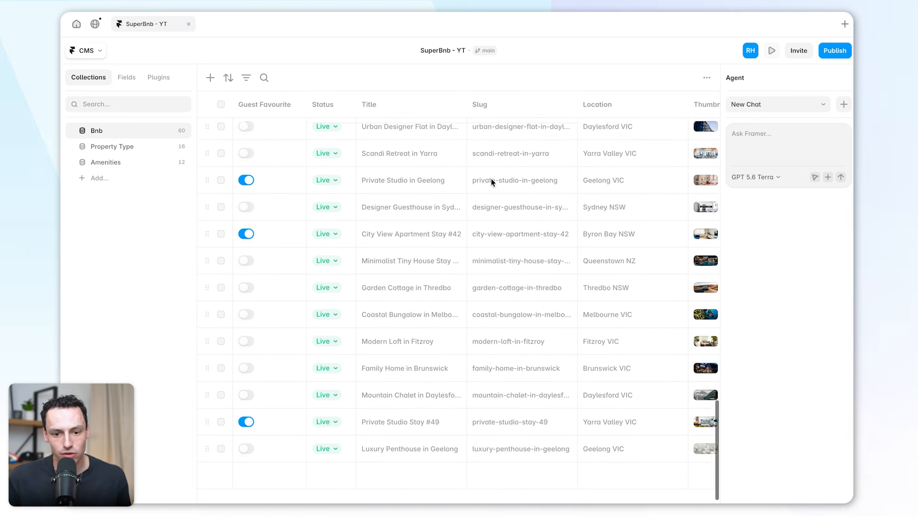
scroll(503, 182, "right", 10)
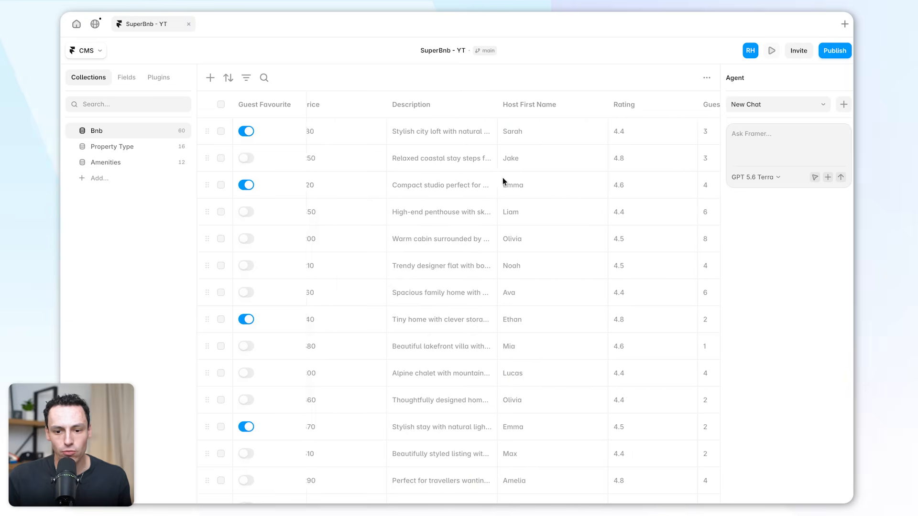
scroll(503, 182, "left", 8)
scroll(503, 181, "left", 4)
Step: Review the Property Type and Amenities collections in the CMS, and return to the canvas
left_click(165, 146)
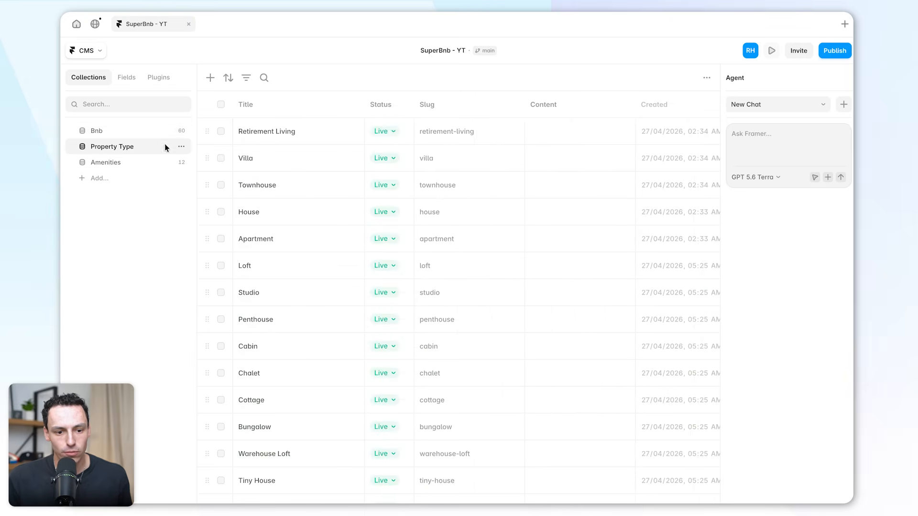
left_click(132, 165)
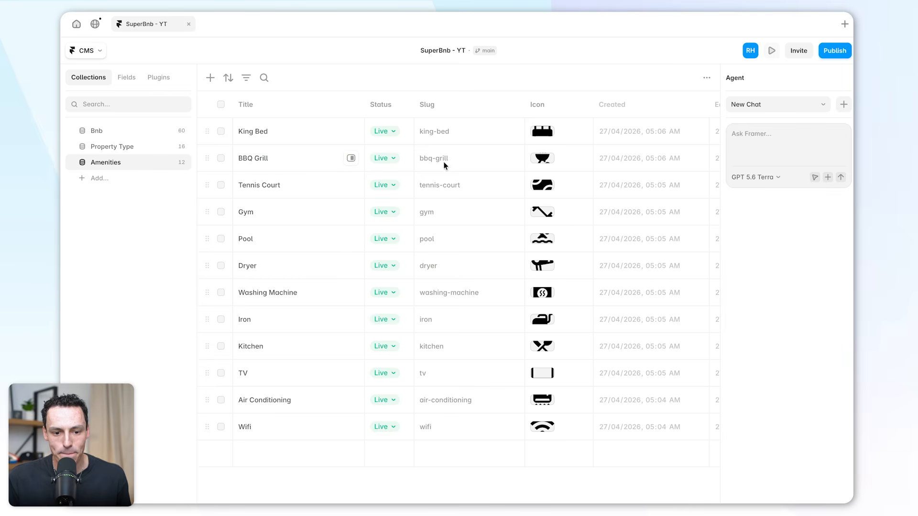
left_click(89, 51)
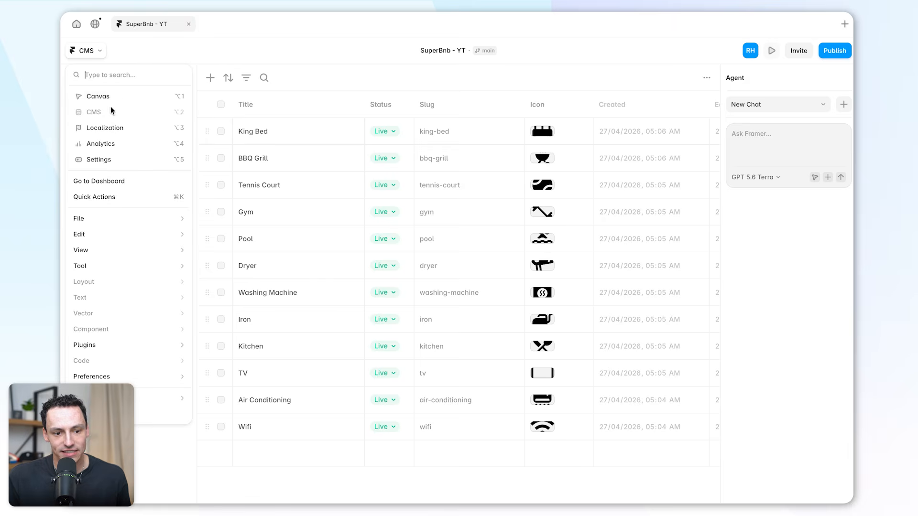
left_click(129, 95)
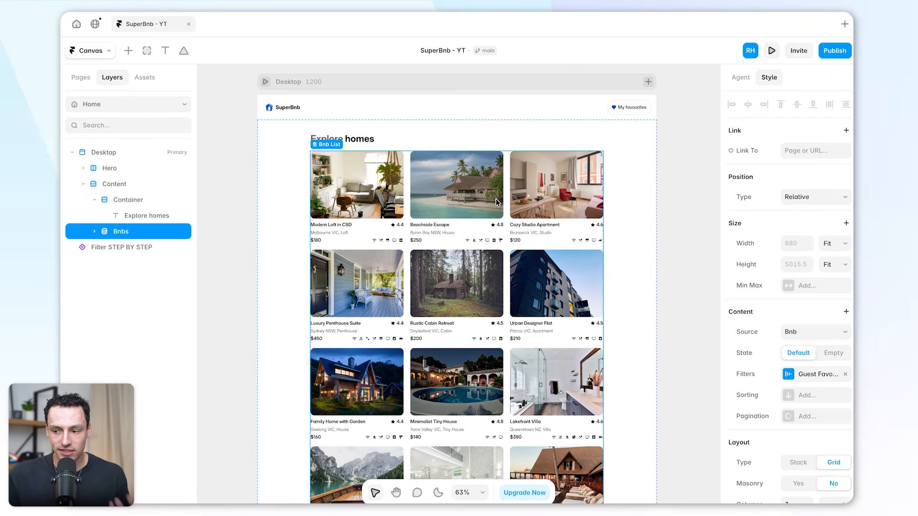
Step: Inspect the Explore homes container and the amenity icons and star rating on the first home card
left_click(455, 139)
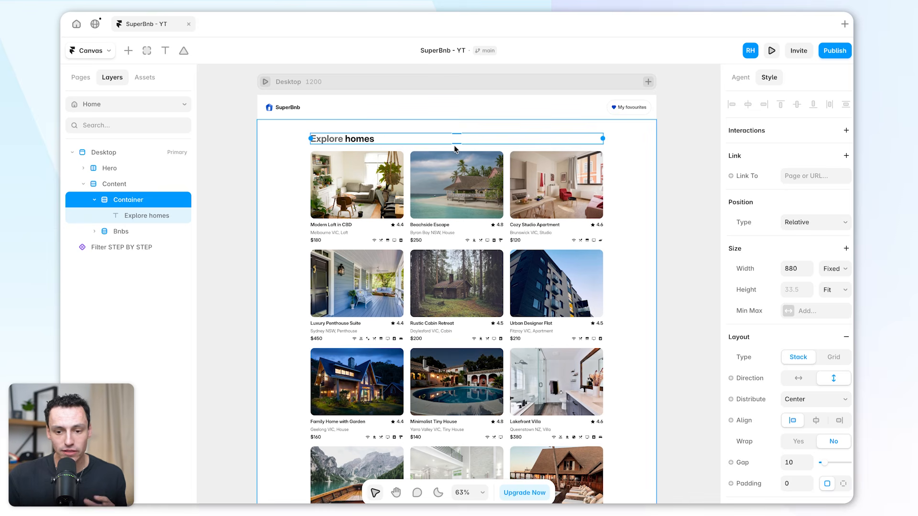
scroll(329, 225, "up", 5)
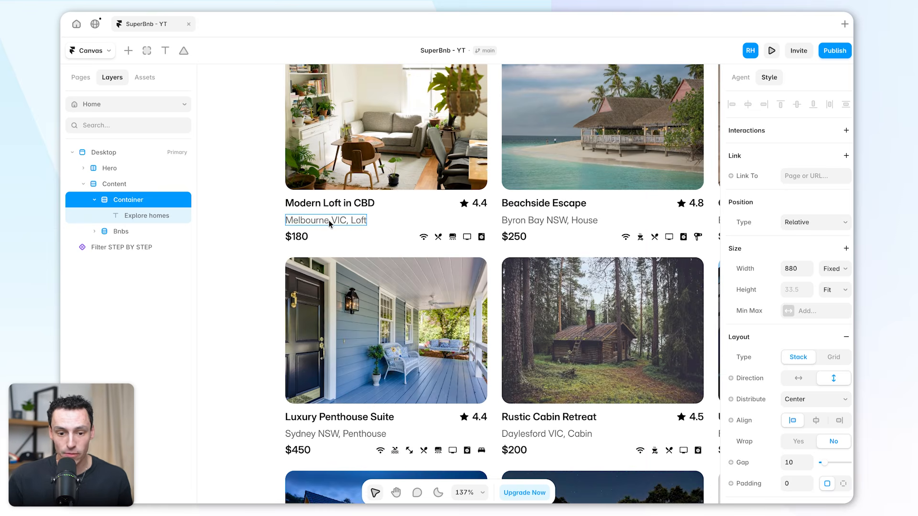
left_click(424, 238)
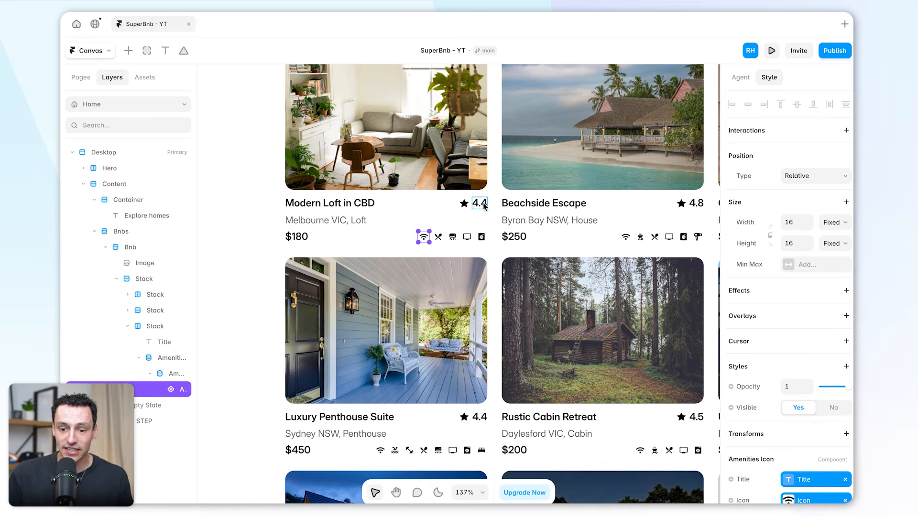
left_click(467, 204)
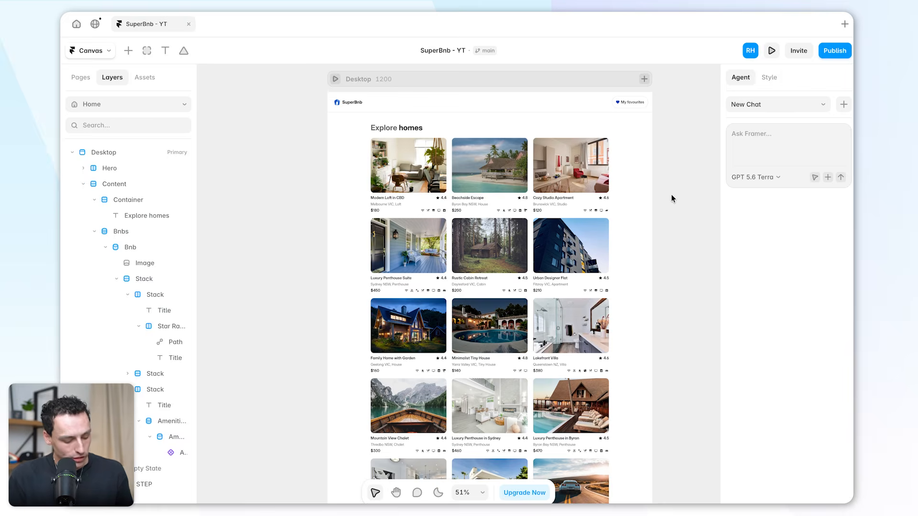
Step: Launch the Superfields 2.0 (Beta) plugin and open its setup guide
key("super+k")
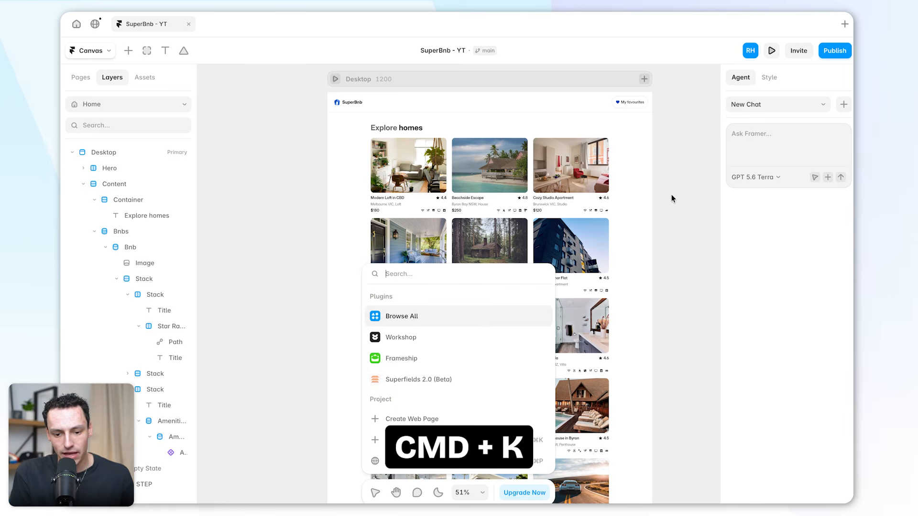
left_click(486, 380)
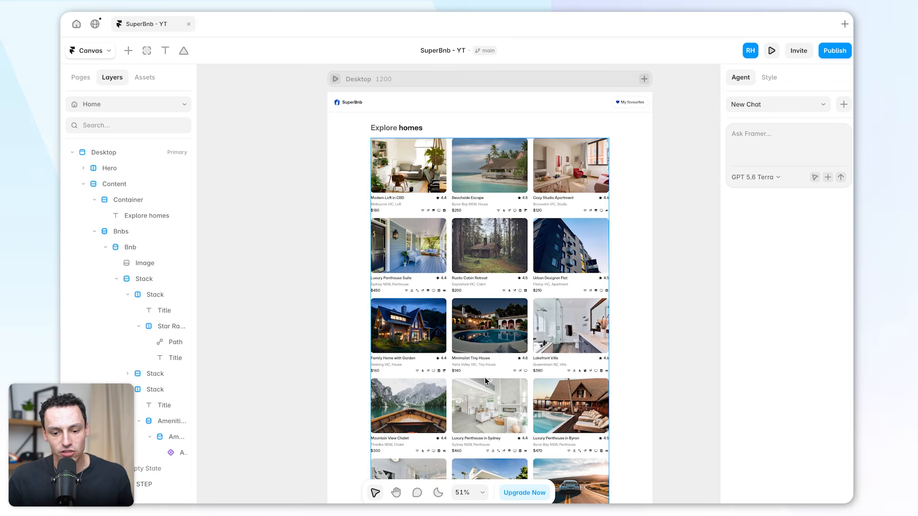
scroll(362, 231, "down", 1)
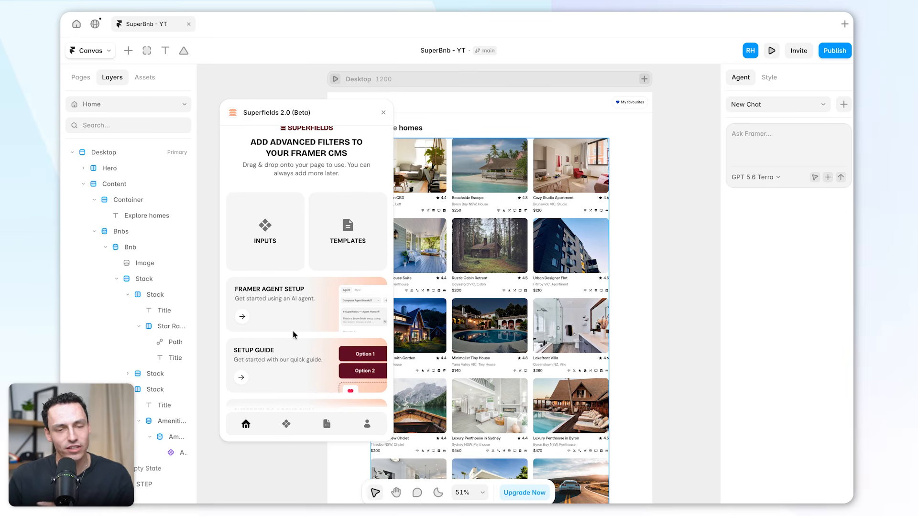
left_click(289, 369)
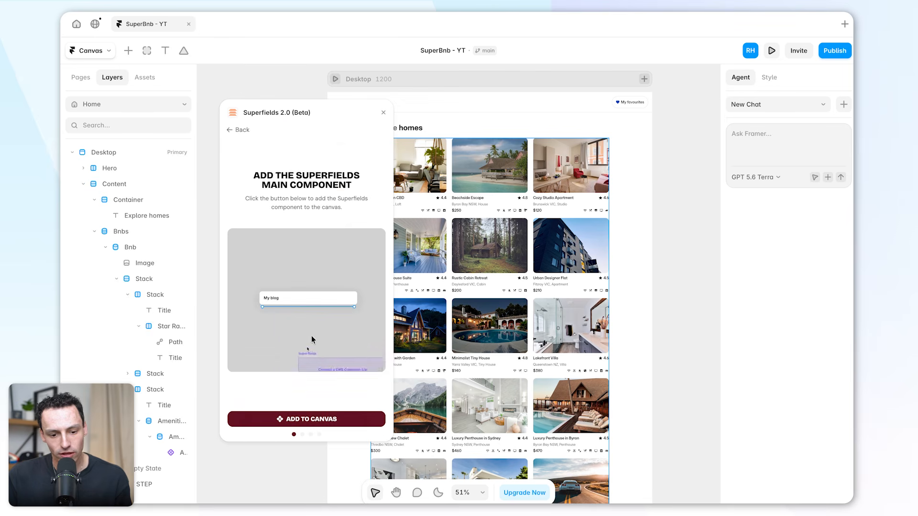
Step: Add the Superfields main component to the canvas and place it in the Desktop page between the Explore homes heading and the listings
scroll(510, 324, "left", 5)
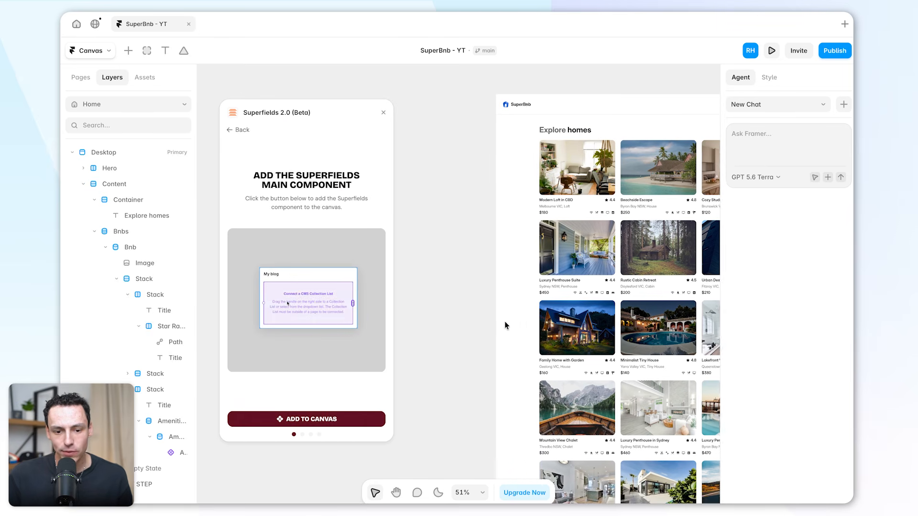
left_click(313, 418)
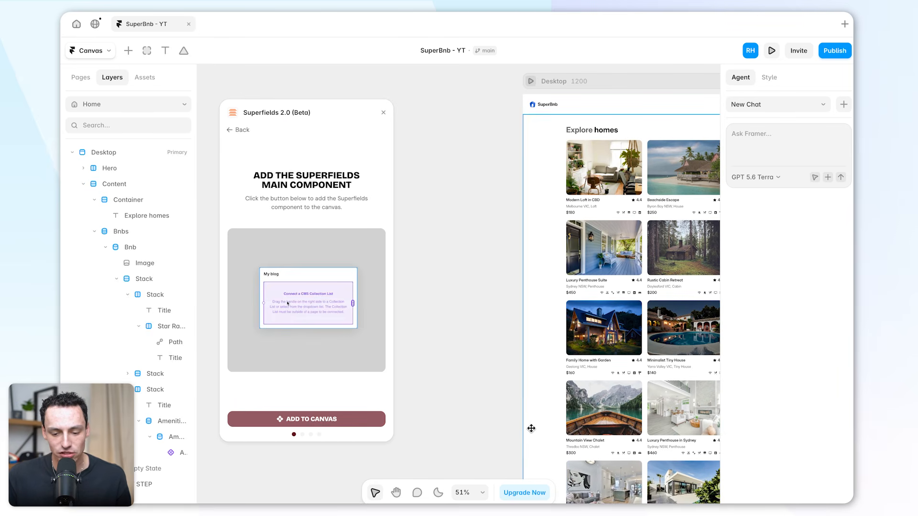
scroll(500, 209, "down", 5)
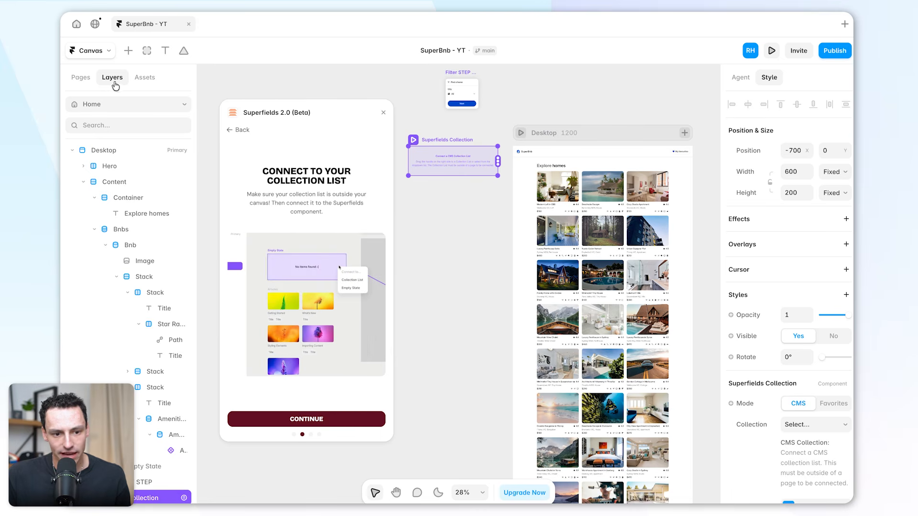
left_click_drag(467, 173, 586, 195)
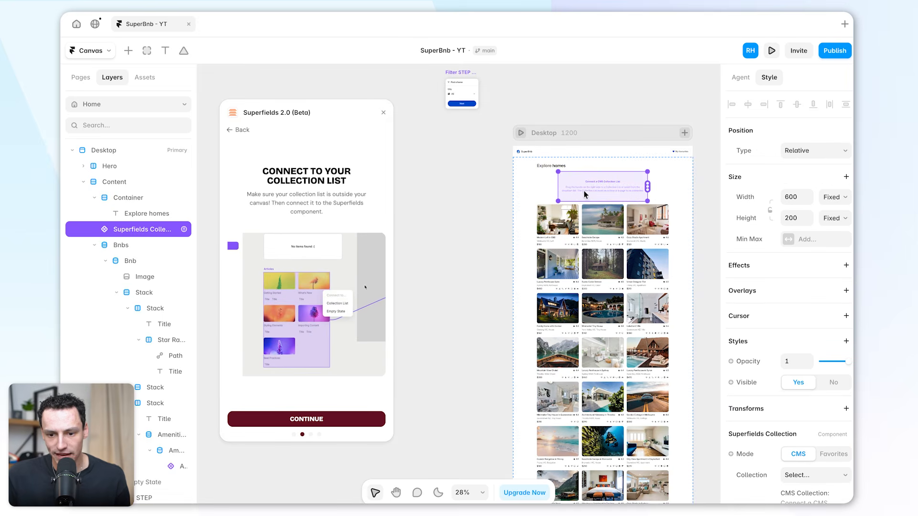
Step: Move the Bnbs collection list out of the Desktop page onto the empty canvas beside it
left_click(592, 226)
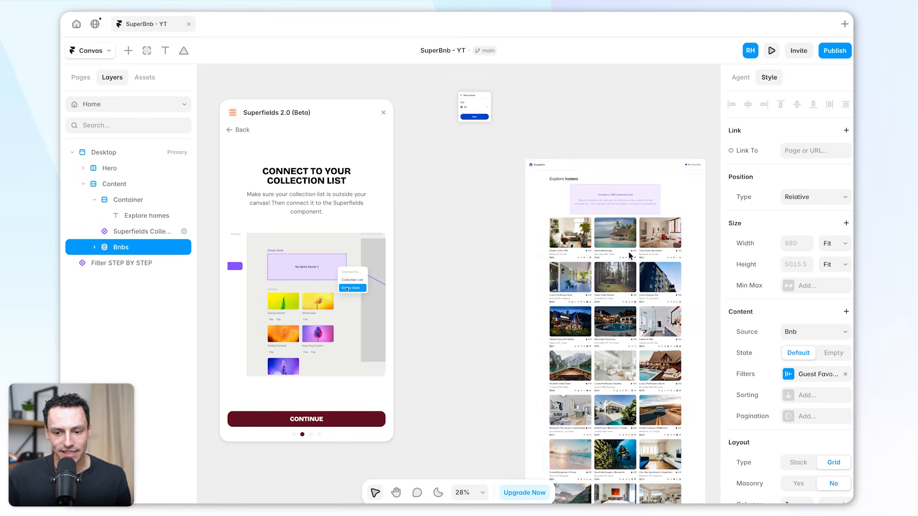
left_click_drag(638, 262, 458, 226)
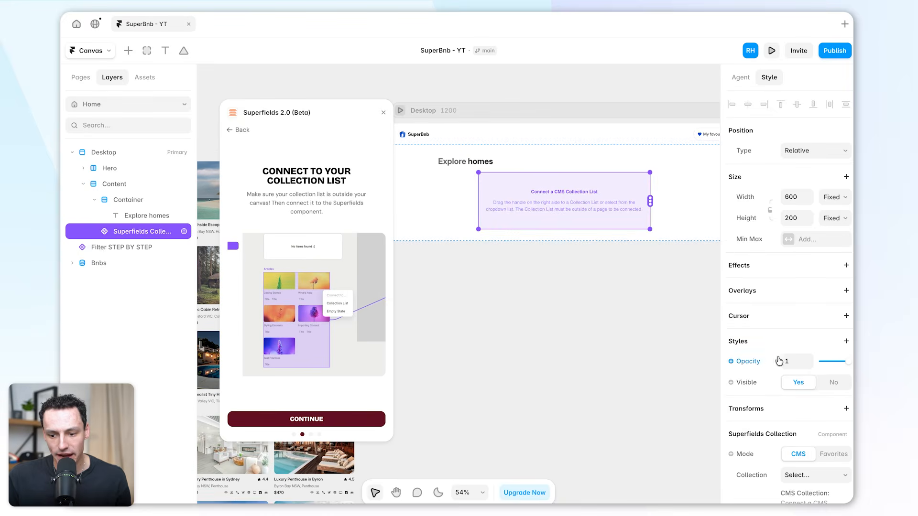
Step: Connect the Superfields Collection component to the Bnbs collection list
scroll(789, 358, "down", 3)
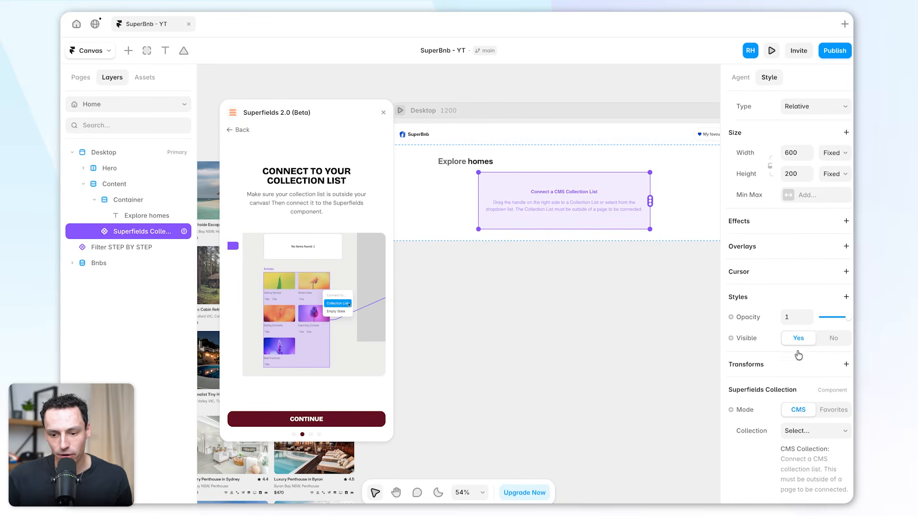
left_click(815, 365)
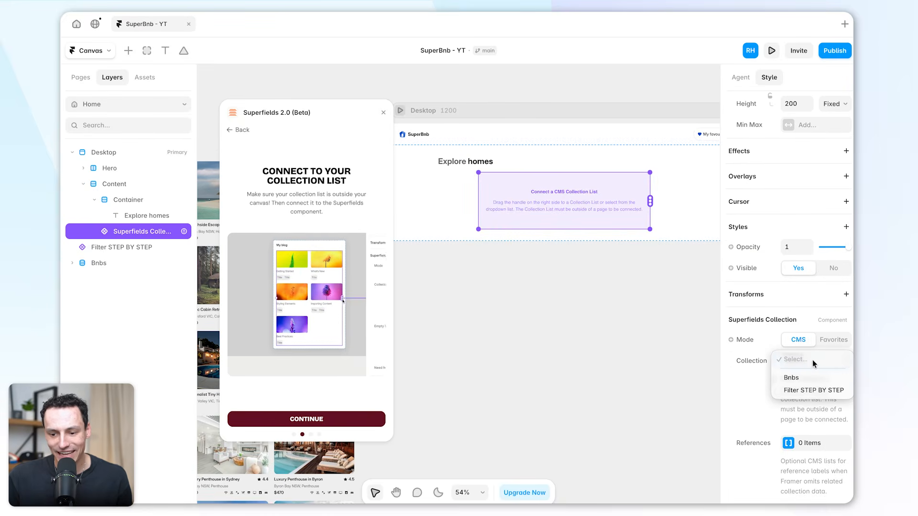
left_click(812, 379)
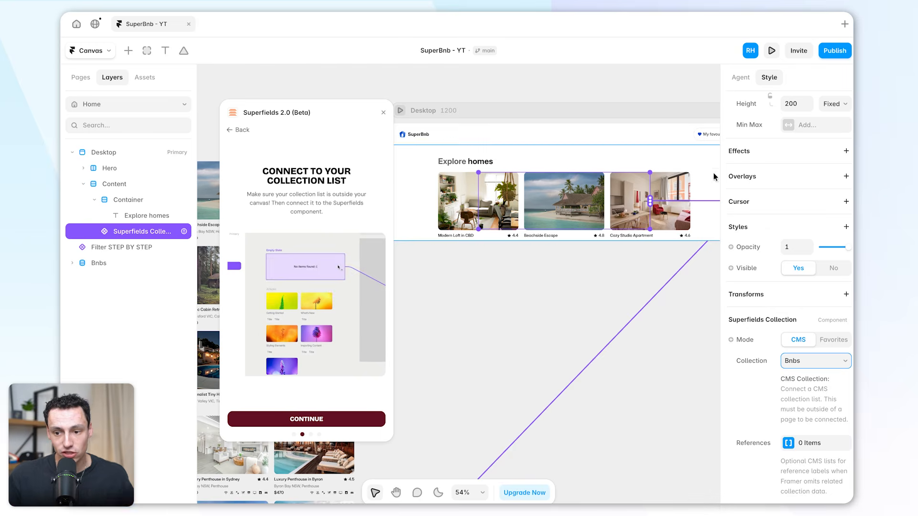
Step: Set the Superfields Collection component's width to 880 and its height to Fit Content
scroll(529, 283, "left", 10)
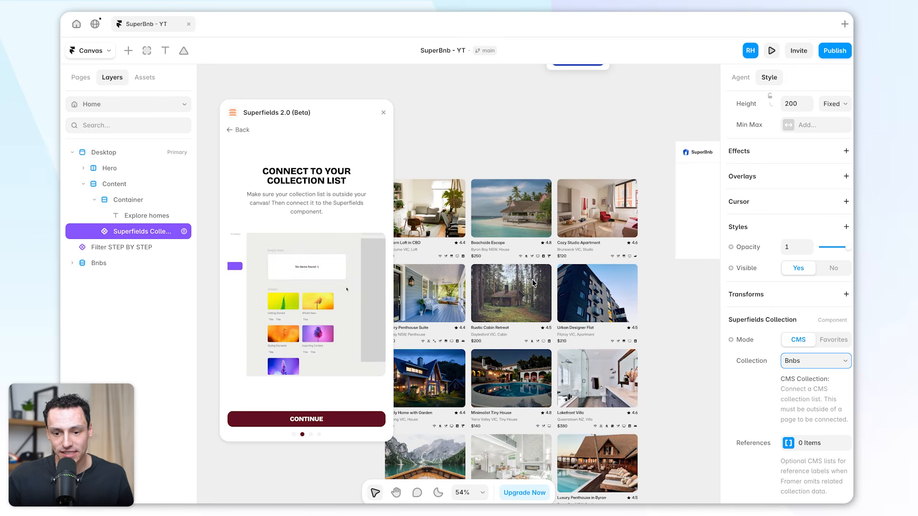
scroll(533, 283, "left", 3)
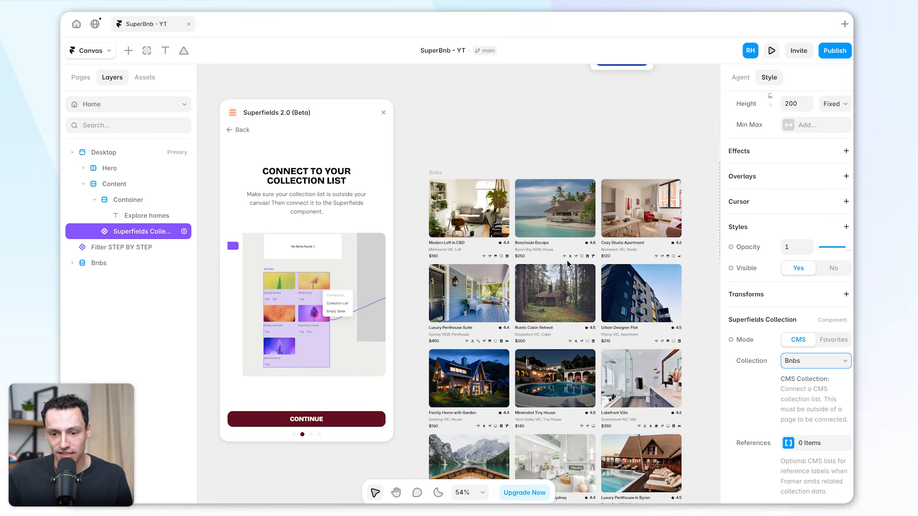
scroll(567, 260, "right", 15)
left_click(792, 185)
type("880")
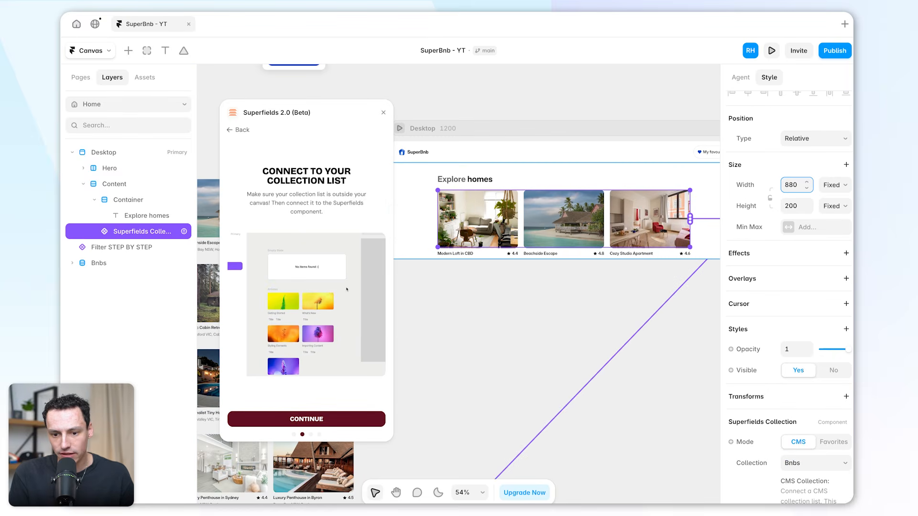
left_click(834, 207)
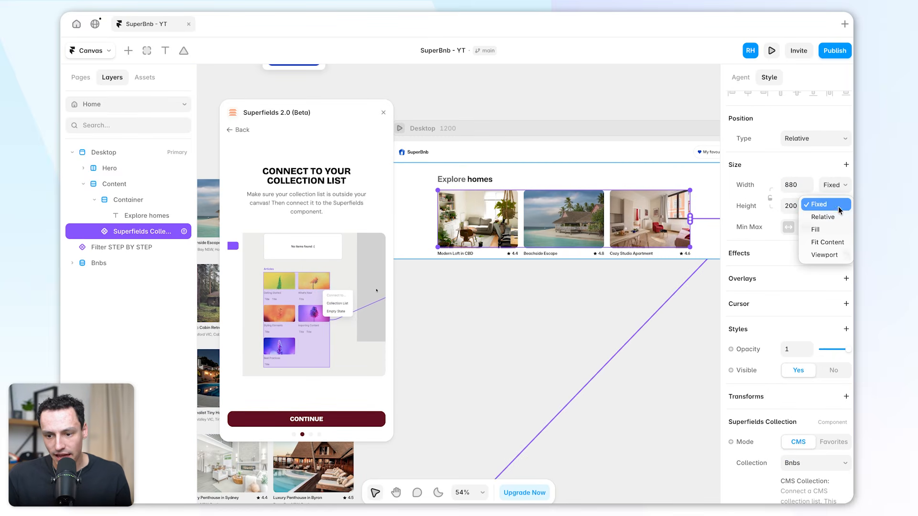
left_click(828, 242)
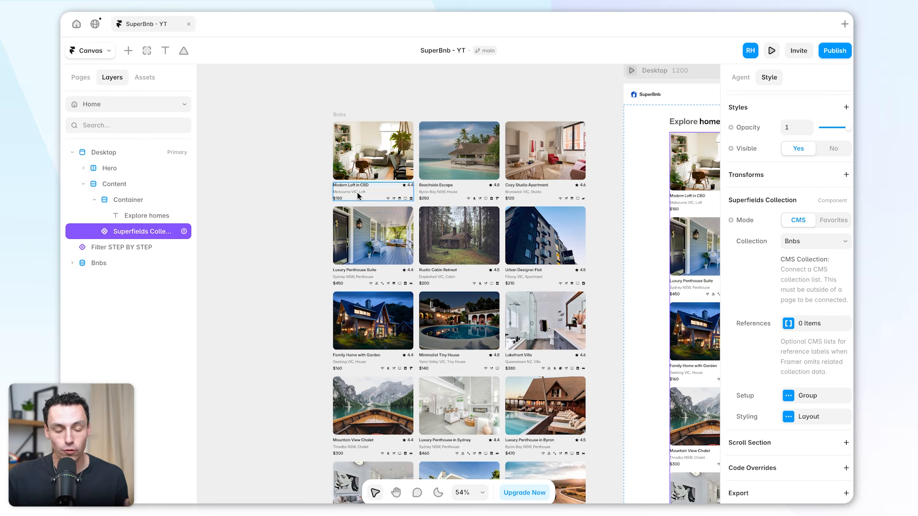
Step: Place the Amenities and Property Type CMS collection lists on the empty canvas beside the Bnbs list
left_click(128, 51)
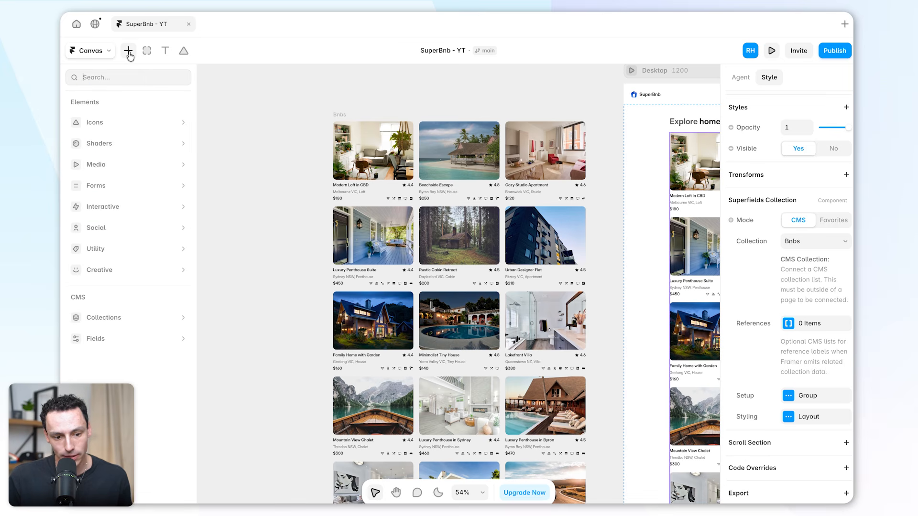
mouse_move(135, 312)
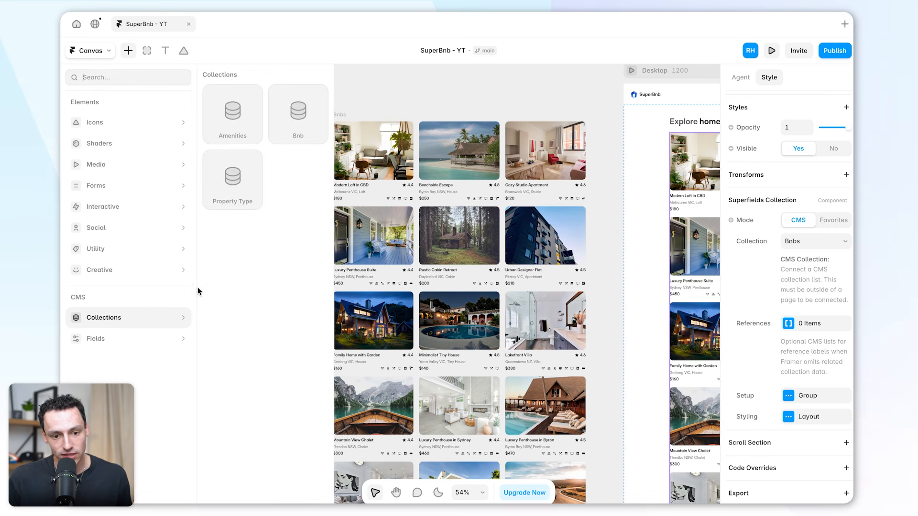
left_click_drag(235, 109, 279, 153)
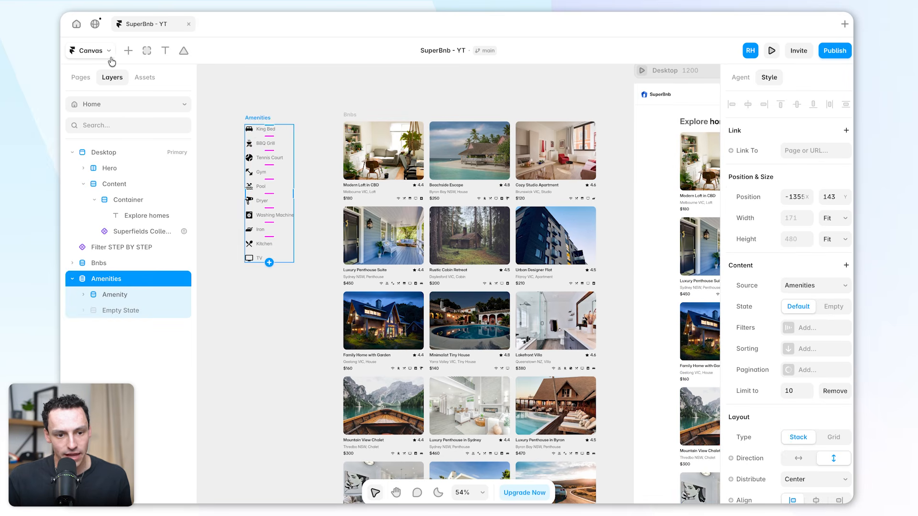
left_click(128, 51)
mouse_move(136, 318)
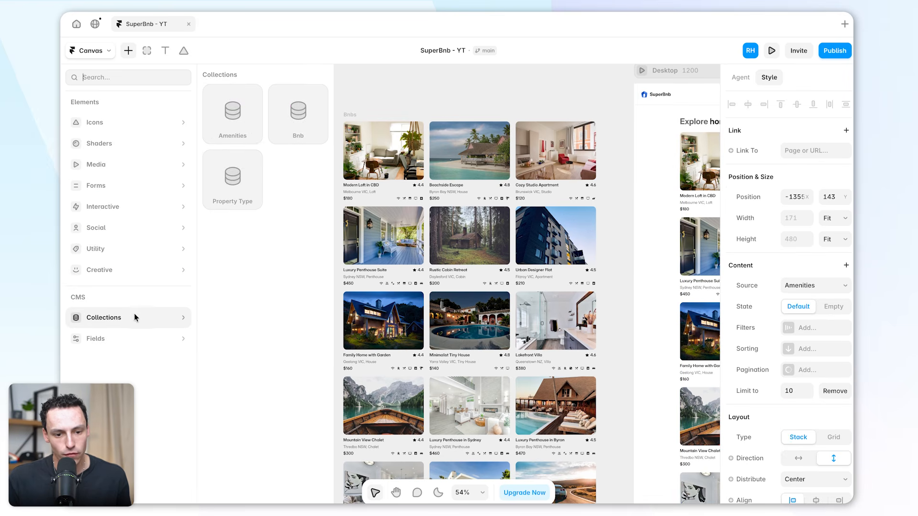
left_click_drag(250, 209, 214, 158)
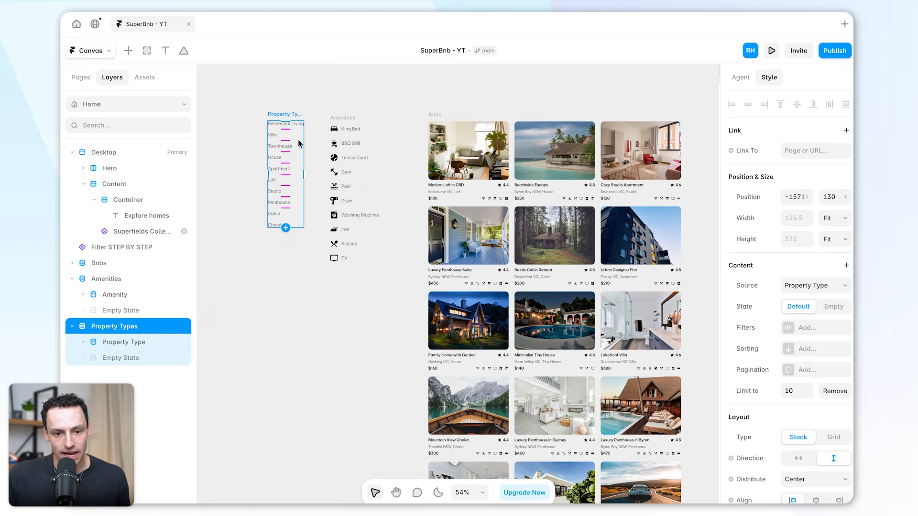
Step: Add the Property Types and Amenities lists as references of the Superfields Collection component
left_click(397, 183)
scroll(431, 215, "right", 8)
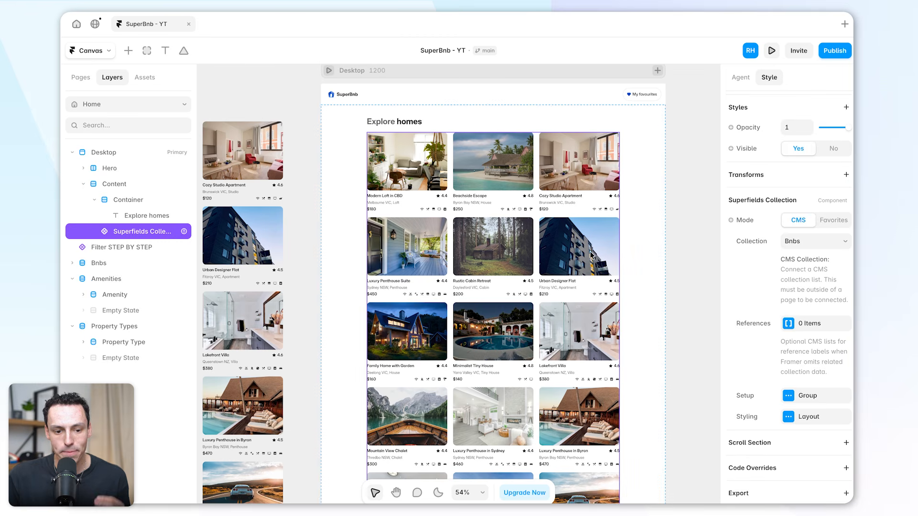
left_click(816, 324)
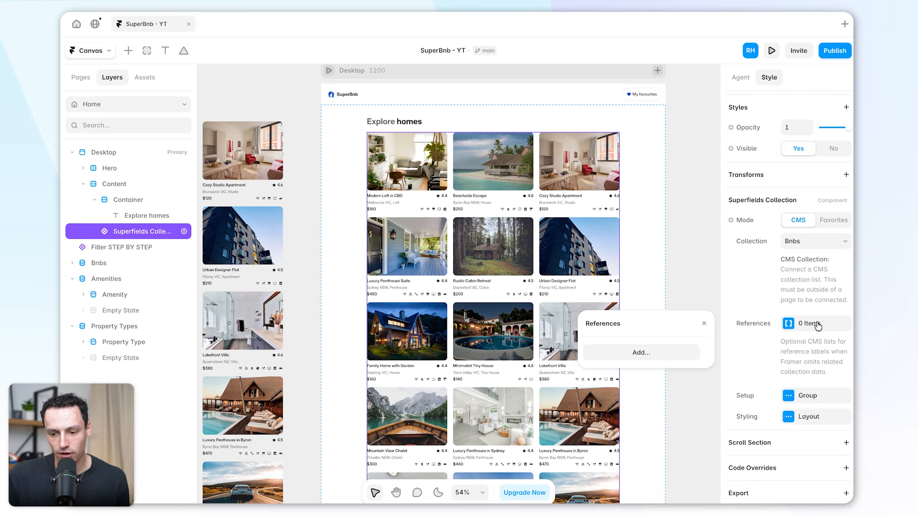
left_click(670, 352)
left_click(671, 352)
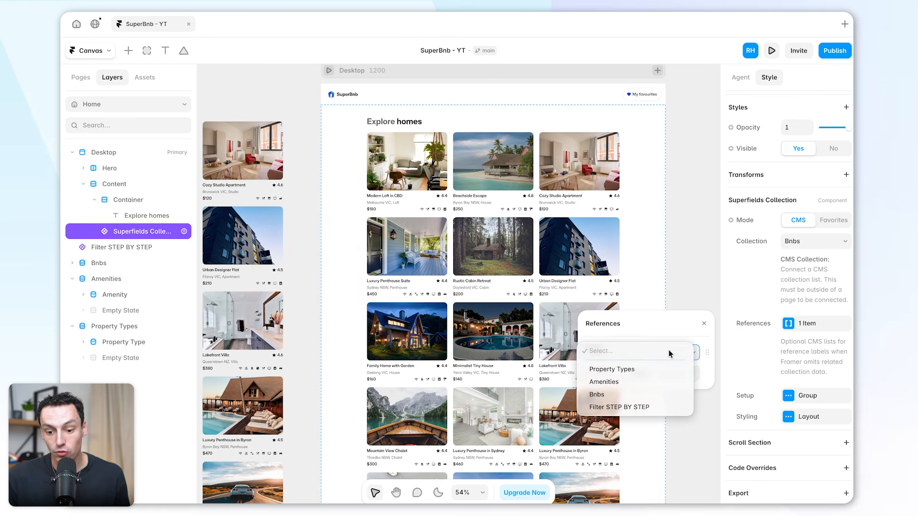
left_click(648, 368)
left_click(648, 372)
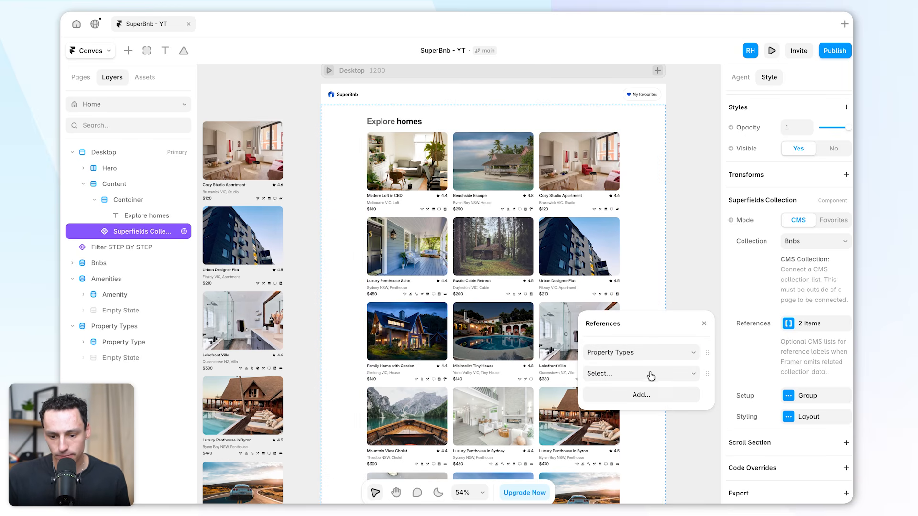
left_click(647, 372)
left_click(634, 404)
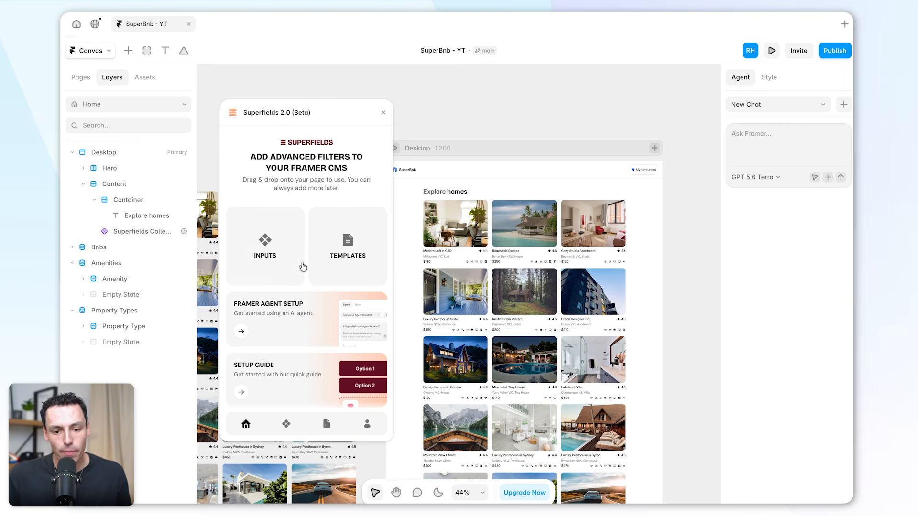
Step: Look through the filter, sorting and other inputs offered by the Superfields plugin
scroll(299, 264, "up", 1)
left_click(271, 262)
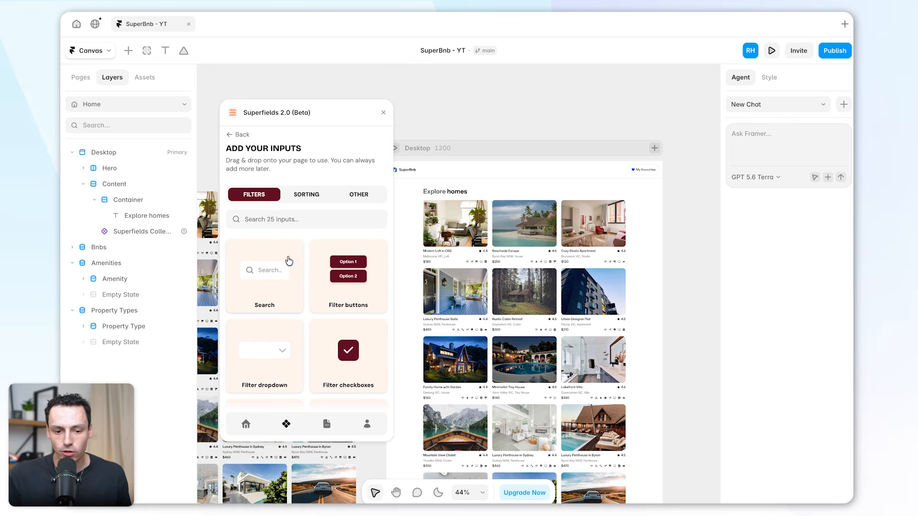
scroll(307, 276, "down", 1)
scroll(307, 277, "down", 10)
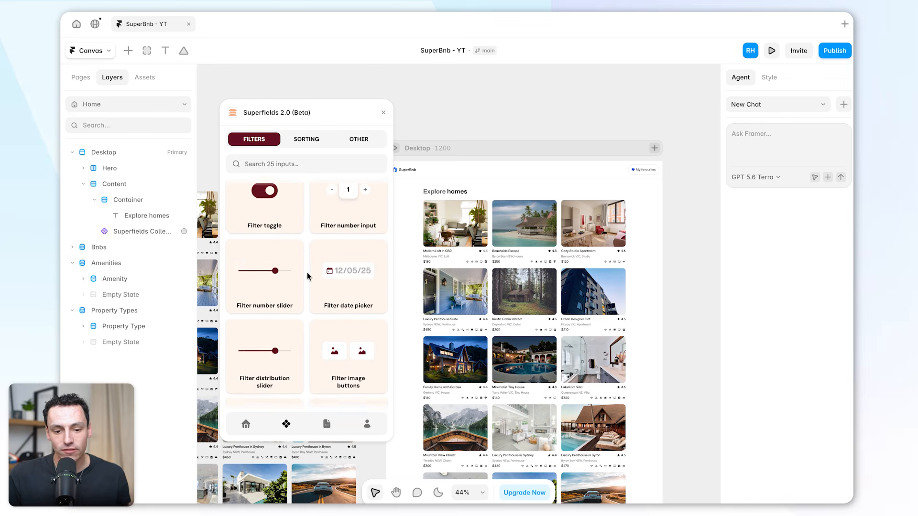
scroll(305, 278, "down", 3)
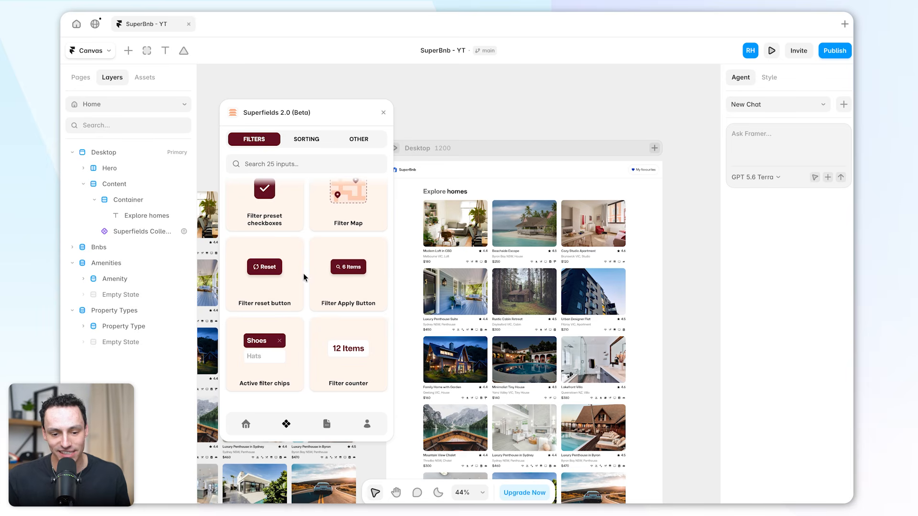
scroll(315, 239, "up", 14)
left_click(327, 193)
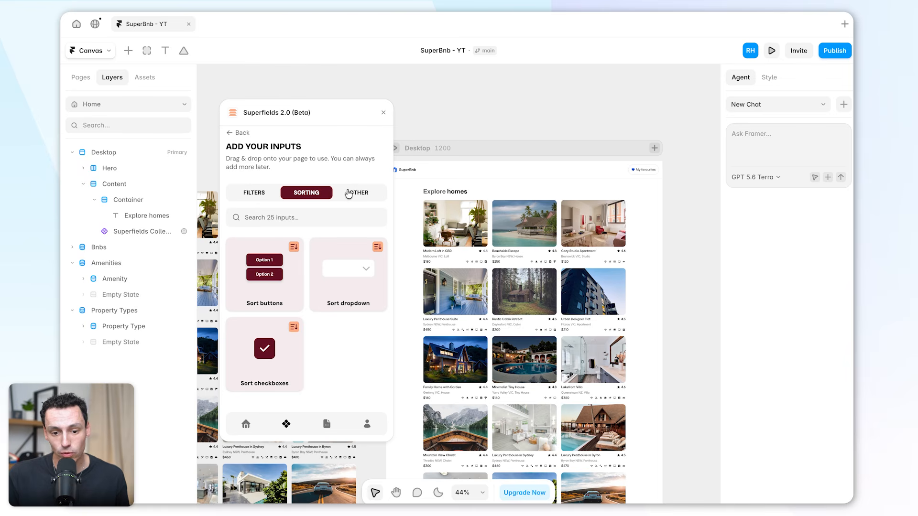
left_click(350, 193)
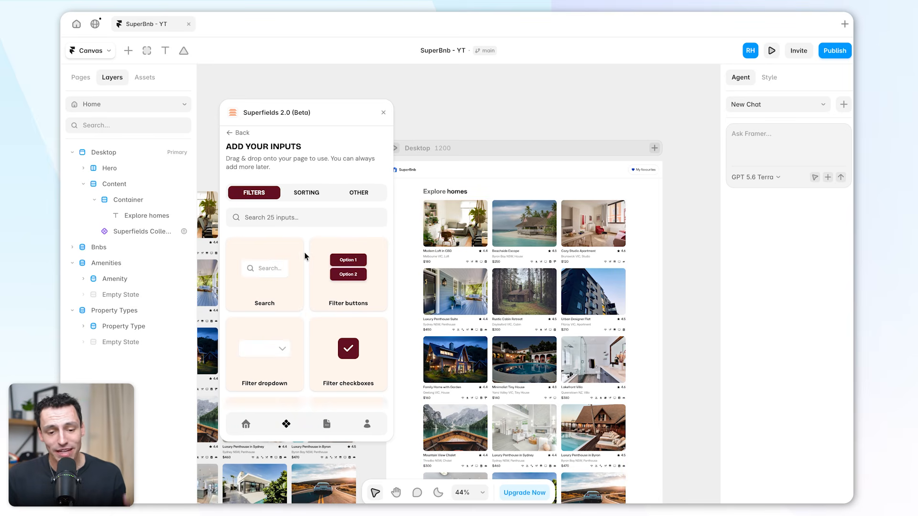
scroll(307, 252, "down", 3)
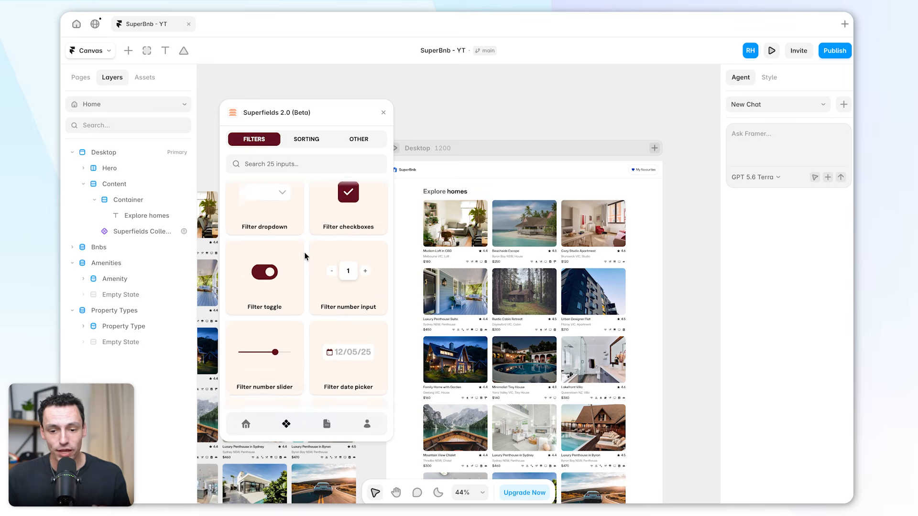
scroll(305, 256, "down", 1)
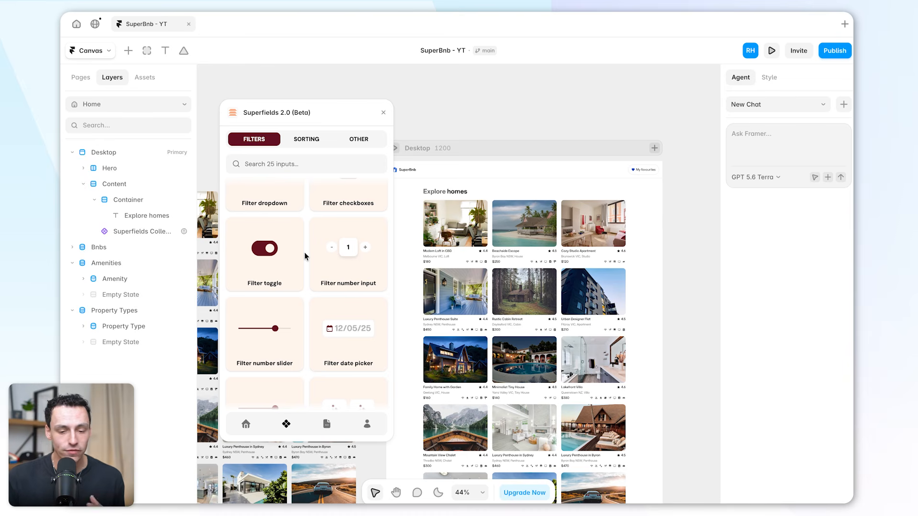
scroll(305, 257, "up", 4)
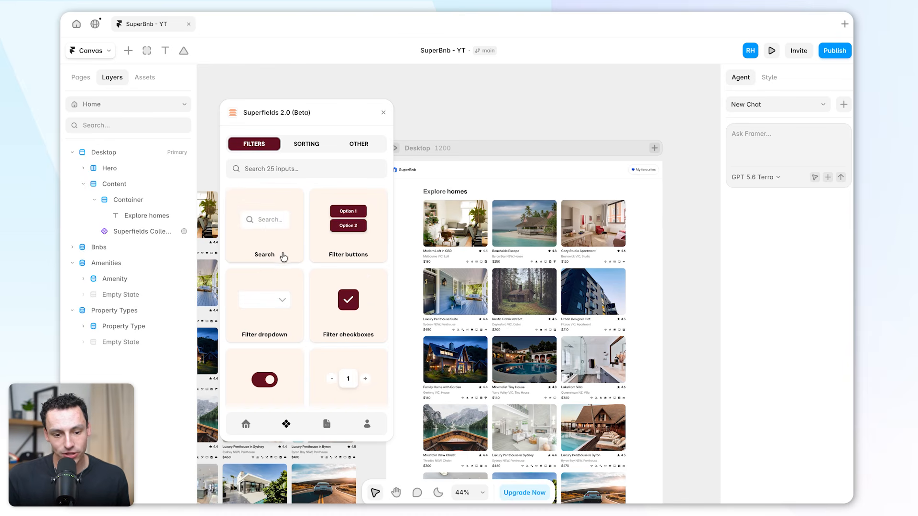
Step: Add a Filter dropdown between the Explore homes heading and the listings and widen it to about 146
left_click_drag(252, 300, 439, 207)
scroll(438, 207, "up", 3)
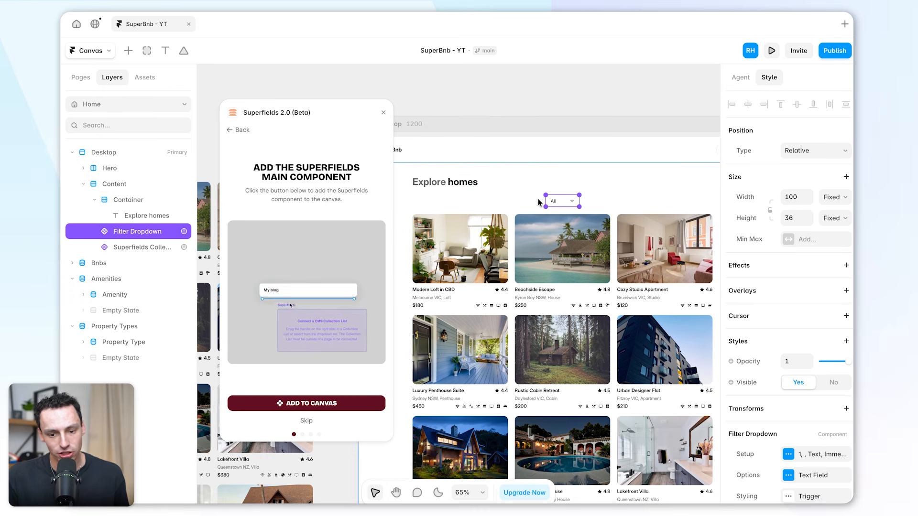
left_click(383, 113)
scroll(587, 201, "up", 5)
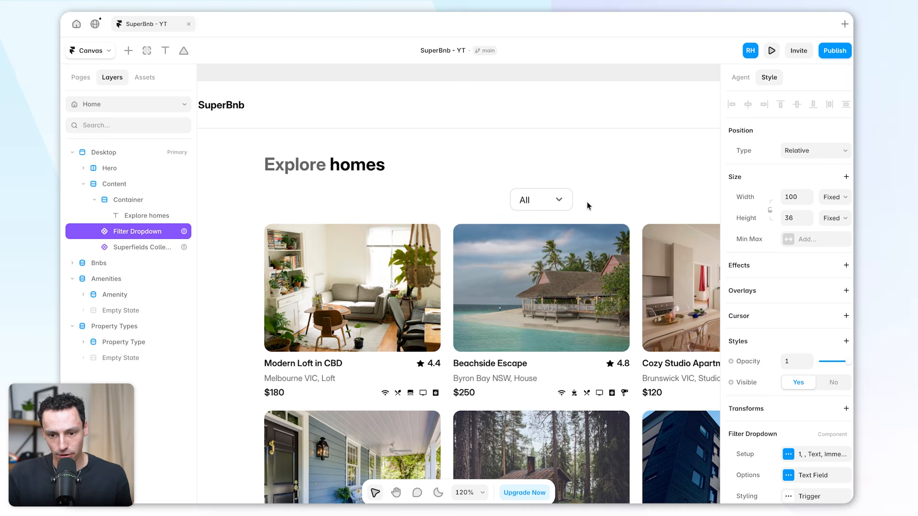
left_click_drag(500, 198, 486, 198)
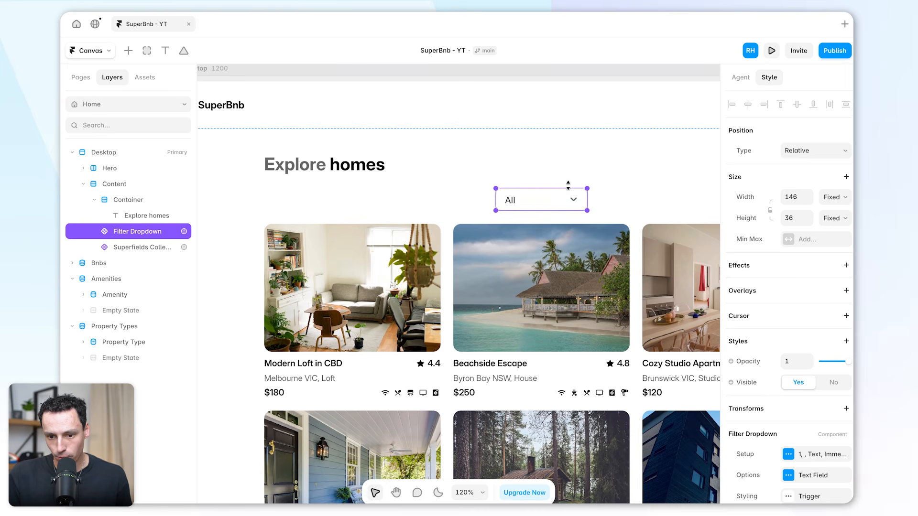
Step: Open the Filter Dropdown's setup options and review its field name, field type and apply settings
scroll(576, 186, "up", 5)
scroll(813, 385, "down", 2)
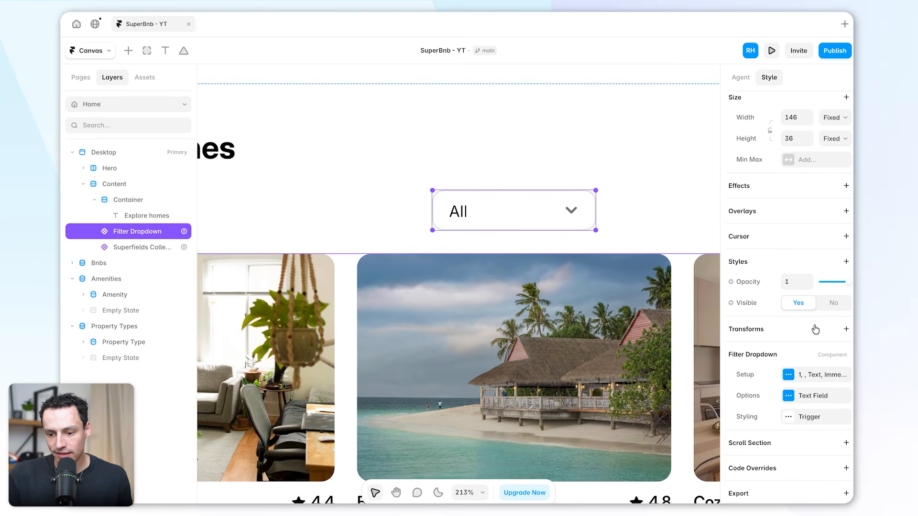
left_click(788, 375)
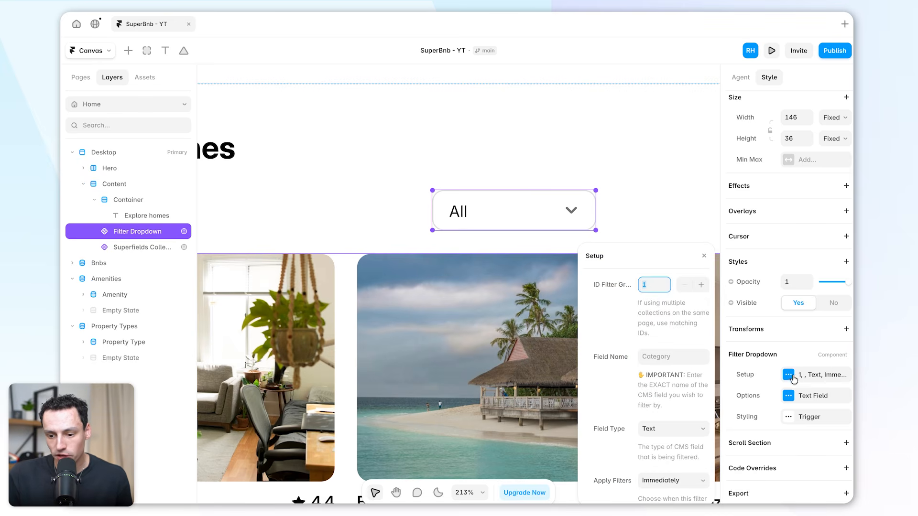
scroll(668, 326, "down", 3)
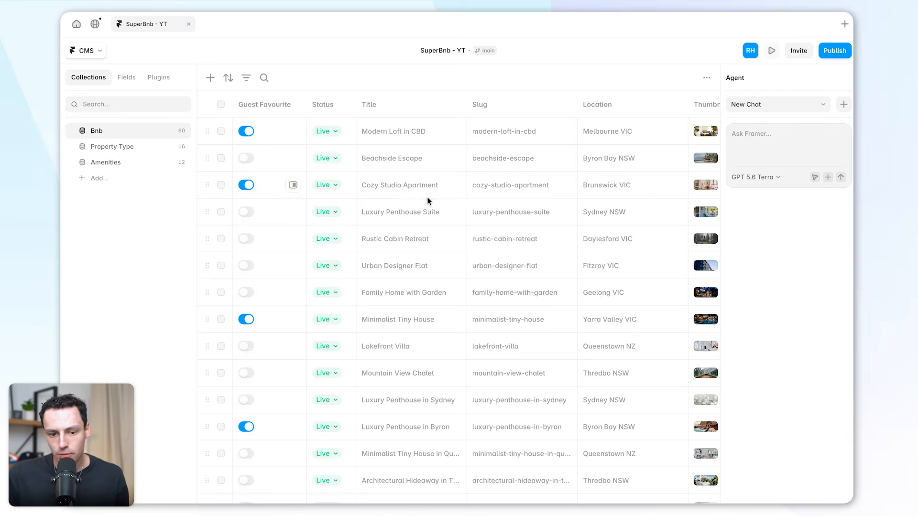
Step: Examine the Location field and its values in the Bnb CMS collection
scroll(426, 196, "right", 4)
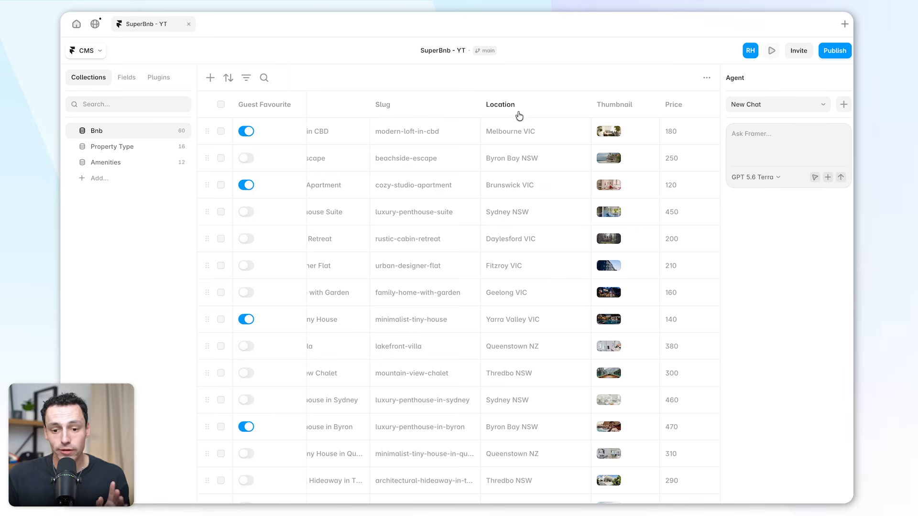
scroll(531, 124, "down", 5)
scroll(528, 146, "down", 15)
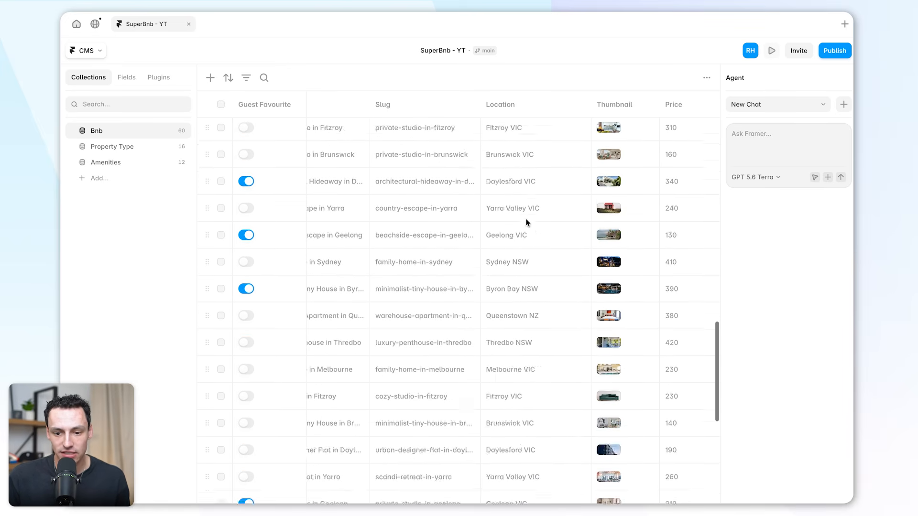
scroll(526, 222, "up", 20)
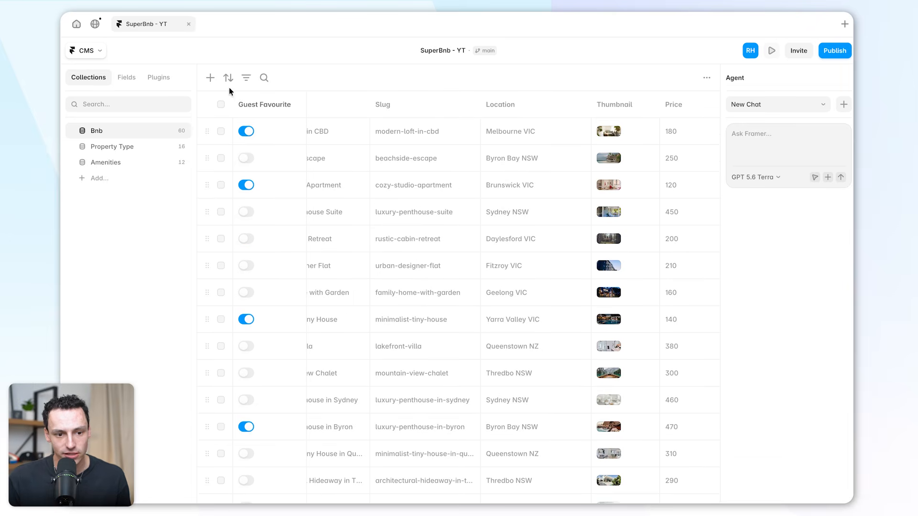
Step: Check the Location field in the Bnb field list and set the Filter Dropdown's field name to Location with field type Text
left_click(126, 78)
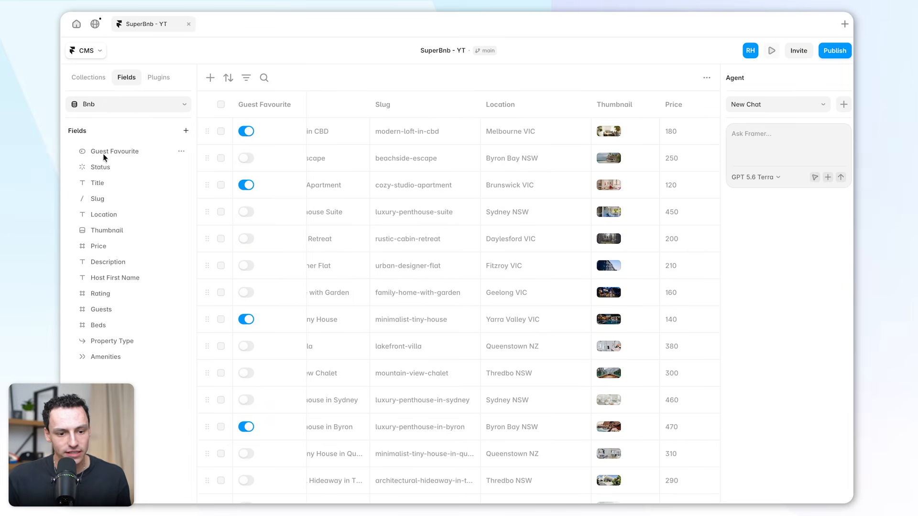
left_click(91, 51)
left_click(98, 94)
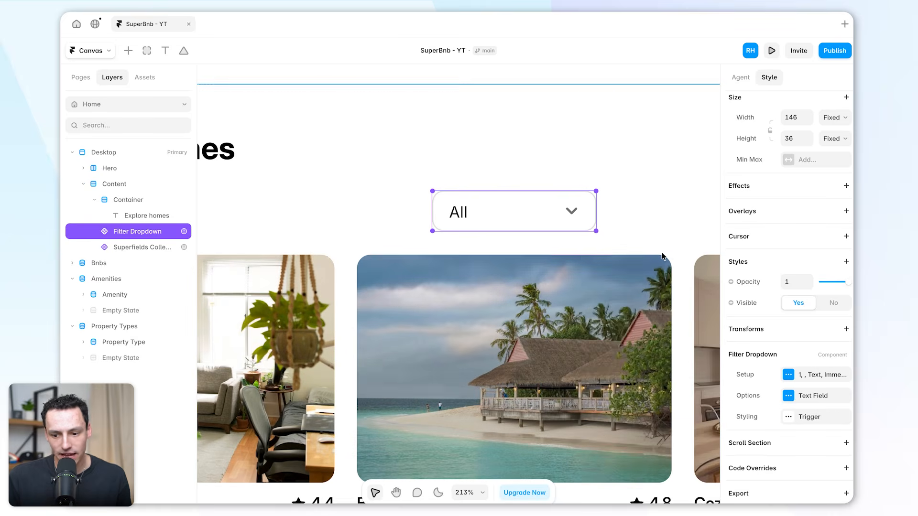
left_click(794, 377)
left_click(669, 358)
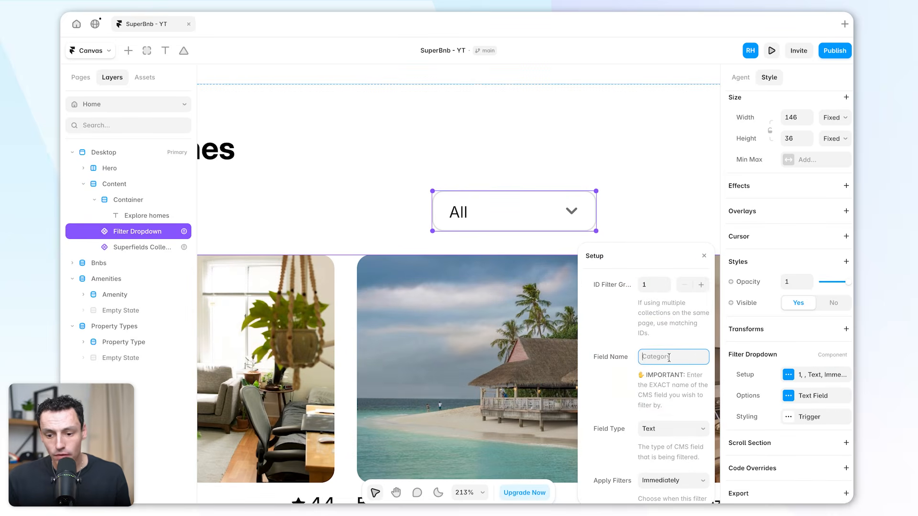
type("Location")
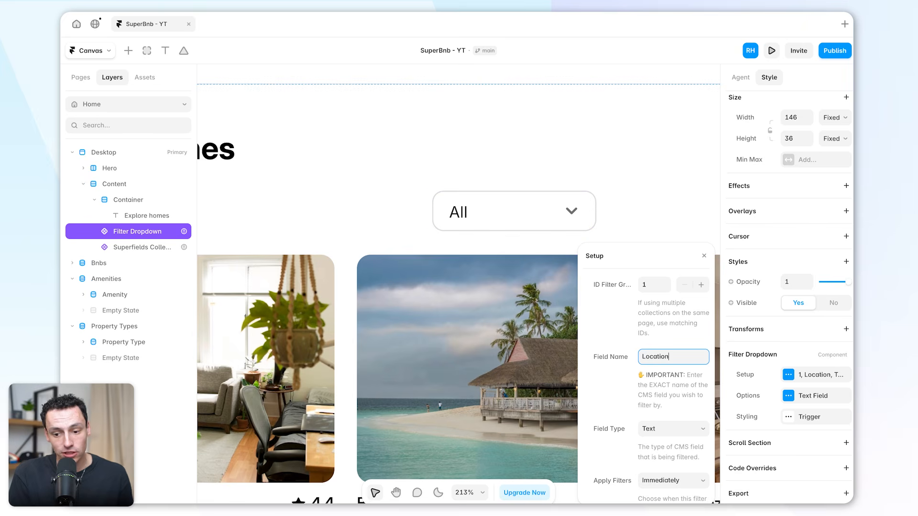
scroll(671, 377, "down", 3)
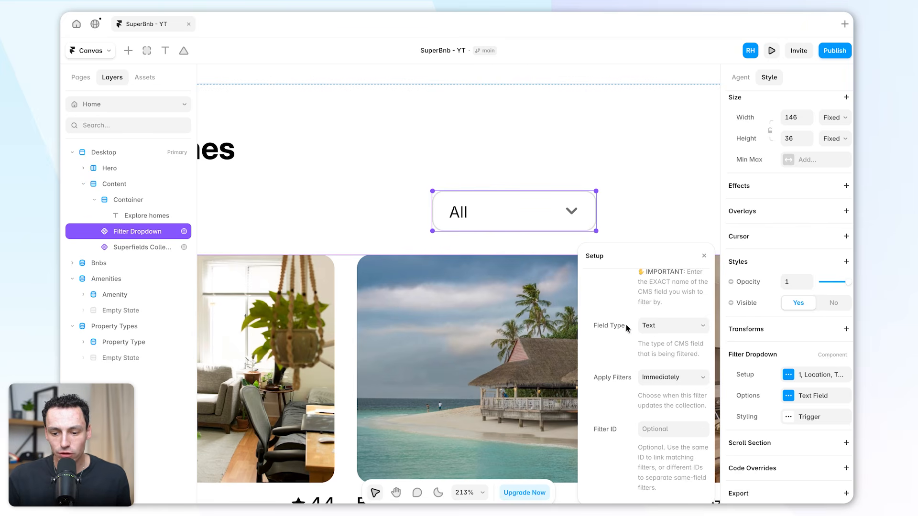
left_click(670, 326)
left_click(675, 325)
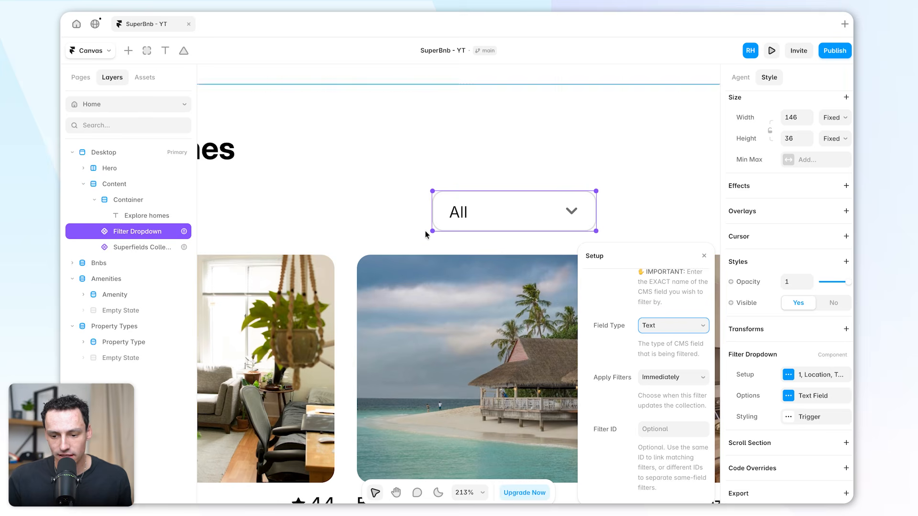
Step: Preview the page and test the location dropdown with Daylesford VIC, Queenstown NZ, Brunswick VIC and Yarra Valley VIC
scroll(469, 214, "down", 5)
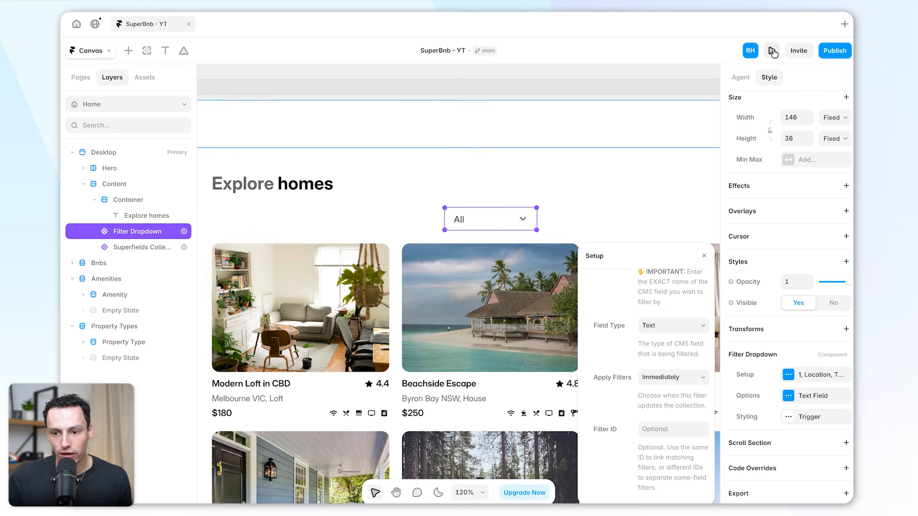
key("super+p")
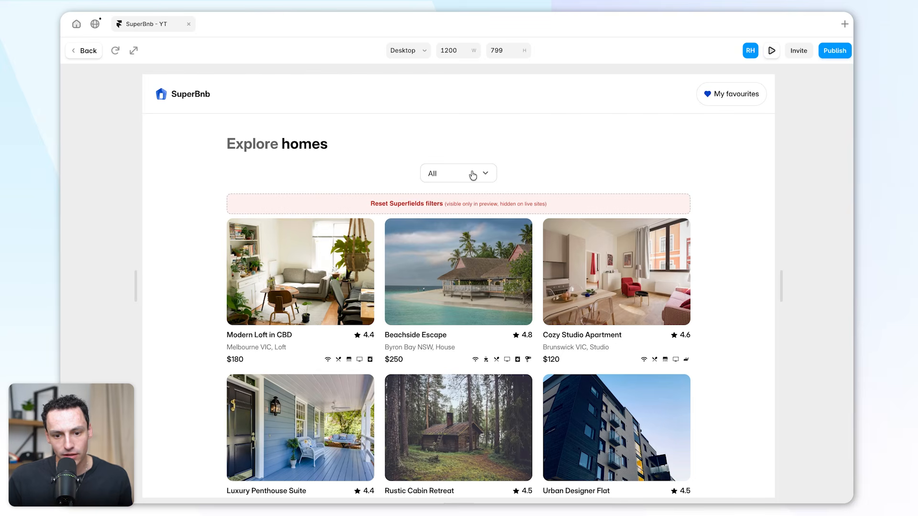
left_click(474, 175)
left_click(465, 209)
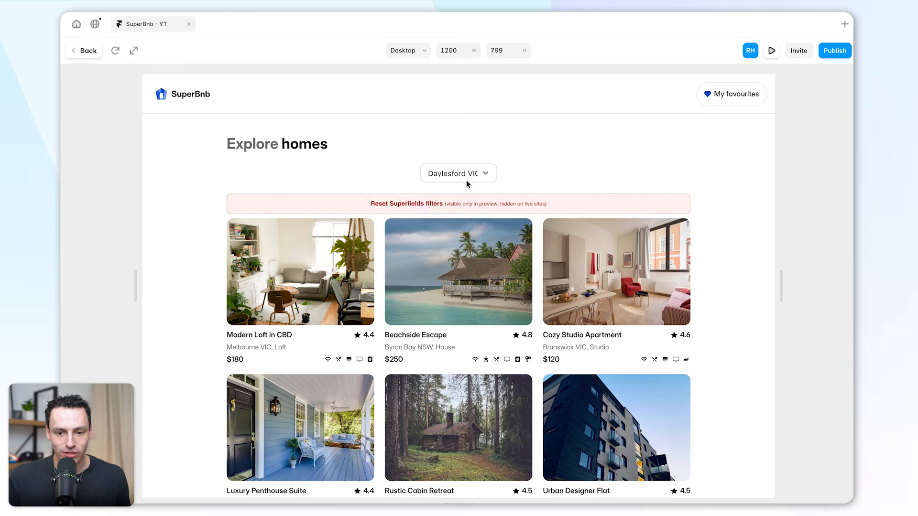
left_click(466, 178)
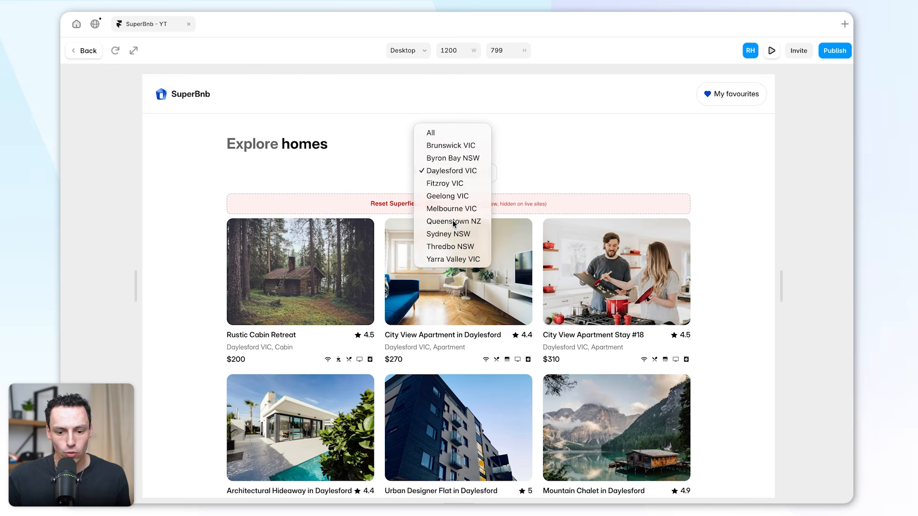
left_click(453, 220)
left_click(456, 172)
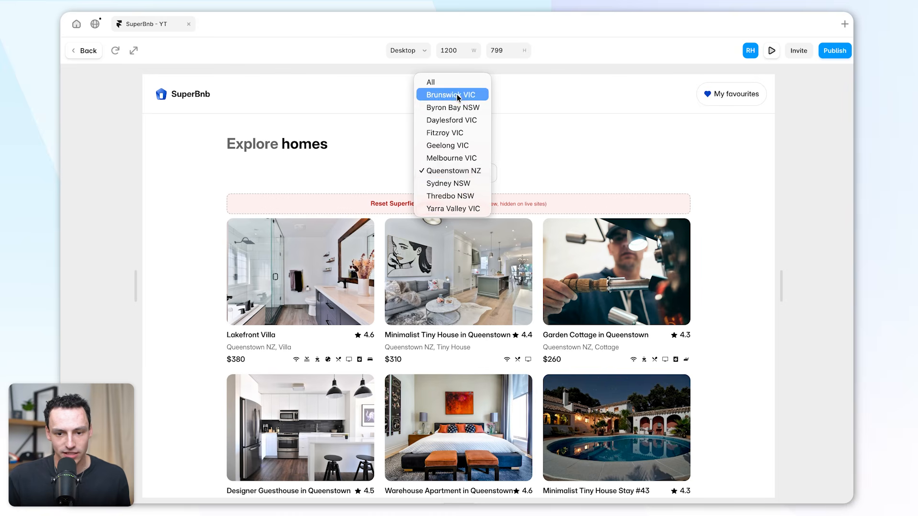
left_click(460, 95)
left_click(459, 175)
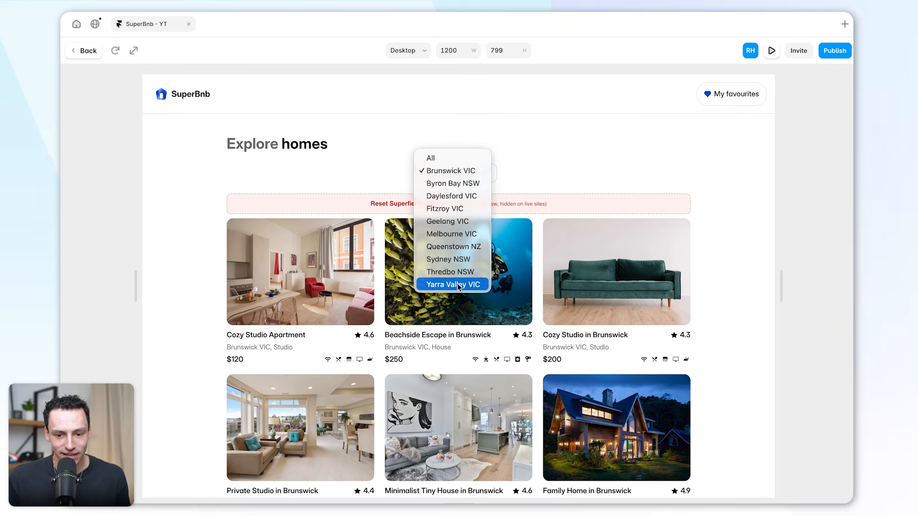
left_click(408, 148)
Step: Widen the Filter Dropdown to about 198 and test it in the preview by filtering the homes to Sydney NSW
left_click(83, 49)
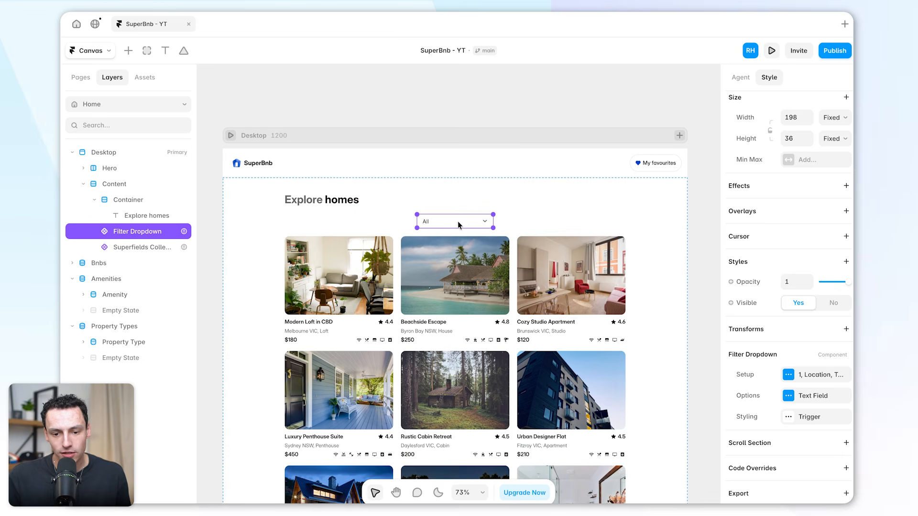
left_click(771, 50)
left_click(468, 171)
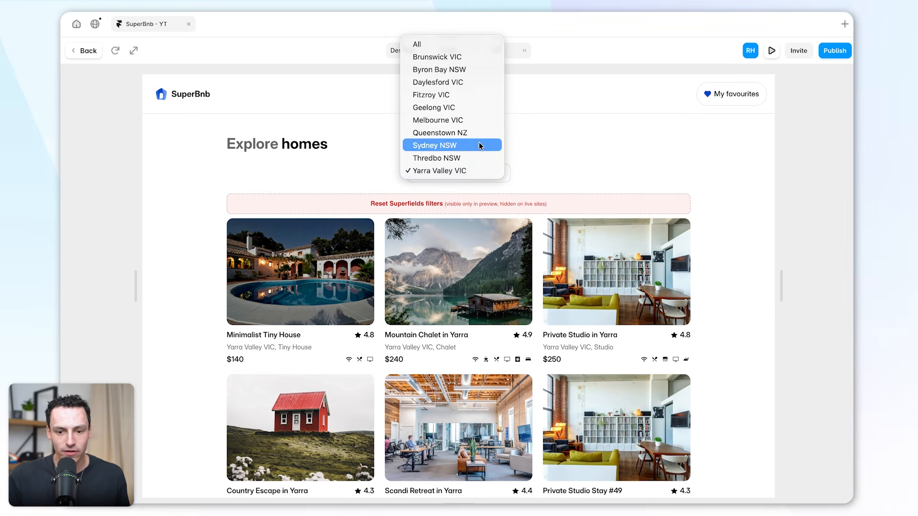
left_click(481, 146)
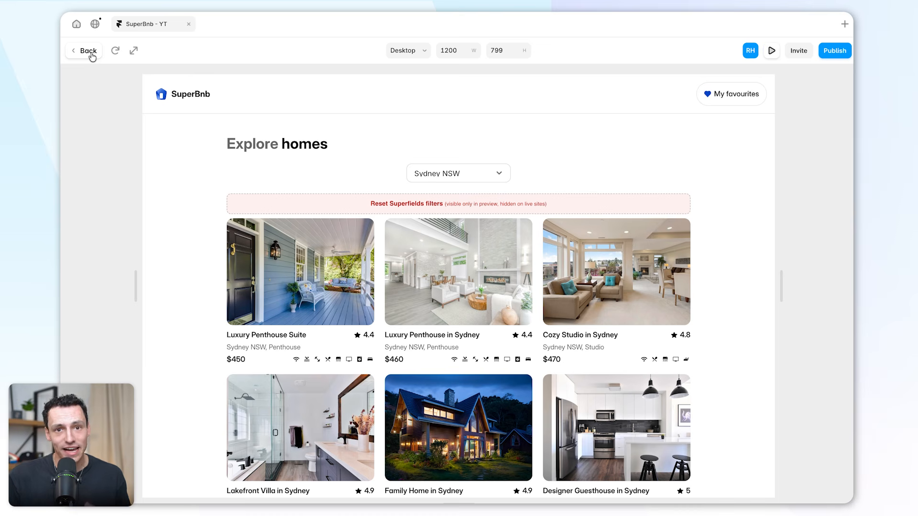
left_click(88, 51)
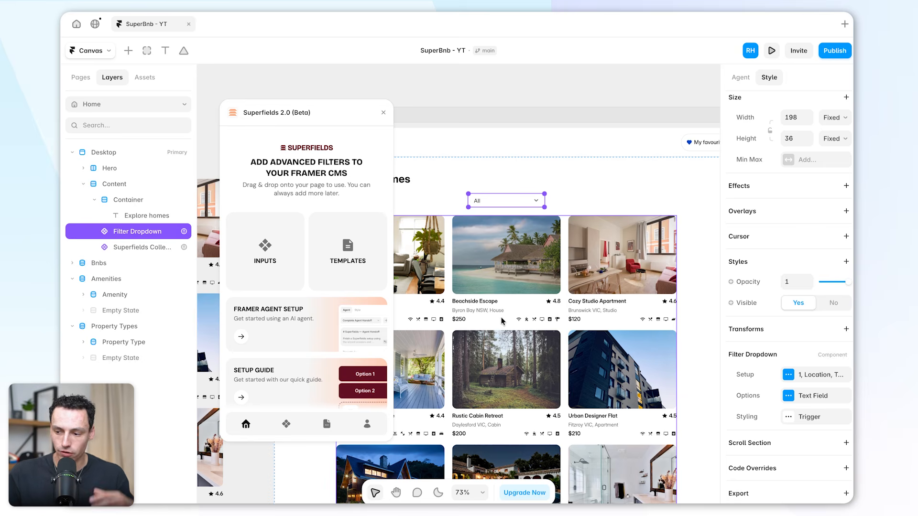
Step: Add Superfields Sort Buttons between the Filter Dropdown and the home listings
left_click(298, 276)
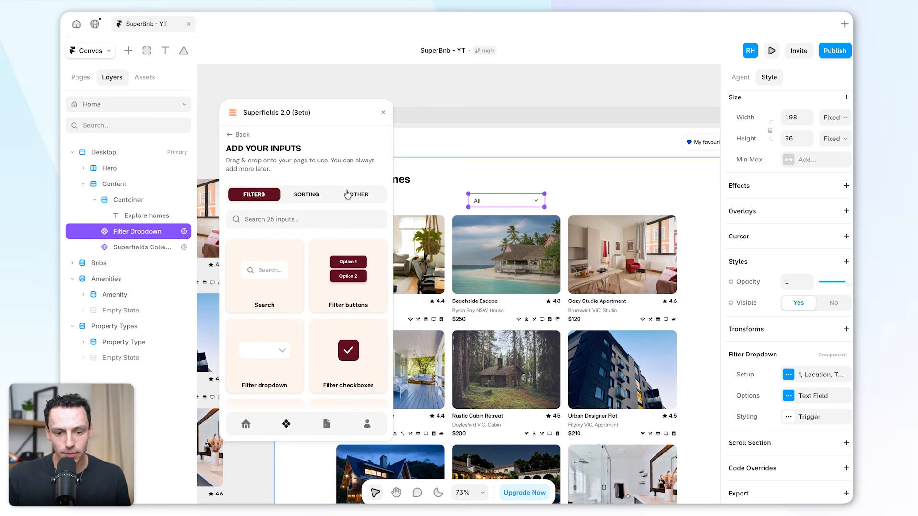
left_click(326, 192)
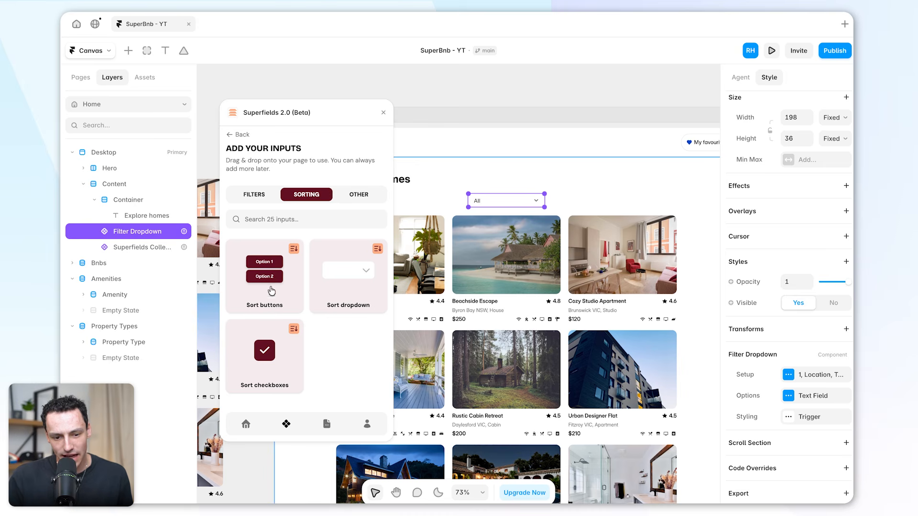
left_click_drag(363, 290, 550, 210)
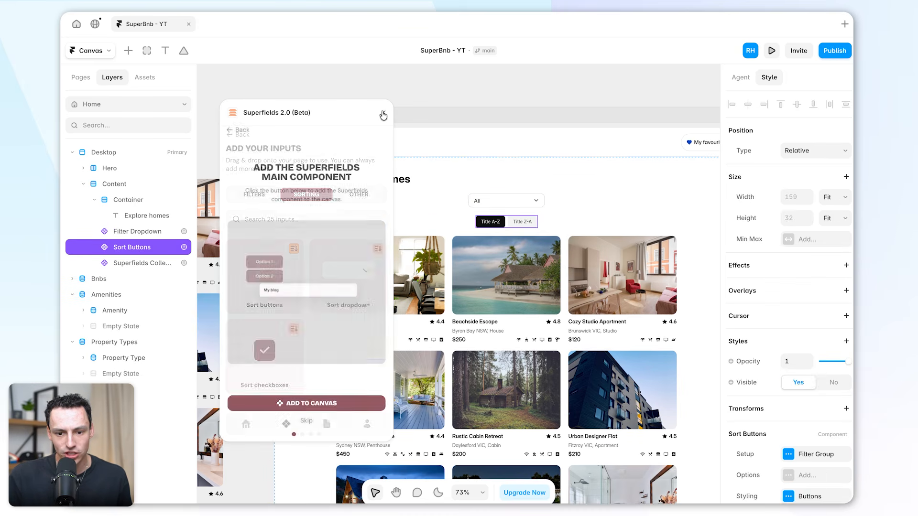
left_click(383, 113)
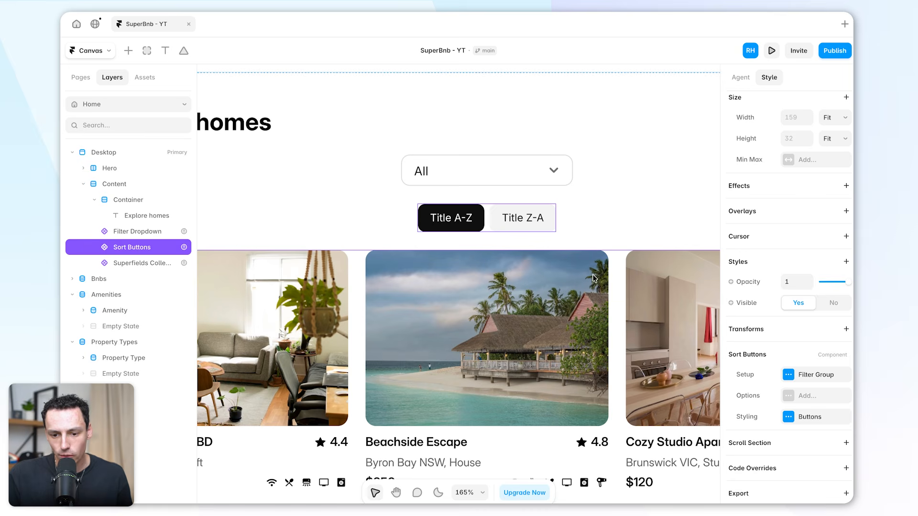
Step: Add a sort option titled Lowest $ to the Sort Buttons, with Price as its field name
left_click(791, 400)
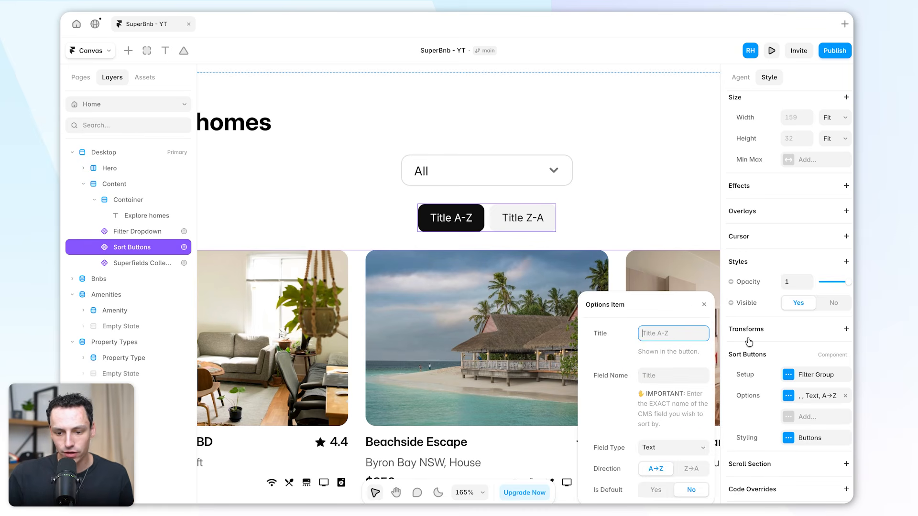
type("Lowest $")
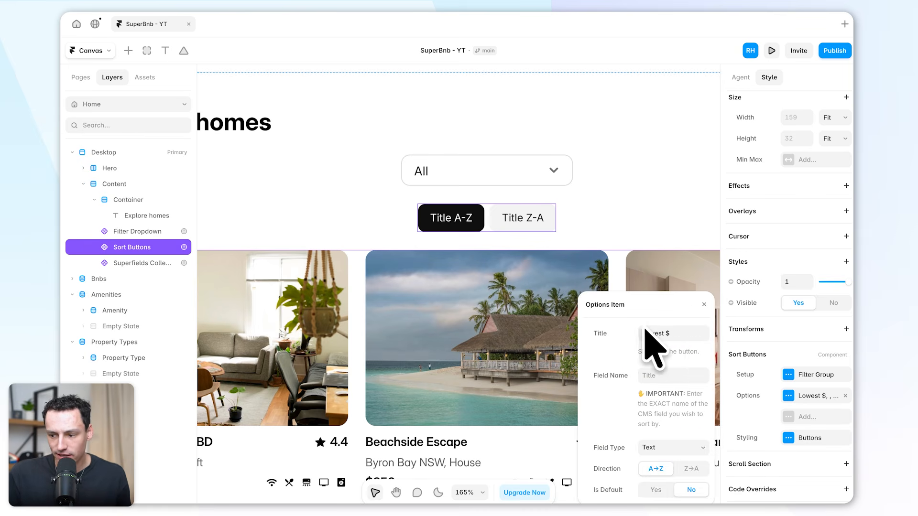
left_click(660, 374)
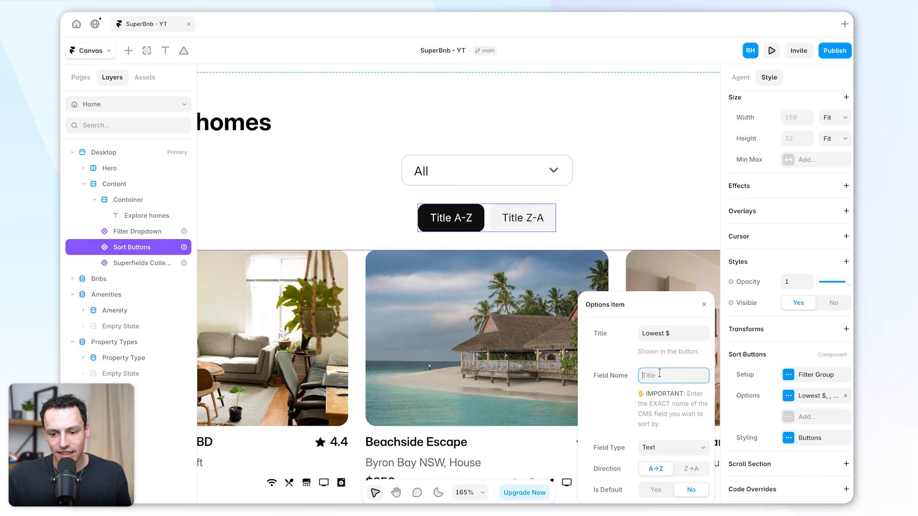
type("Price")
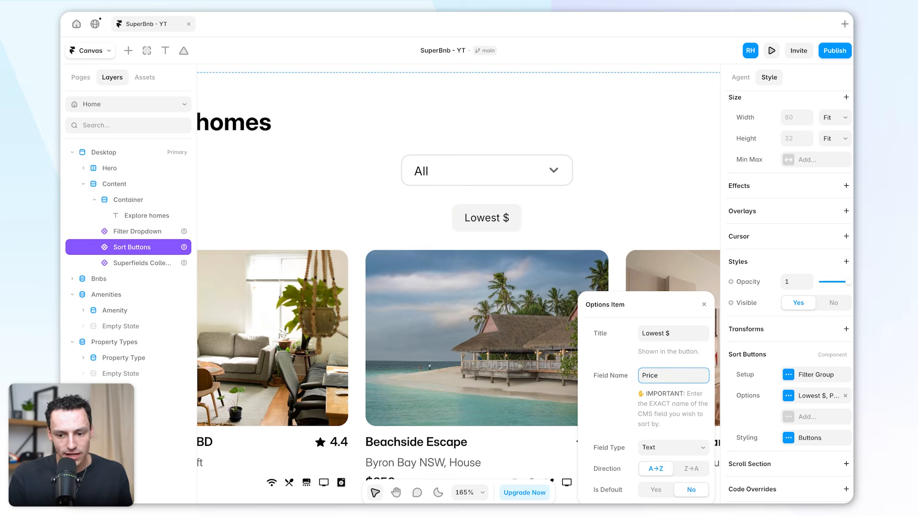
Step: Check the Price field's type in the Bnb collection and set the Lowest $ option's field type to Number
left_click(106, 50)
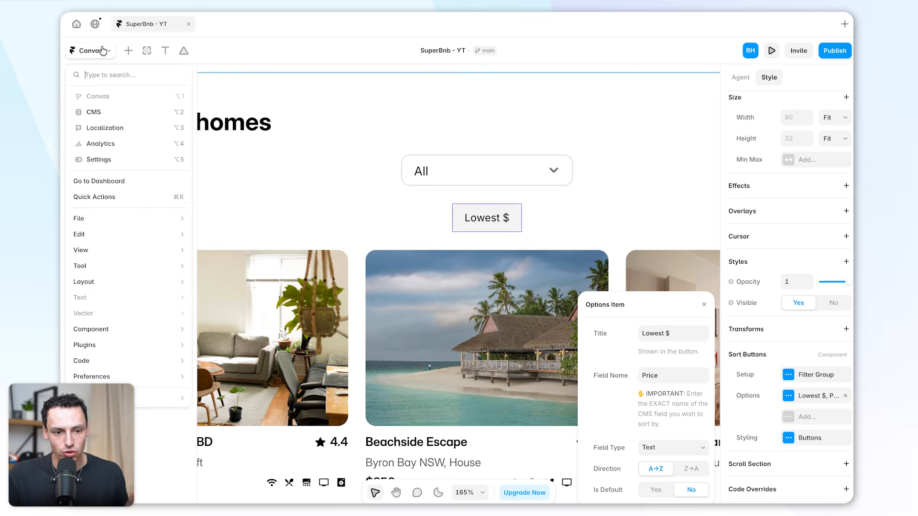
left_click(105, 109)
scroll(476, 181, "right", 5)
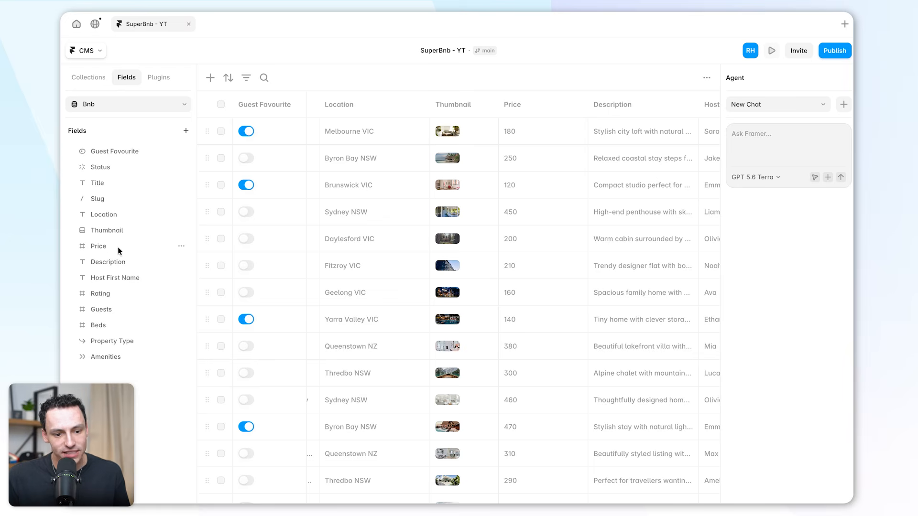
left_click(95, 80)
left_click(100, 54)
left_click(100, 95)
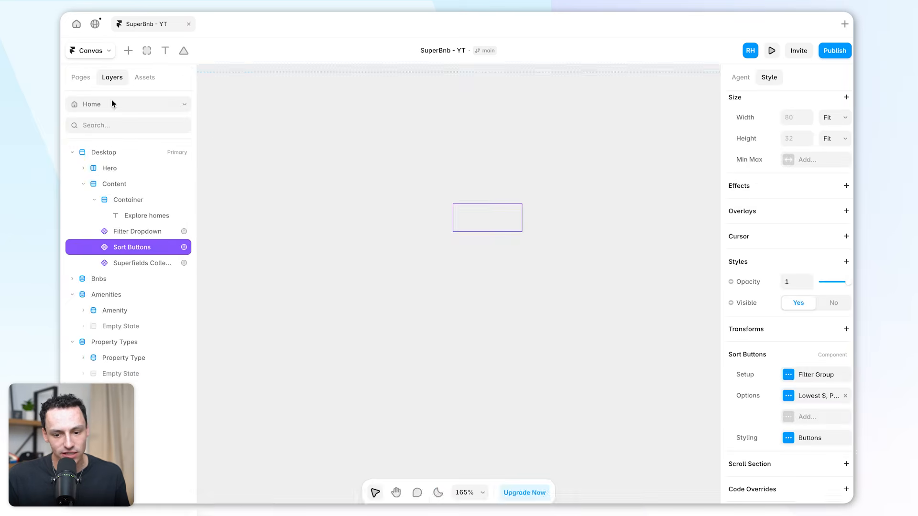
left_click(809, 395)
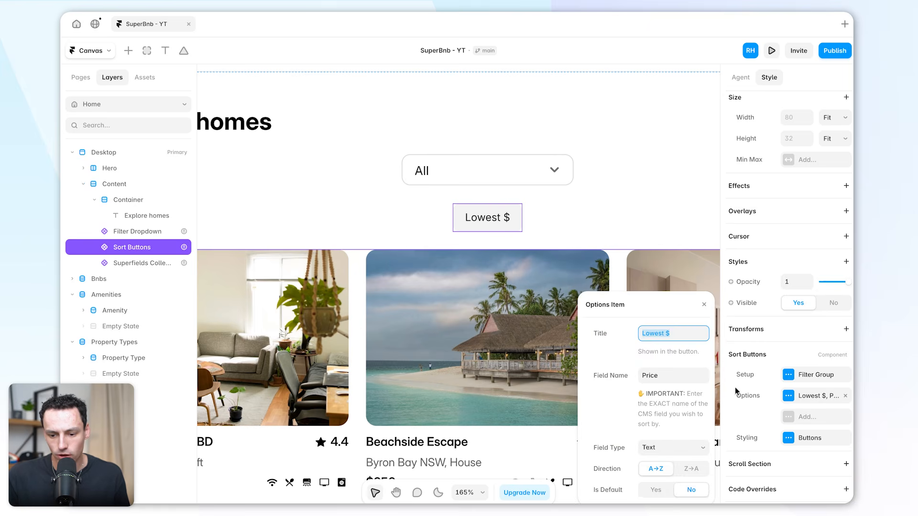
left_click(666, 446)
left_click(670, 460)
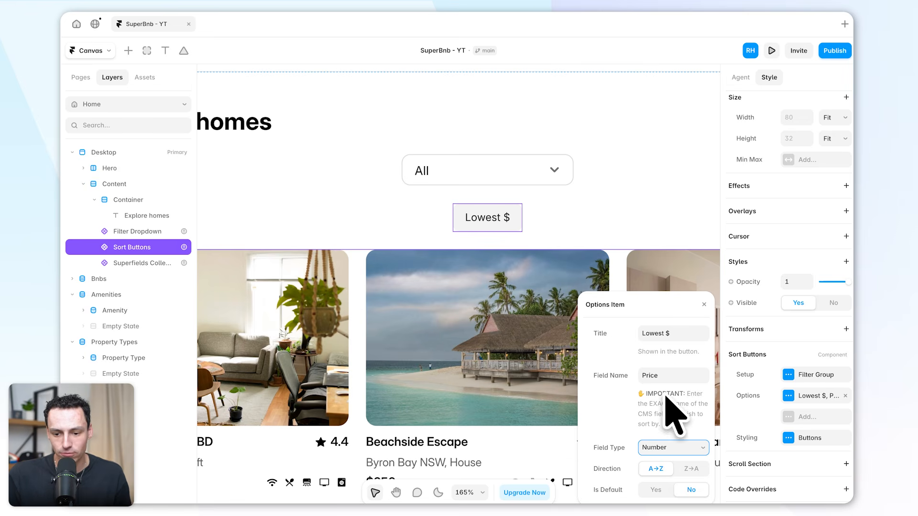
Step: Add a second sort option titled Most Expensive $$$ with Price as its field name
left_click(806, 415)
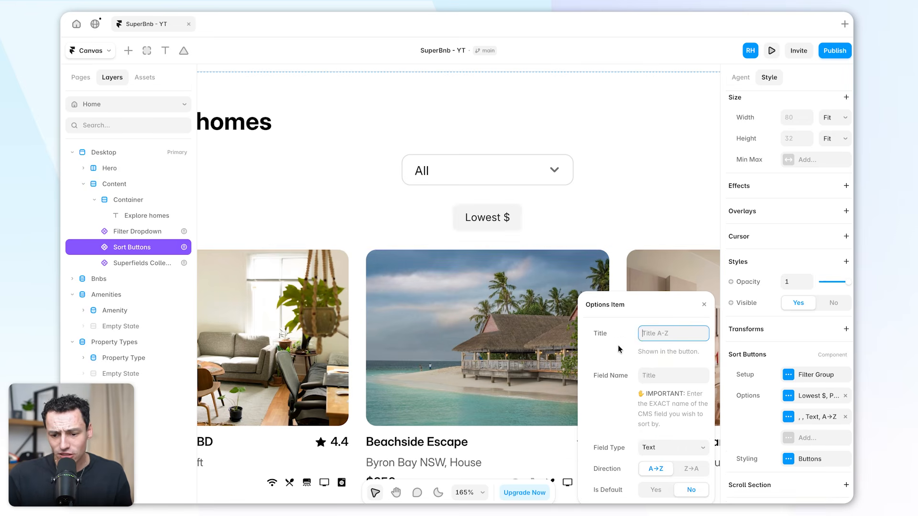
type("Hig")
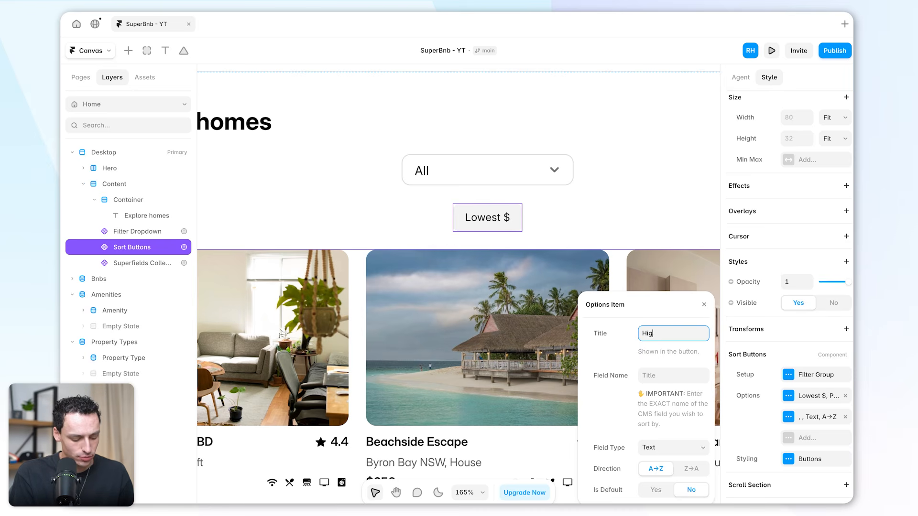
key("BackSpace")
key("BackSpace")
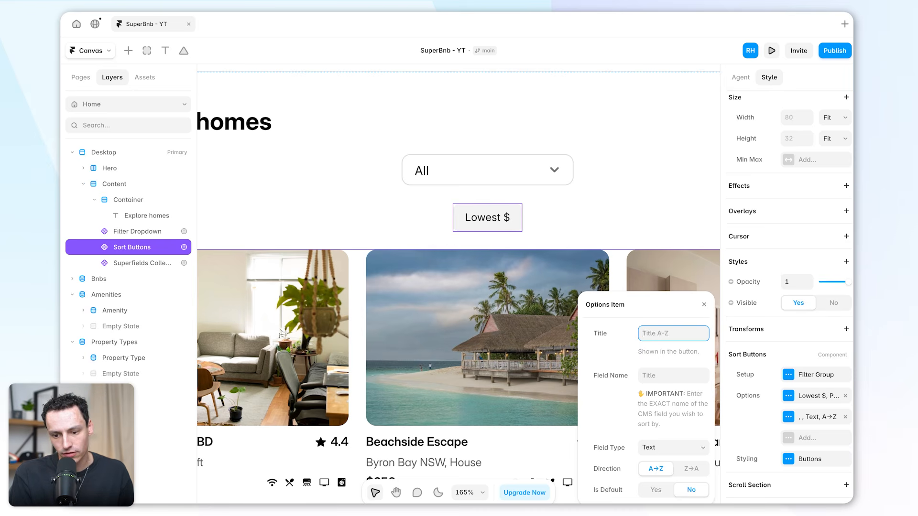
type("Most Expensive $$$")
key("Tab")
type("Pric")
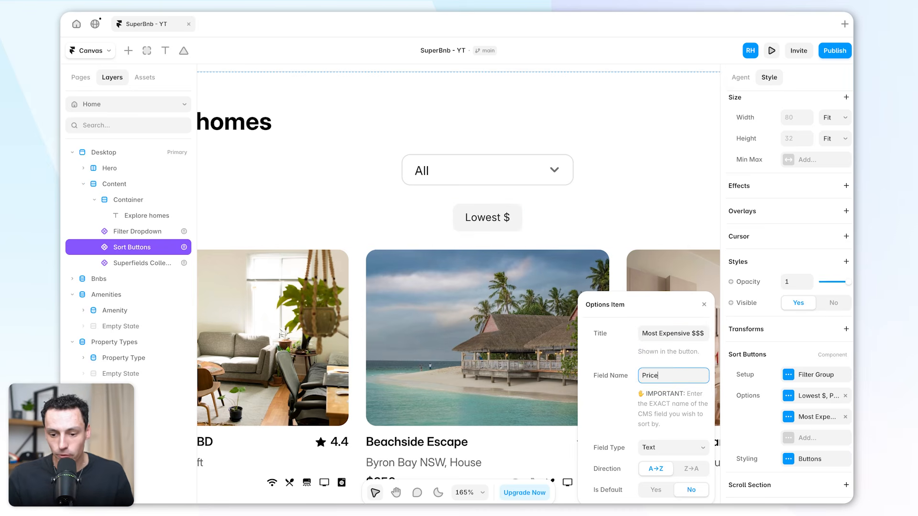
Step: Set the Most Expensive $$$ option's field type to Number and its direction to Z→A
left_click(676, 397)
left_click(680, 447)
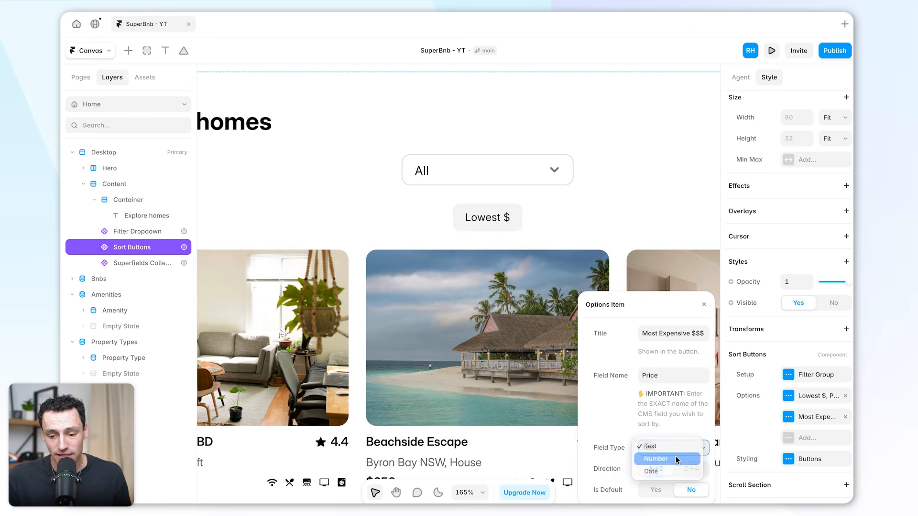
left_click(685, 458)
left_click(691, 469)
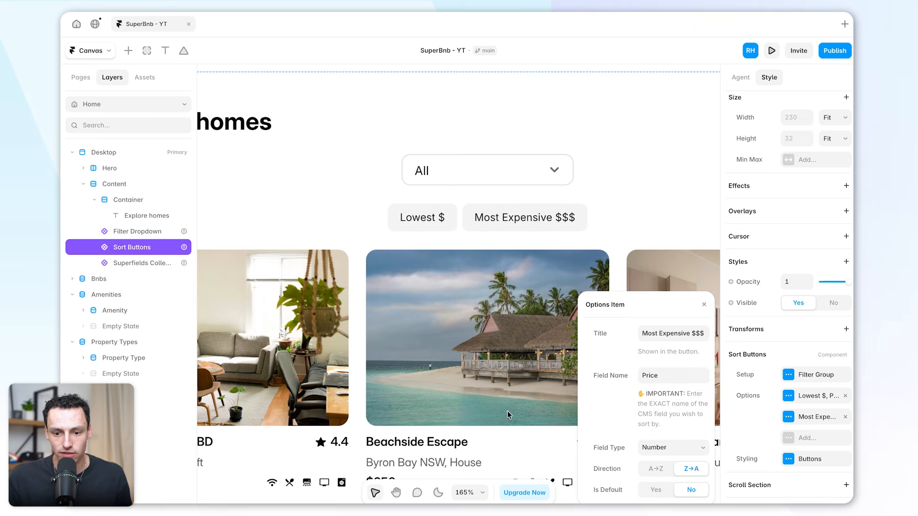
Step: Preview the site and test sorting the homes by Lowest $ and by Most Expensive $$$
scroll(498, 211, "up", 1)
left_click(771, 50)
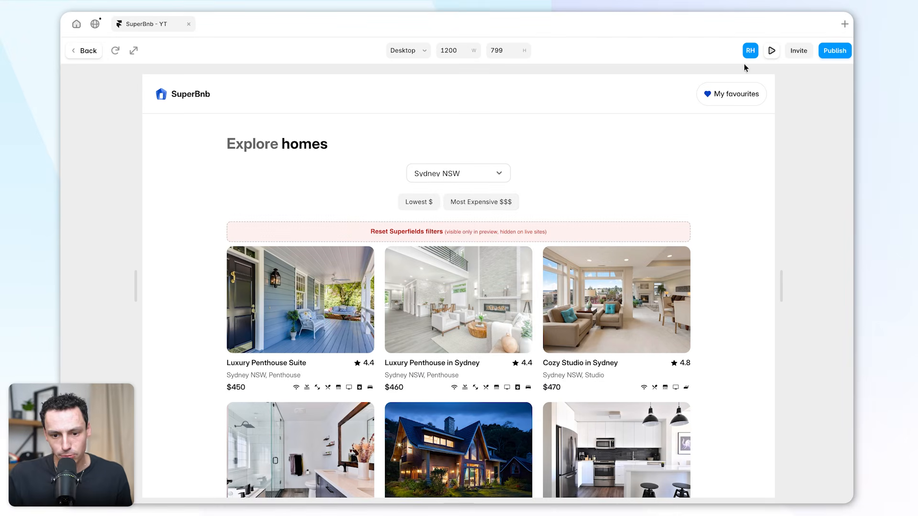
left_click(435, 209)
scroll(490, 314, "down", 2)
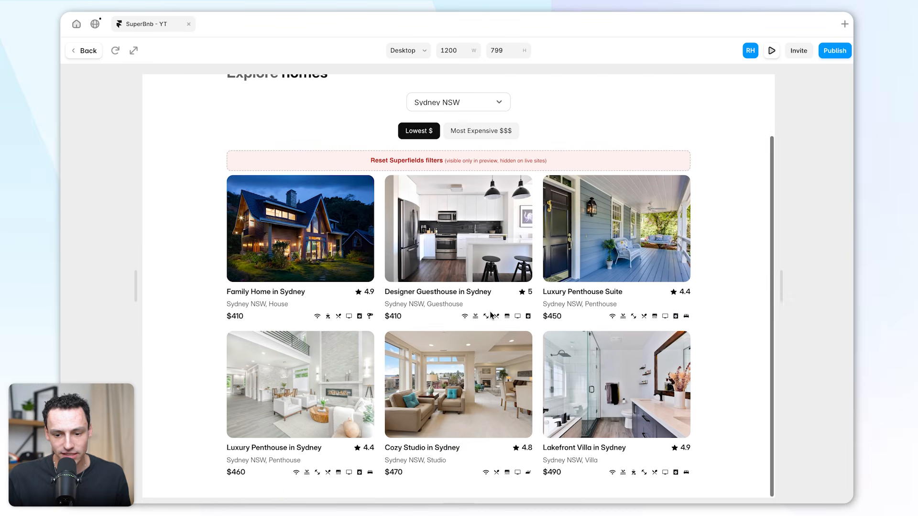
scroll(389, 300, "up", 2)
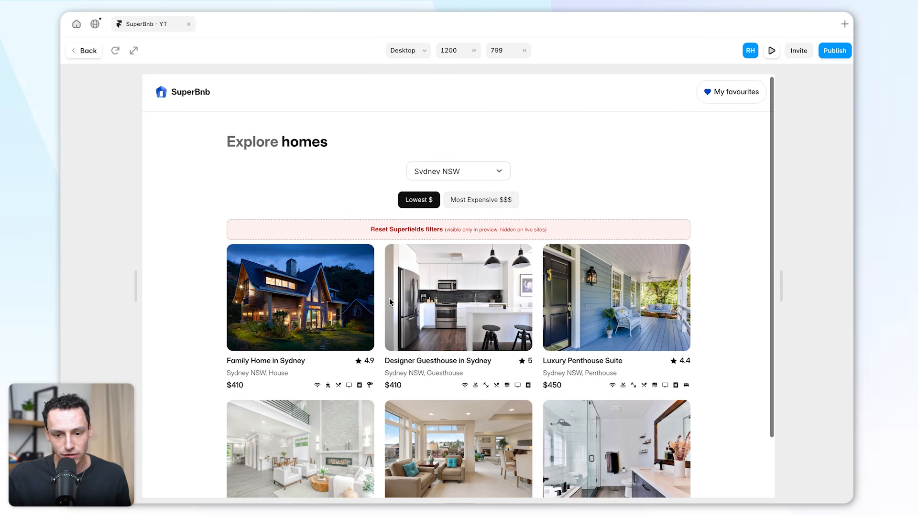
left_click(466, 200)
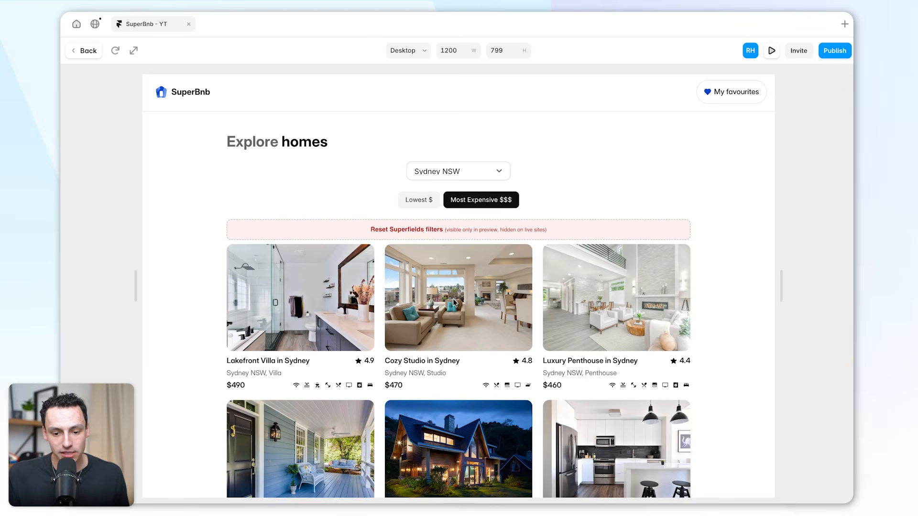
scroll(459, 301, "down", 2)
scroll(466, 186, "up", 1)
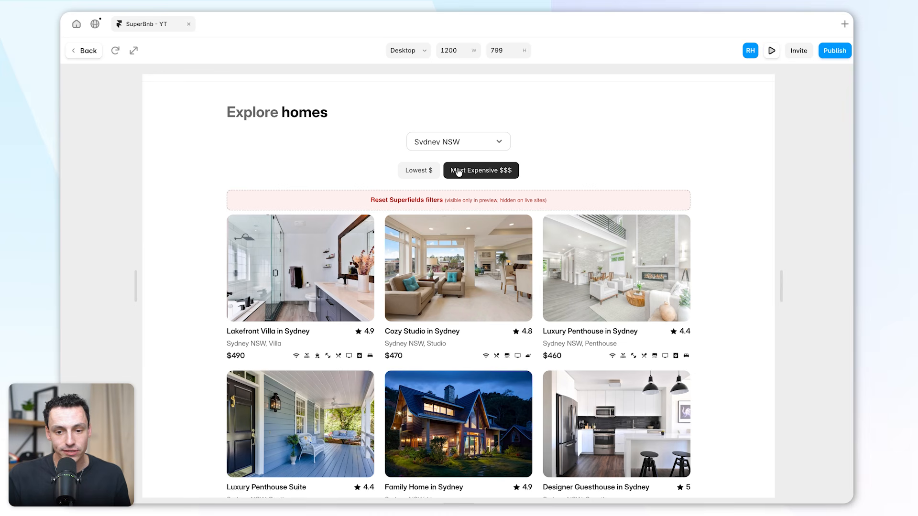
Step: Test the location filter with Brunswick VIC, Sydney NSW and All combined with Lowest $ sorting, and return to the canvas
left_click(466, 144)
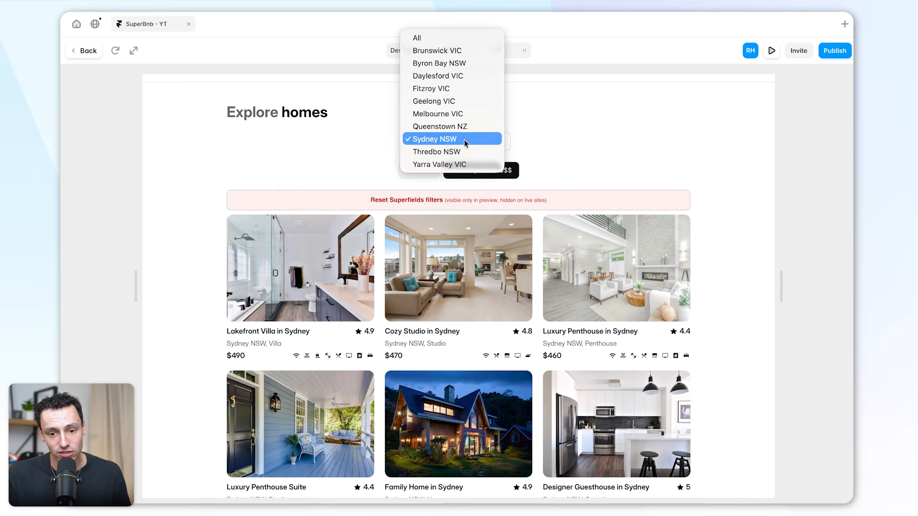
left_click(437, 50)
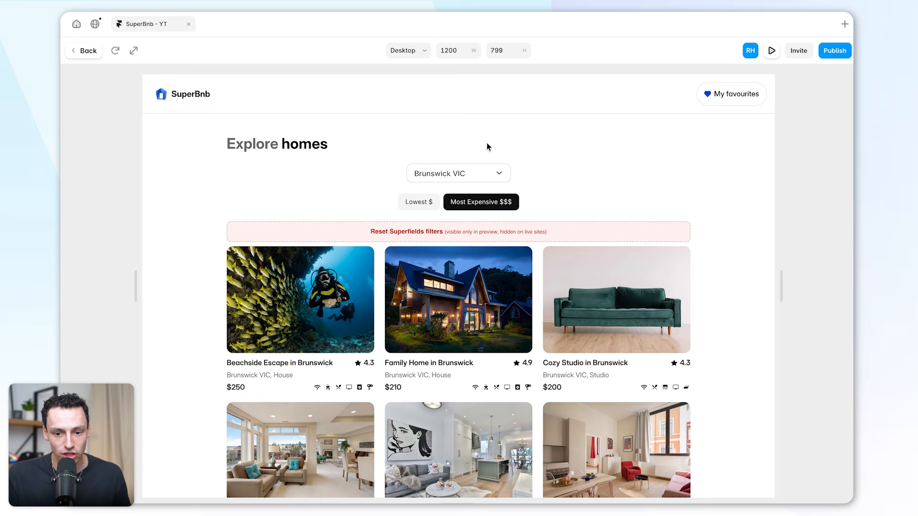
scroll(485, 172, "down", 1)
left_click(422, 158)
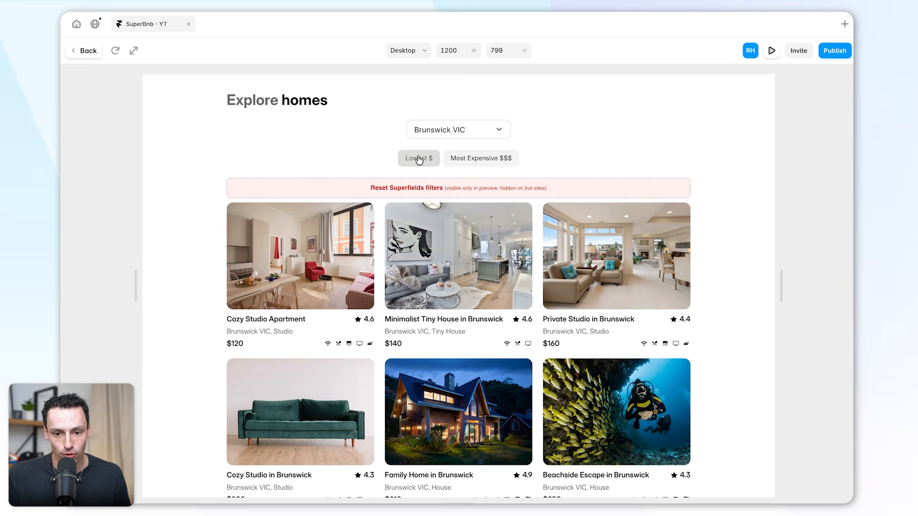
left_click(473, 129)
left_click(460, 214)
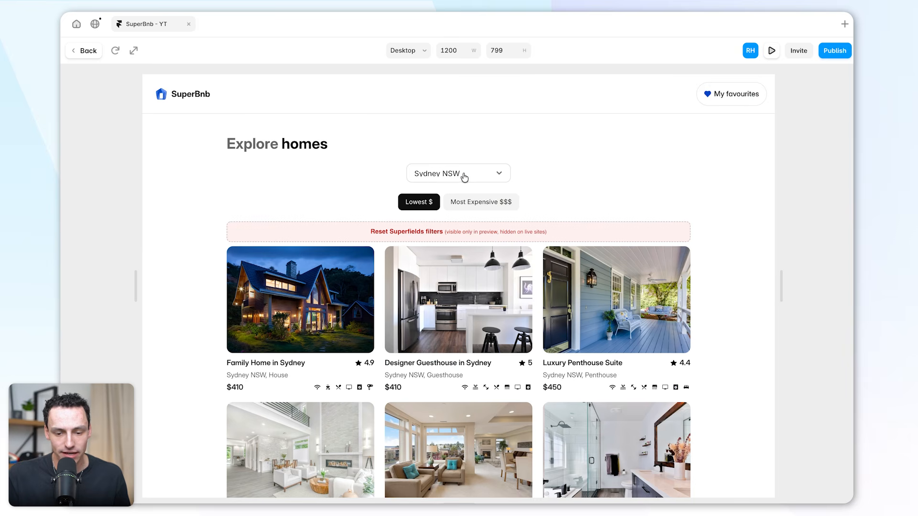
left_click(466, 174)
left_click(460, 69)
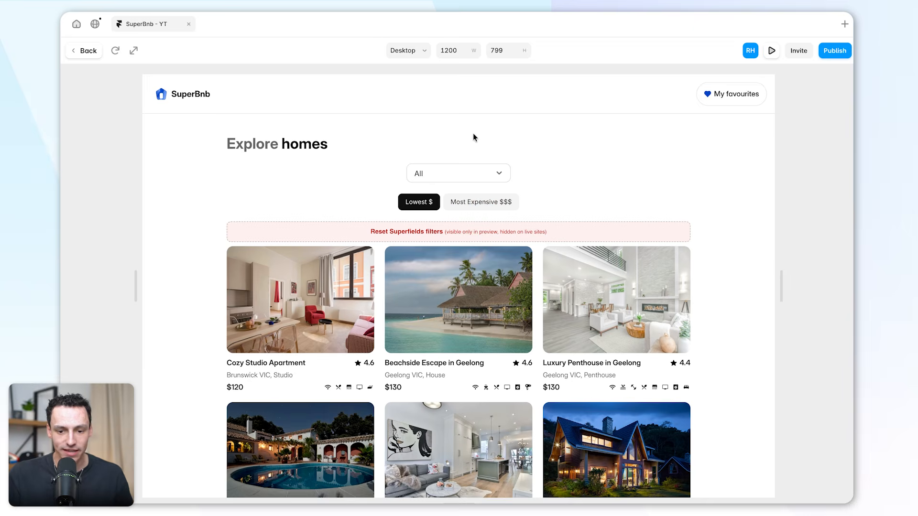
left_click(77, 52)
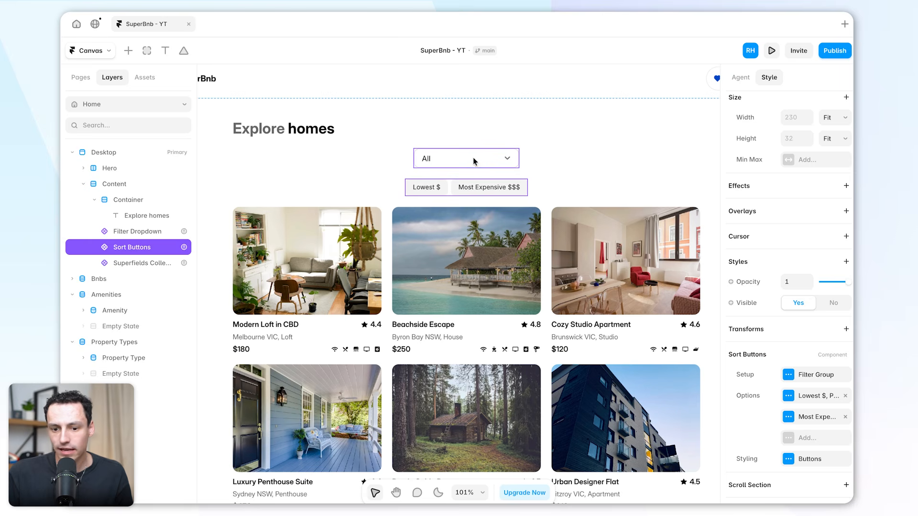
Step: Wrap the Filter Dropdown and Sort Buttons in a stack and rename it Filter Holder
left_click(458, 165, "shift")
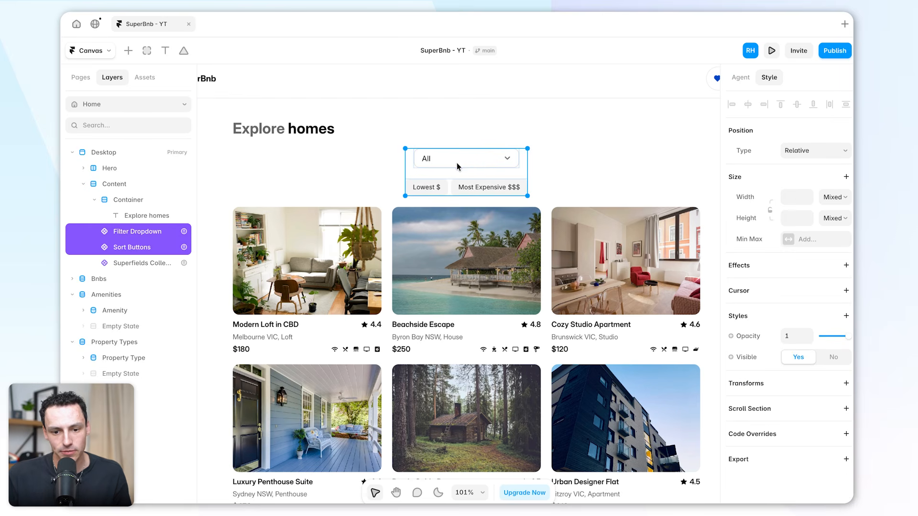
right_click(476, 163)
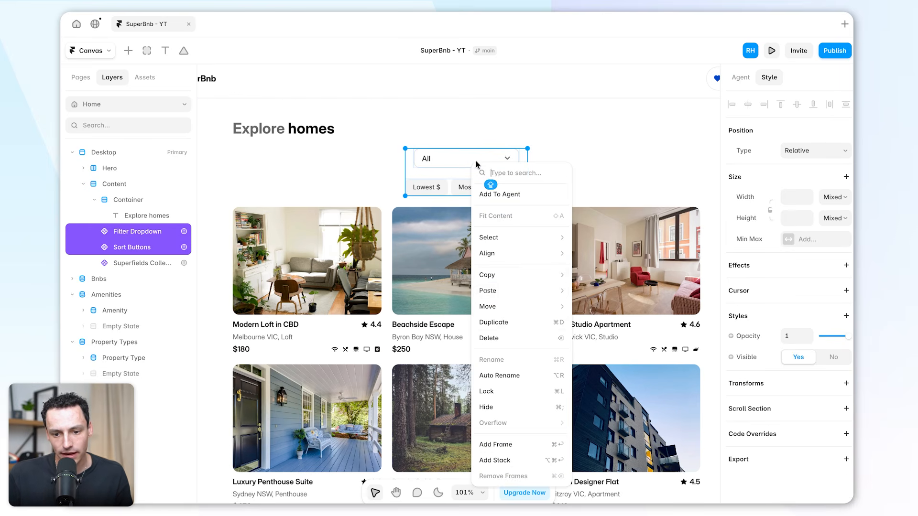
left_click(535, 465)
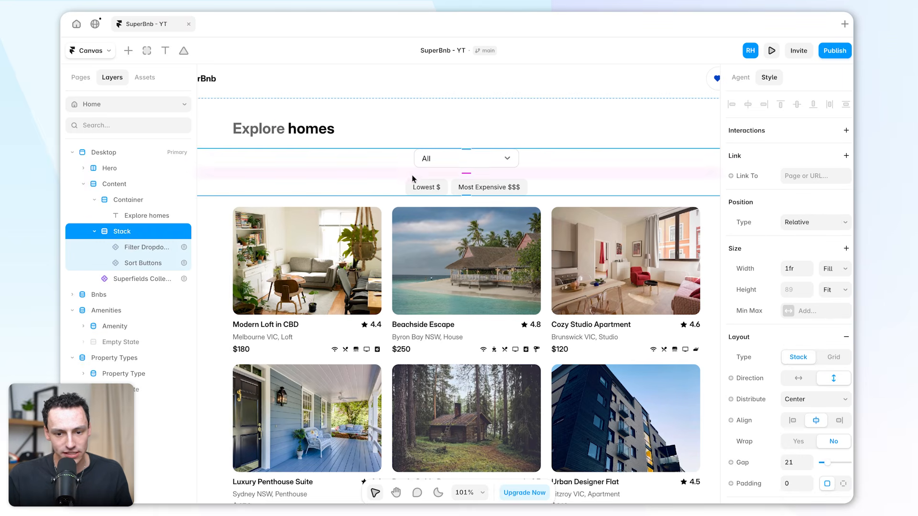
double_click(123, 232)
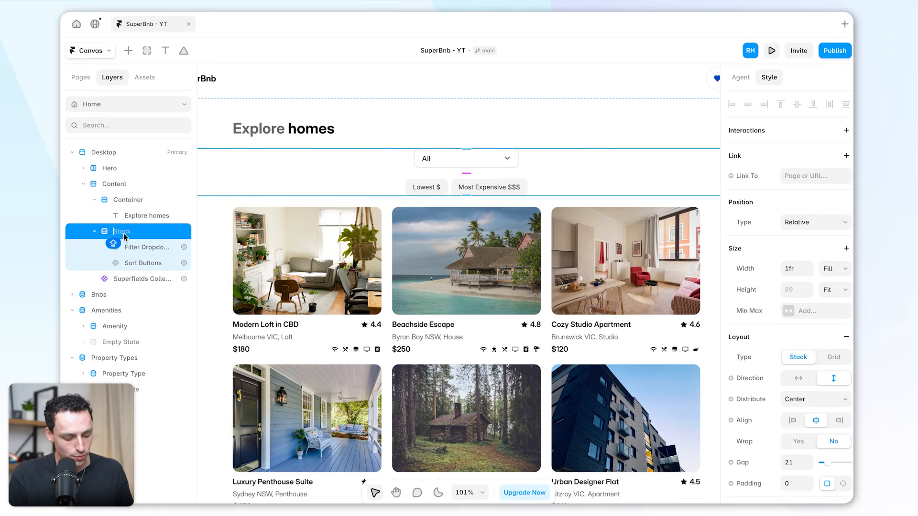
type("filter Holder")
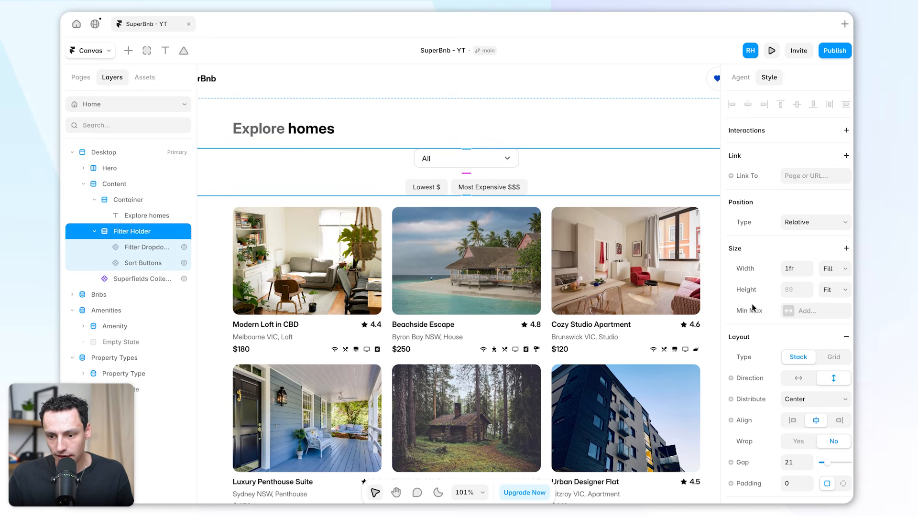
Step: Set the Filter Holder to a fixed width of 880, horizontal direction, Start distribution and a gap of 13
left_click(791, 271)
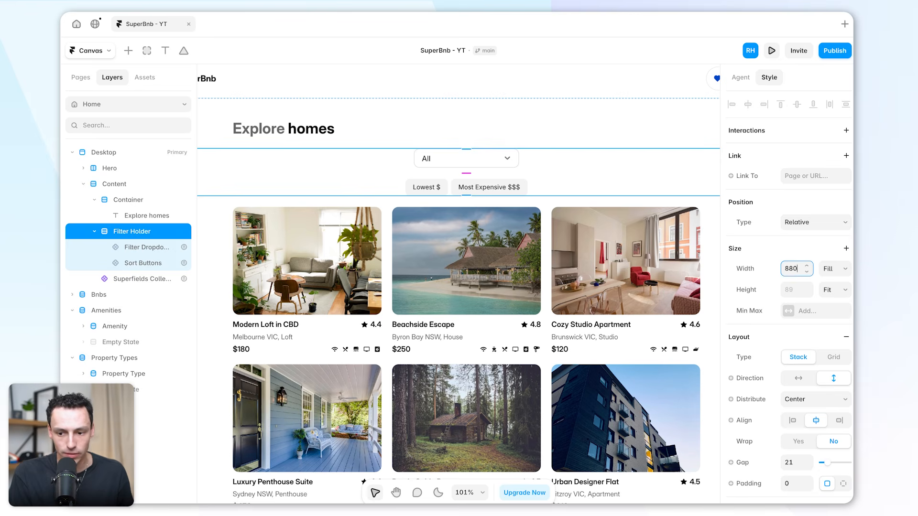
type("880")
key("Return")
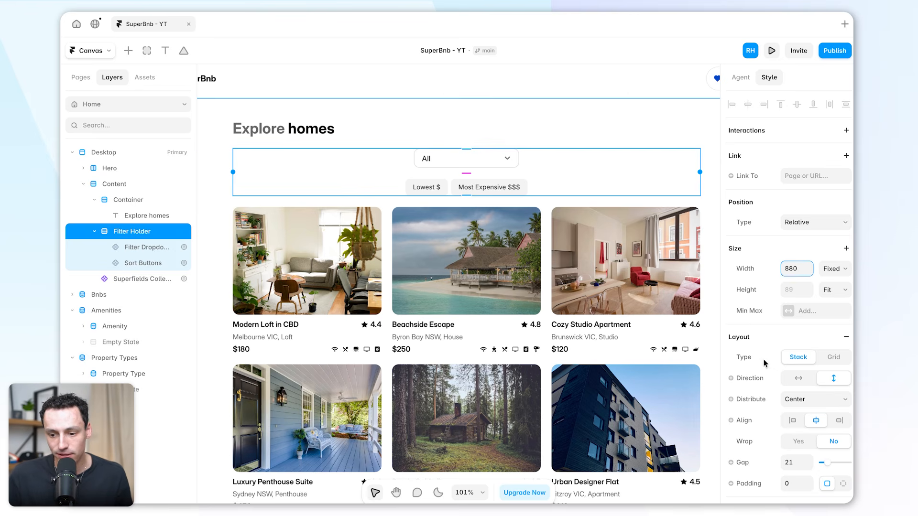
left_click(797, 378)
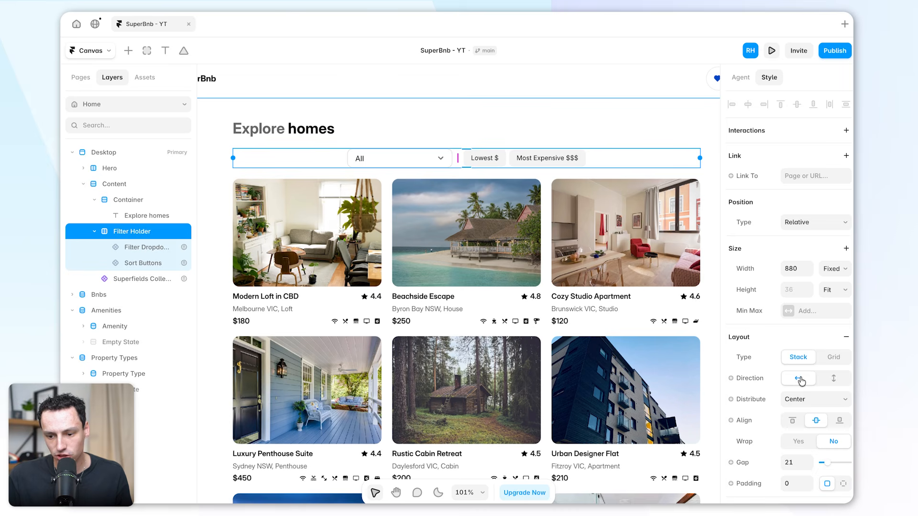
left_click(813, 403)
left_click(514, 268)
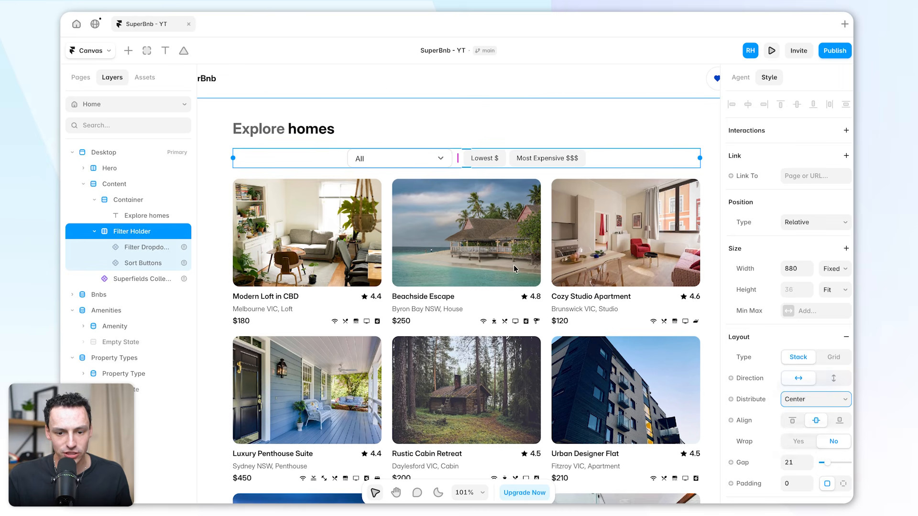
left_click_drag(343, 158, 339, 157)
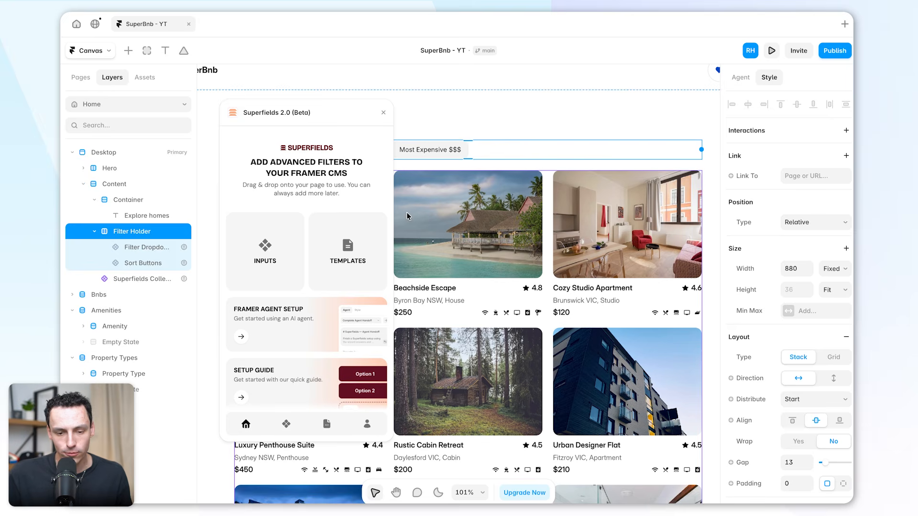
Step: Add the Superfields Filter image buttons input to the Filter Holder, following the Sort Buttons
left_click(276, 244)
scroll(330, 258, "down", 3)
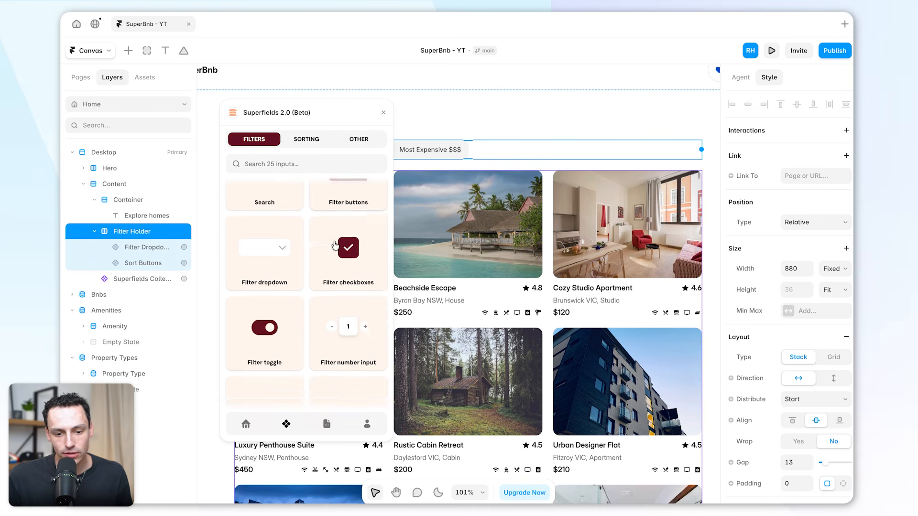
scroll(334, 244, "down", 2)
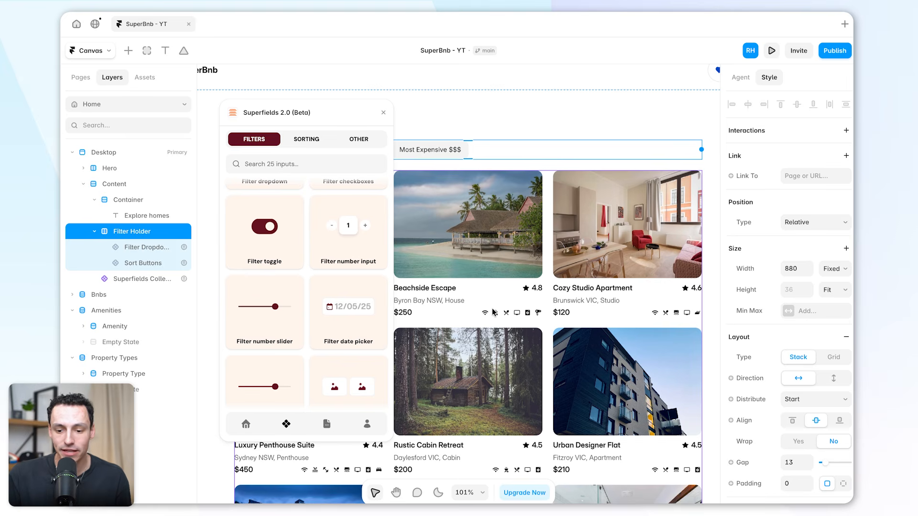
scroll(345, 296, "down", 2)
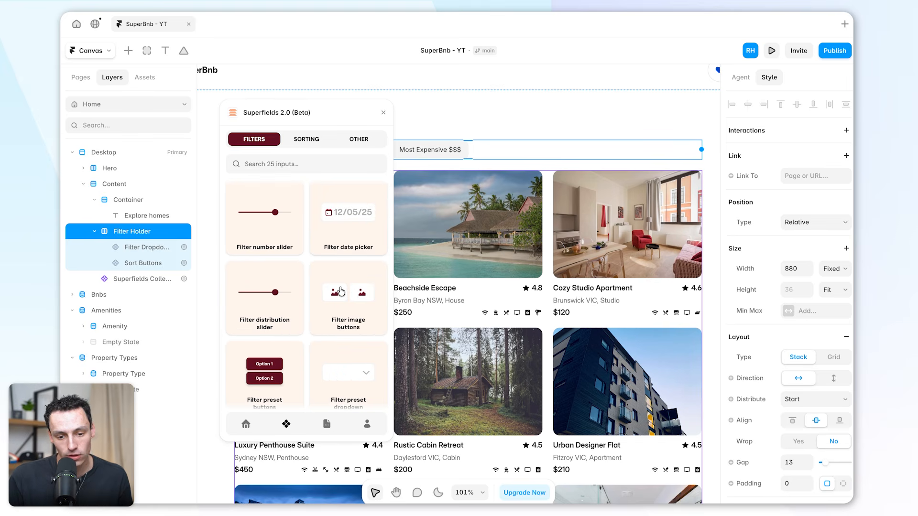
left_click_drag(333, 304, 506, 165)
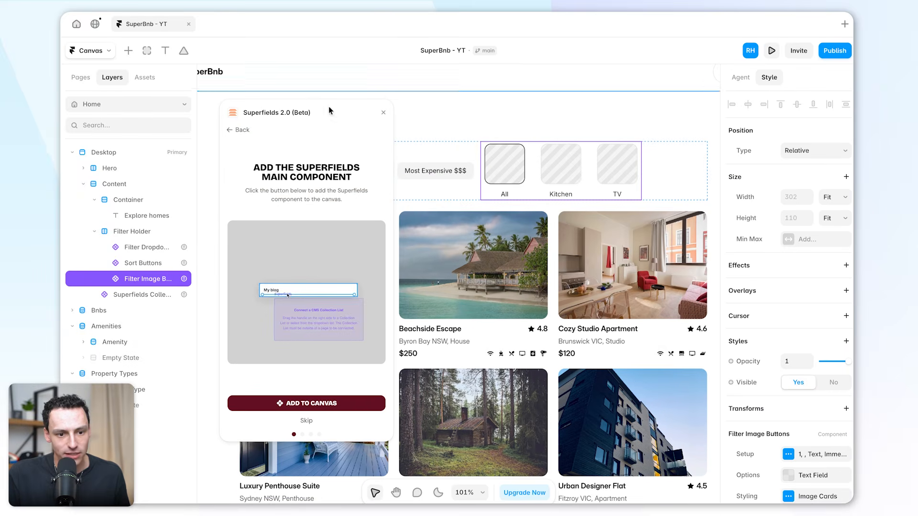
Step: Review the titles and icons in the Amenities CMS collection and return to the canvas
left_click(91, 50)
left_click(105, 108)
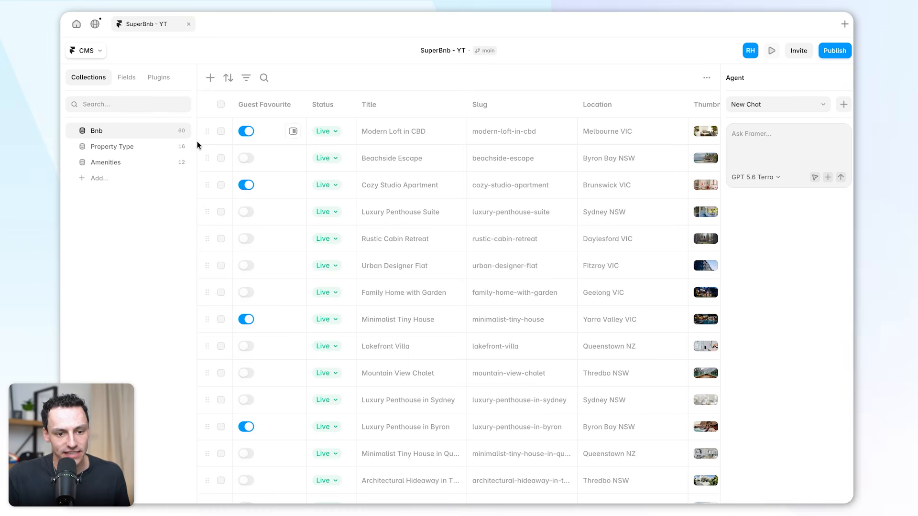
left_click(127, 163)
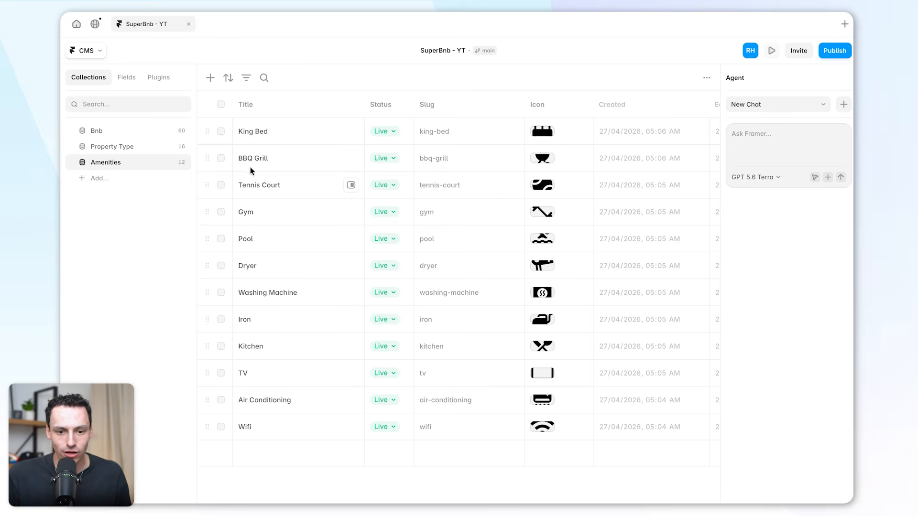
left_click(101, 51)
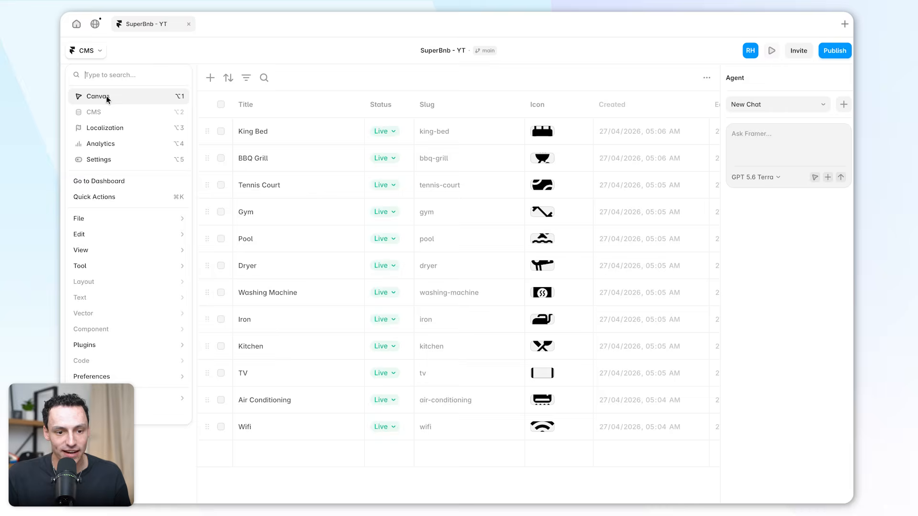
left_click(106, 94)
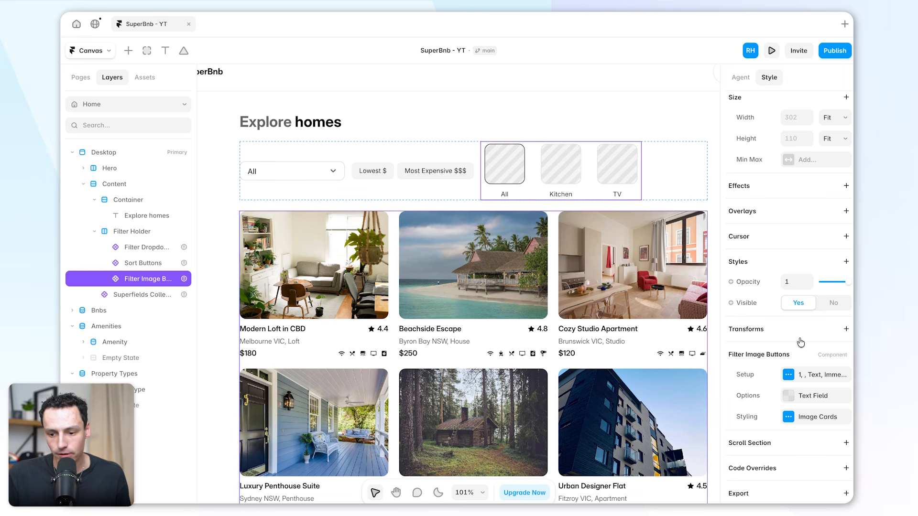
Step: Open the Filter Image Buttons setup and check the Amenities field's name and type in the Bnb collection
left_click(808, 376)
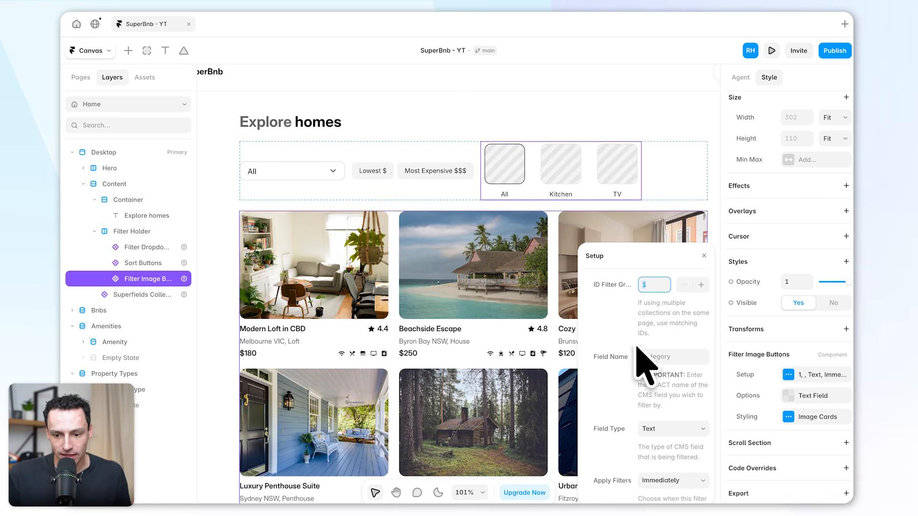
left_click(101, 57)
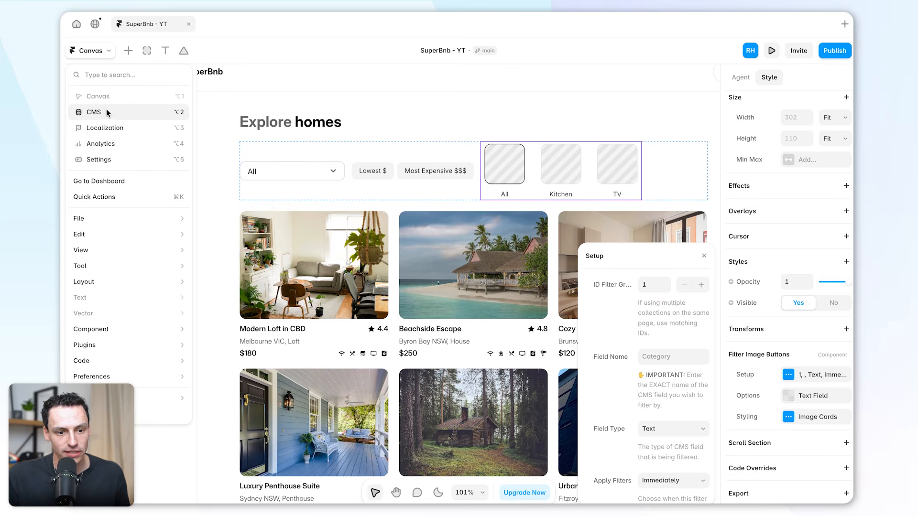
left_click(106, 109)
left_click(113, 136)
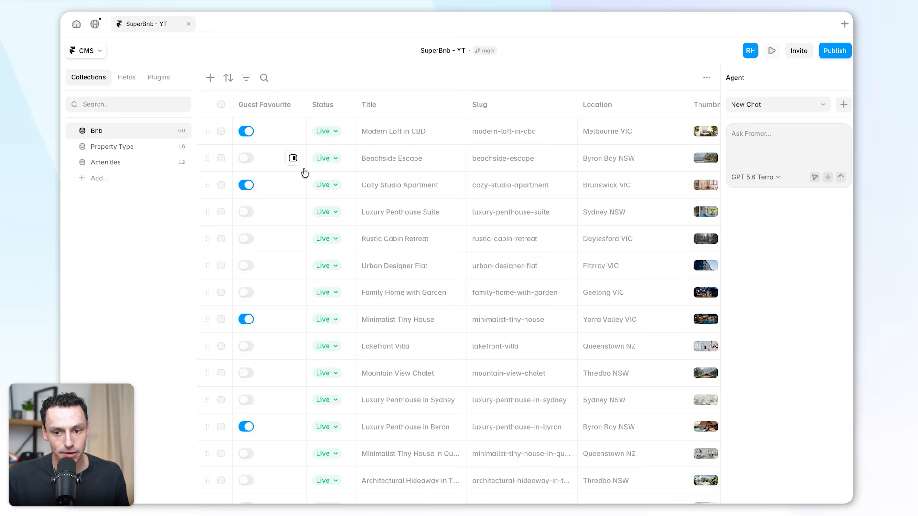
scroll(522, 218, "right", 5)
scroll(522, 219, "right", 12)
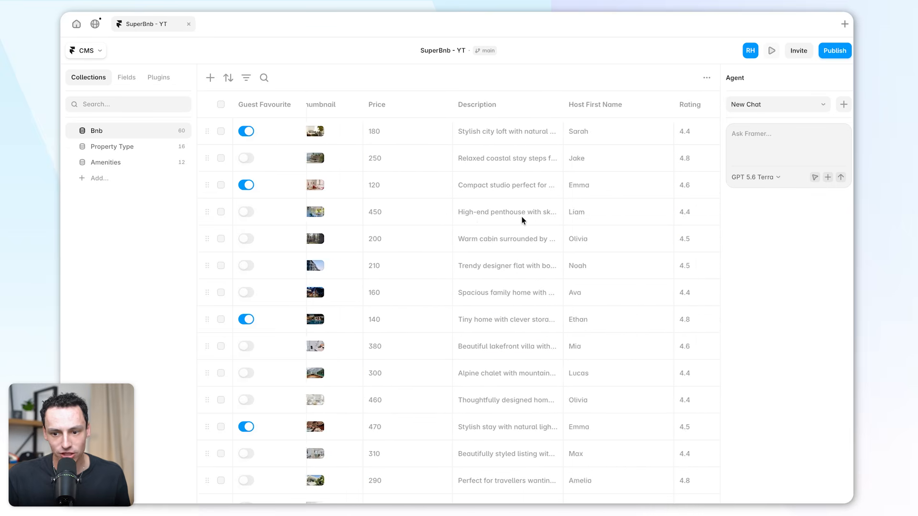
left_click(452, 110)
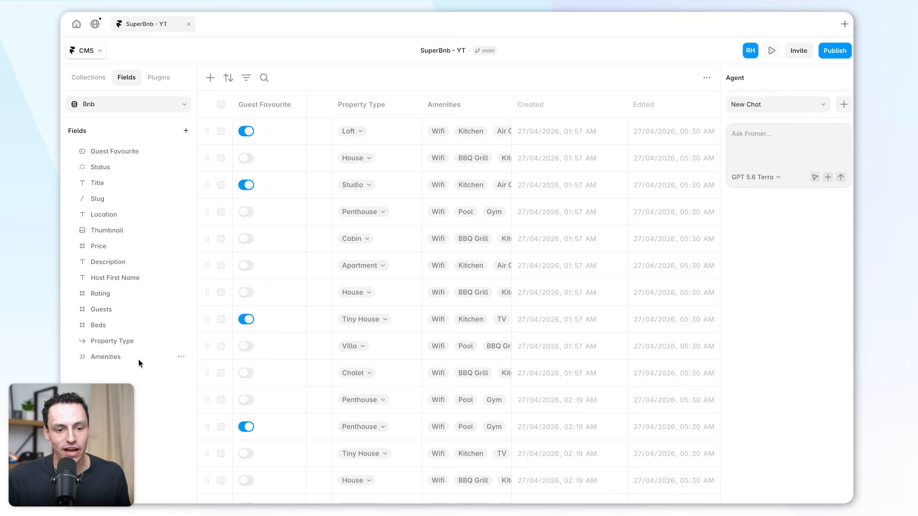
left_click(96, 53)
left_click(106, 91)
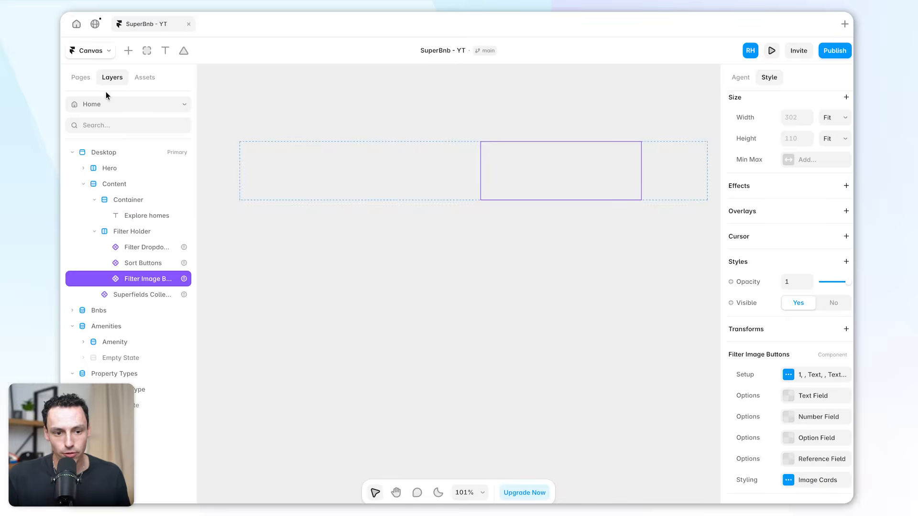
Step: In the Filter Image Buttons setup, set the field name to Amenities and the field type to Multi Reference
left_click(813, 375)
left_click(672, 358)
type("Amenities")
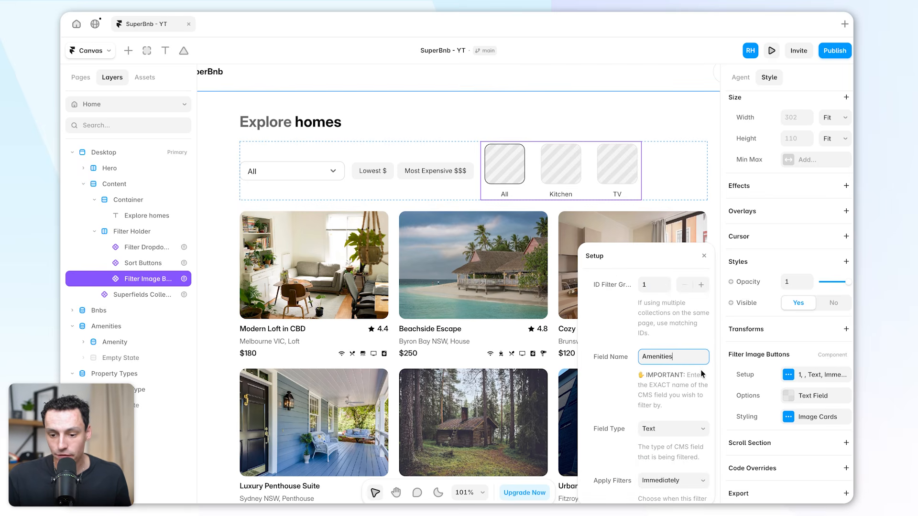
key("Return")
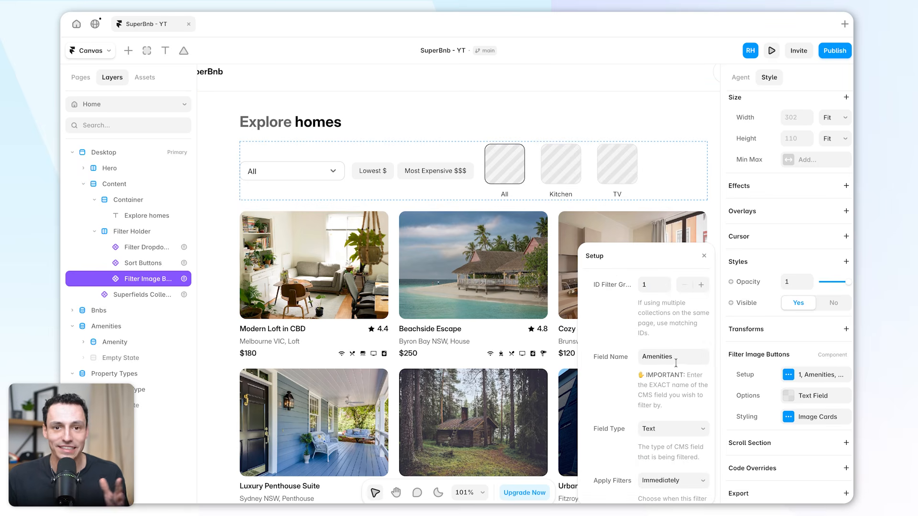
scroll(675, 372, "down", 2)
scroll(675, 372, "down", 1)
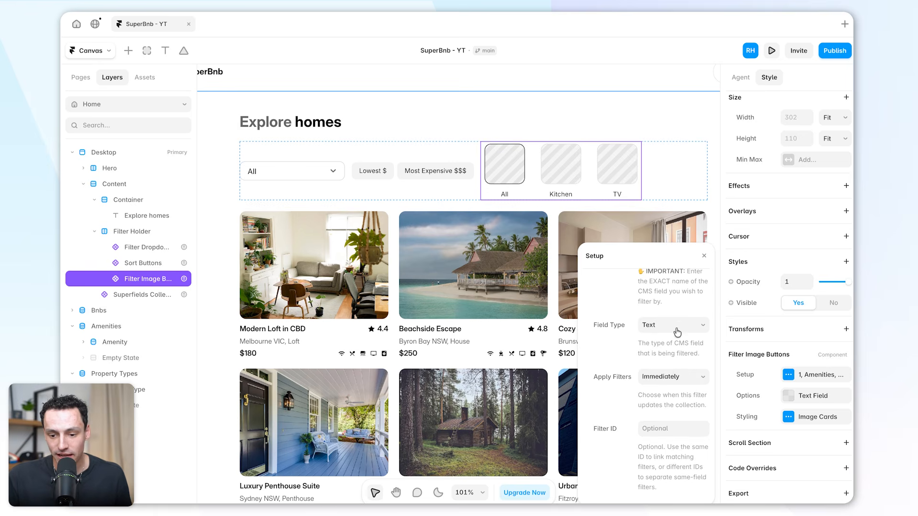
left_click(676, 326)
left_click(672, 374)
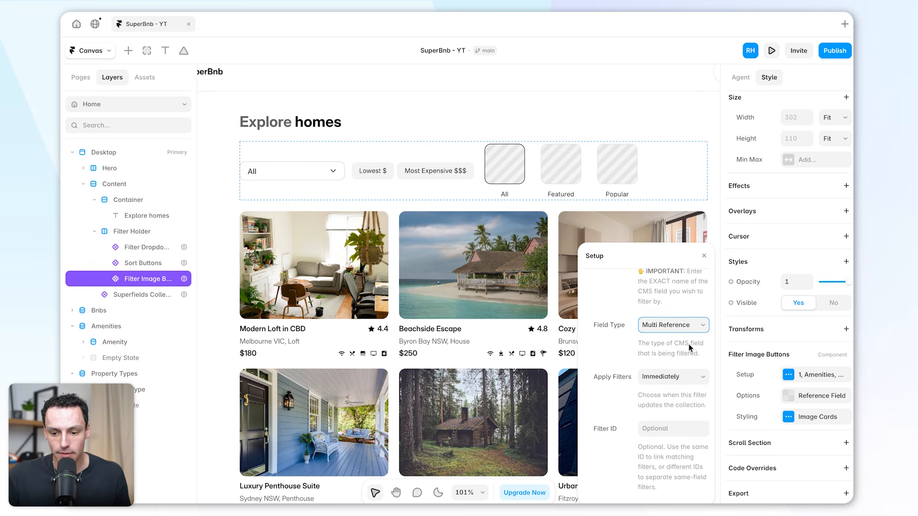
scroll(674, 368, "up", 2)
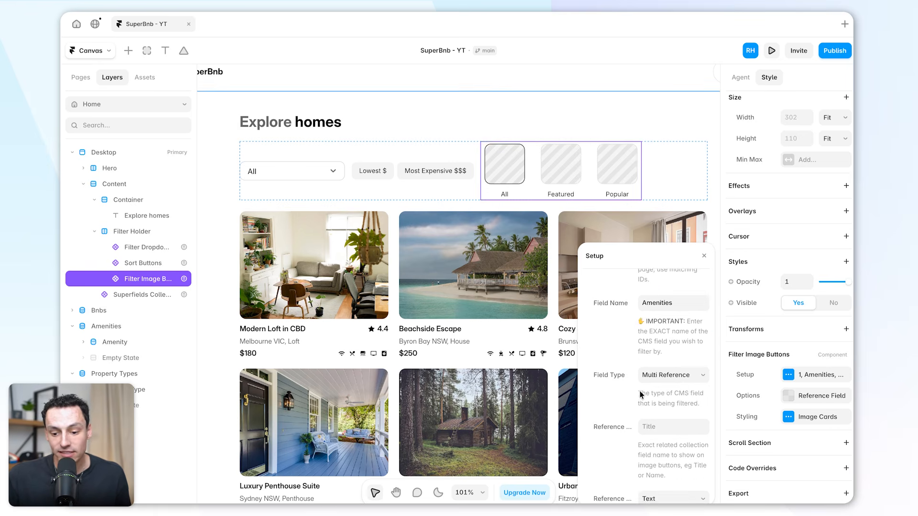
scroll(657, 388, "down", 3)
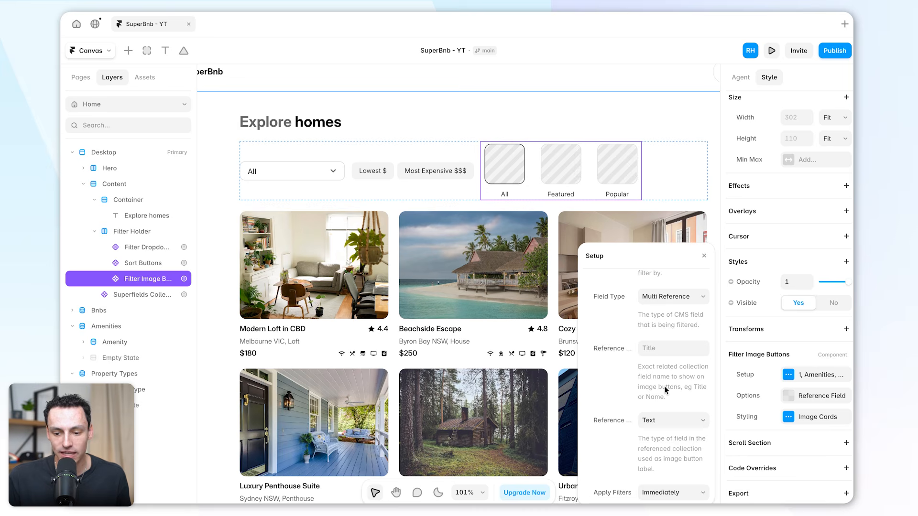
Step: Check the Amenities field in the Bnb CMS collection and the label field's name in the Amenities collection, and return to the canvas
left_click(91, 51)
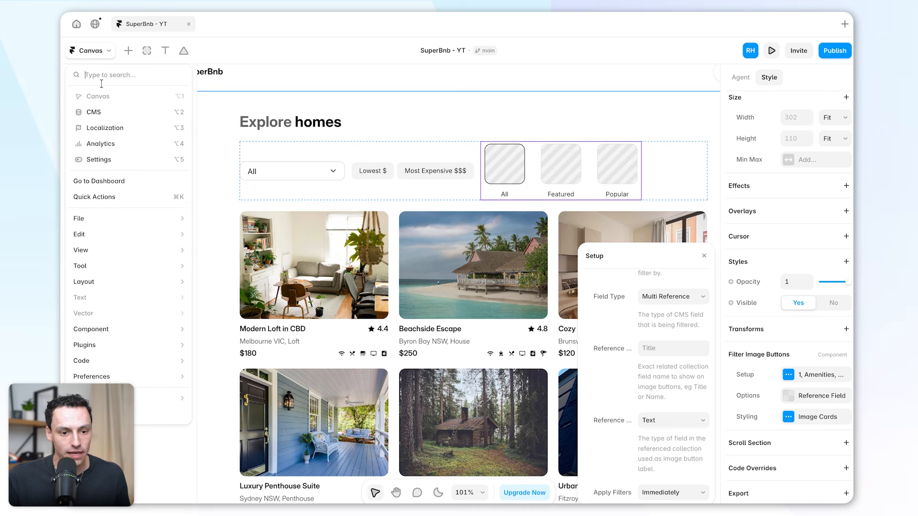
left_click(119, 113)
scroll(502, 213, "right", 10)
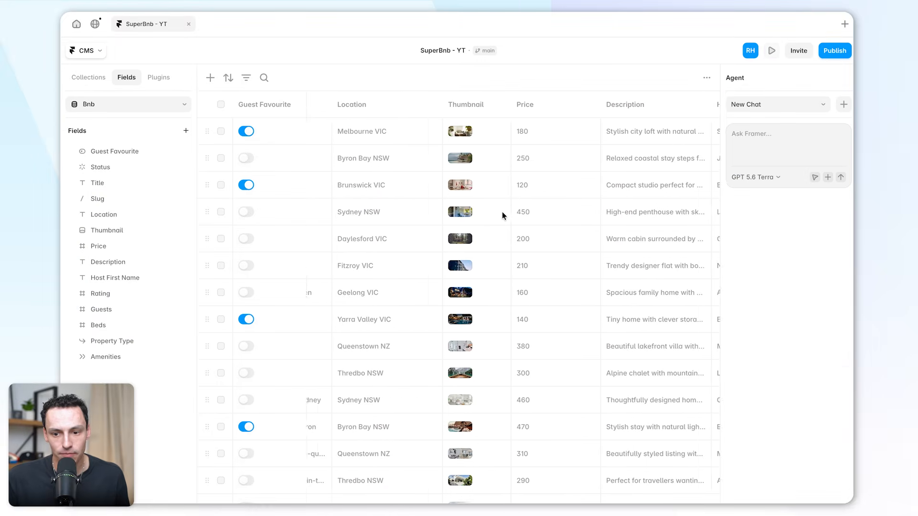
scroll(502, 211, "right", 10)
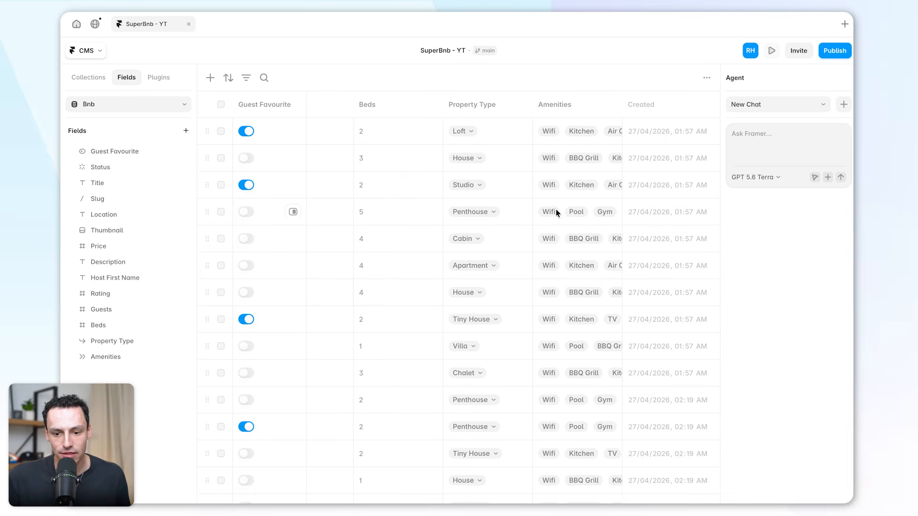
left_click(85, 86)
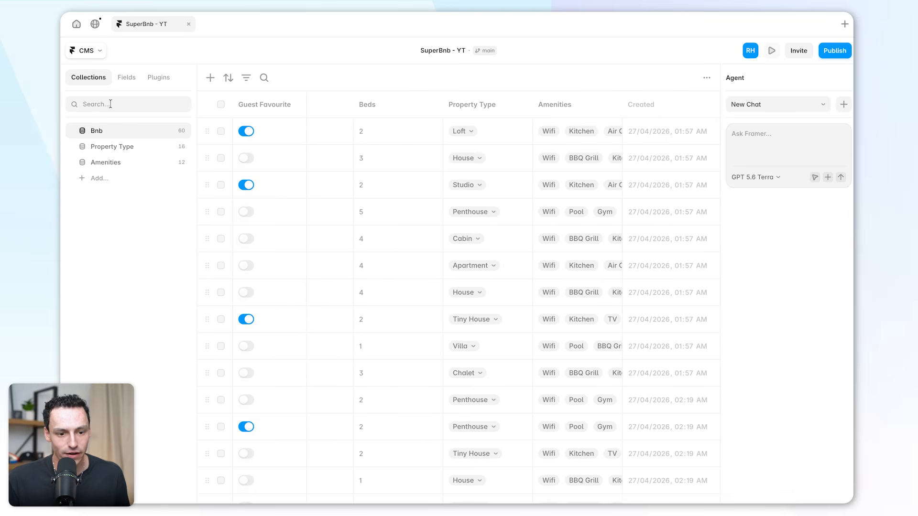
left_click(116, 160)
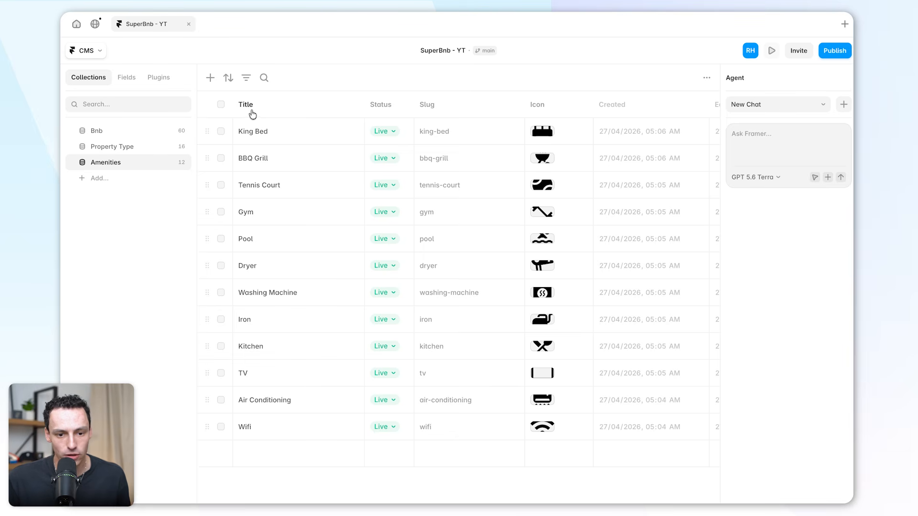
left_click(86, 50)
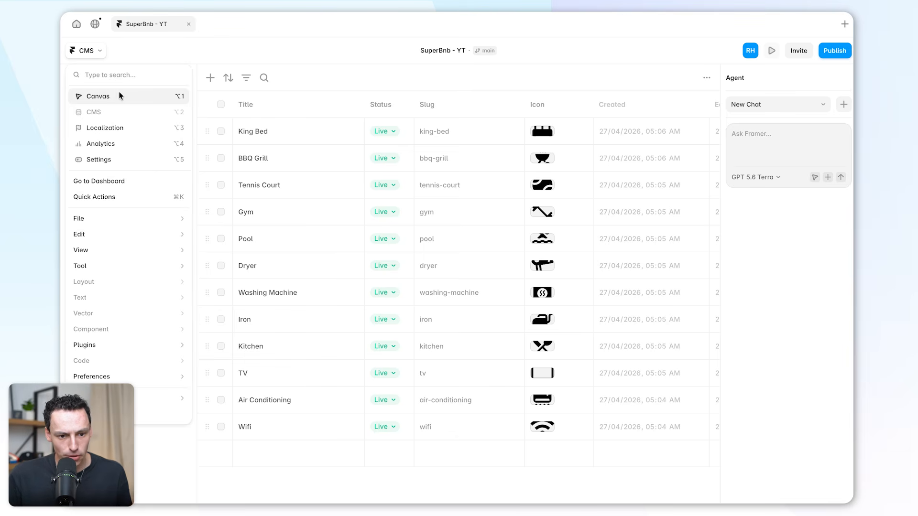
left_click(119, 92)
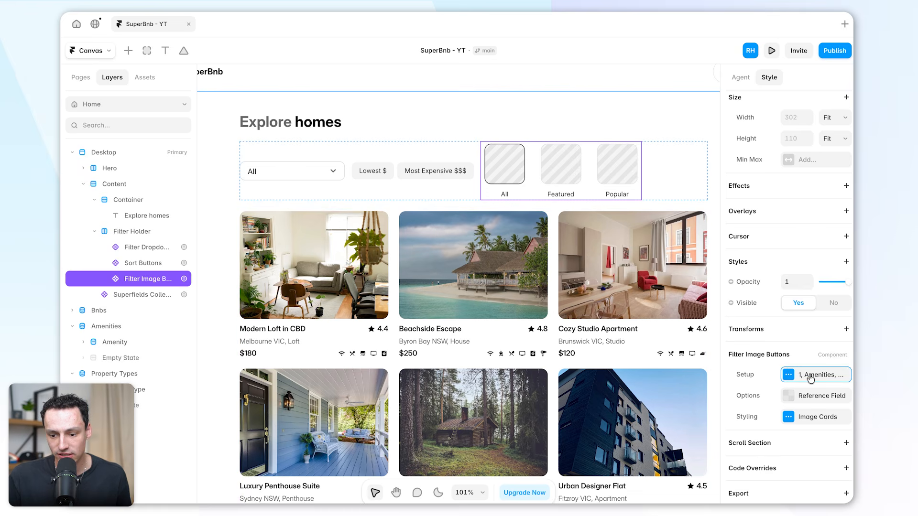
Step: Set the image-button filter's reference field name to Title and keep its reference field type as Text
left_click(812, 375)
scroll(650, 407, "down", 4)
left_click(664, 379)
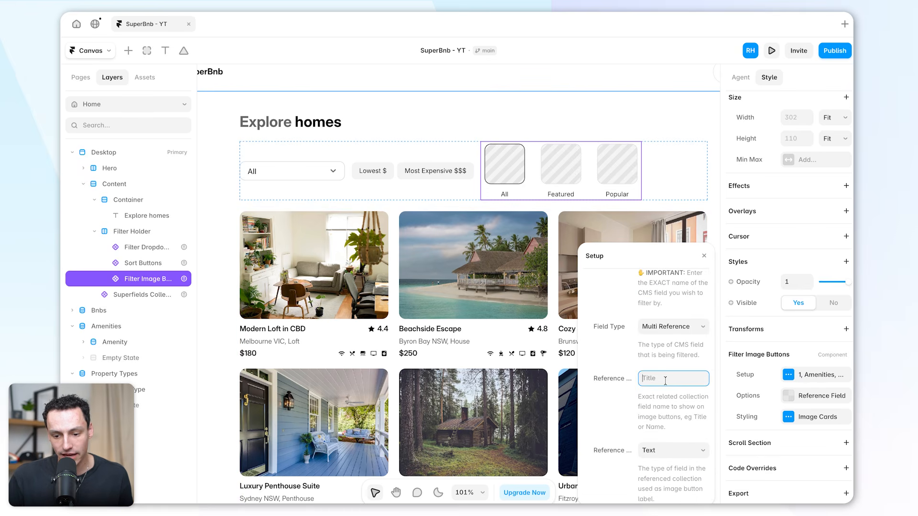
type("Titl")
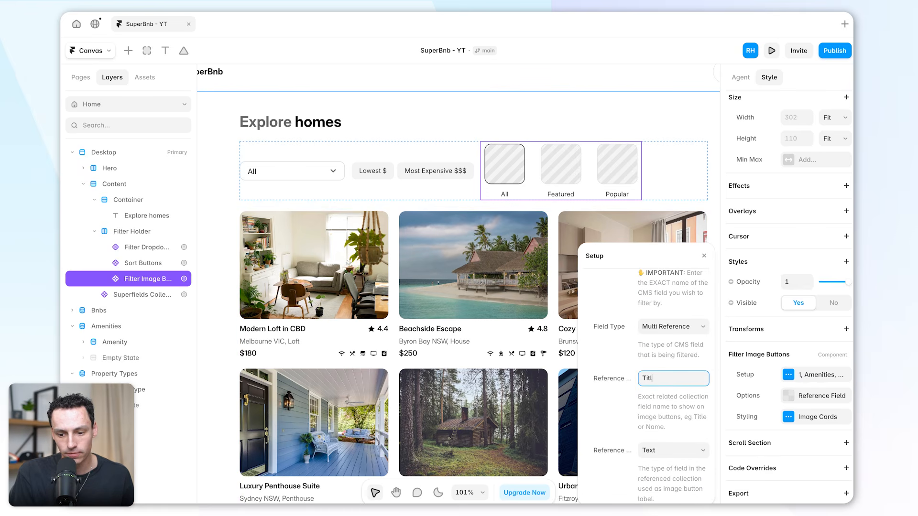
type("e")
scroll(669, 363, "down", 3)
left_click(663, 358)
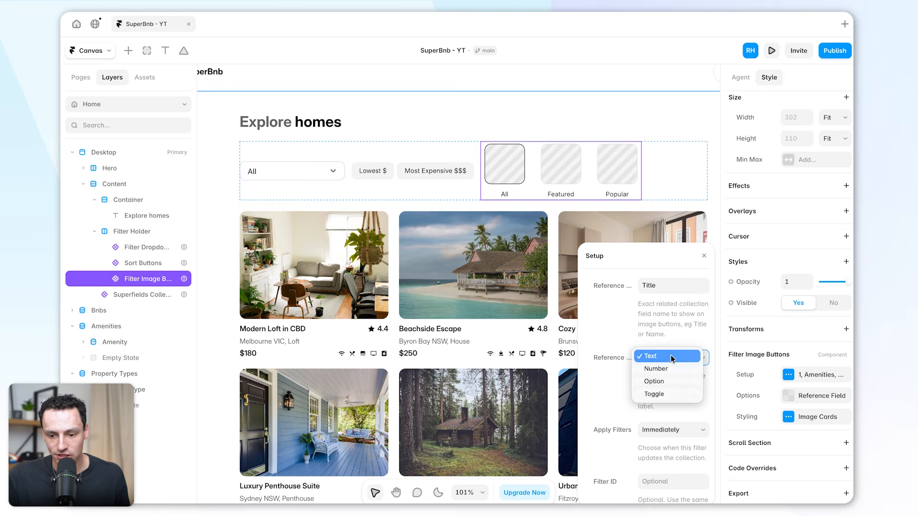
left_click(672, 358)
scroll(687, 391, "down", 2)
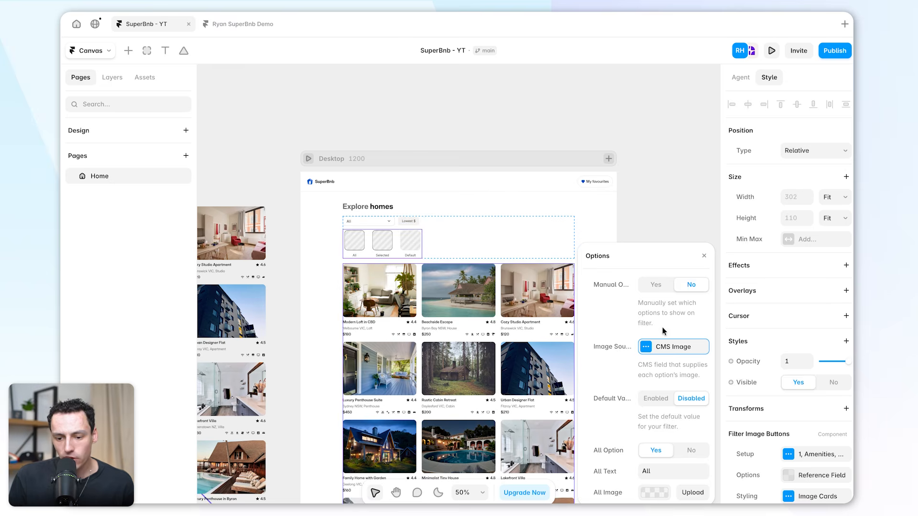
Step: Set the CMS image source of the filter options to the Amenities field with the Multi Reference field type
scroll(389, 251, "up", 5)
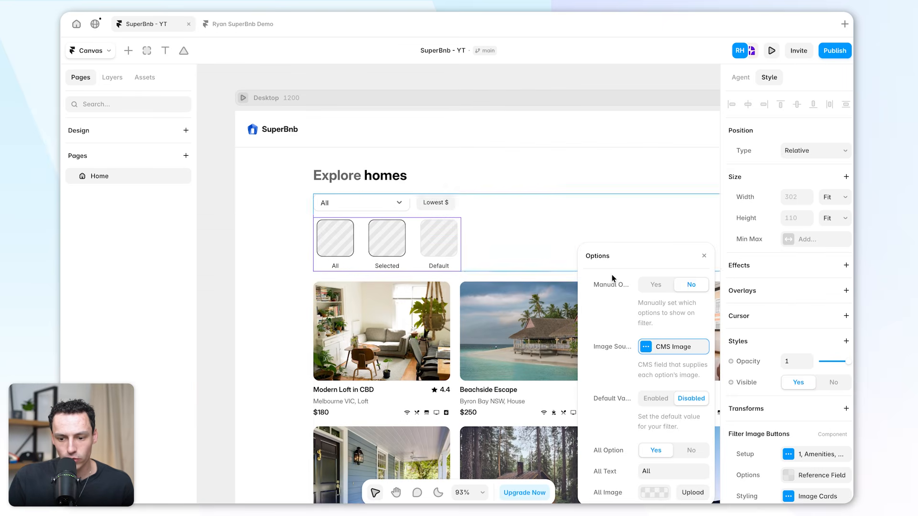
left_click(659, 355)
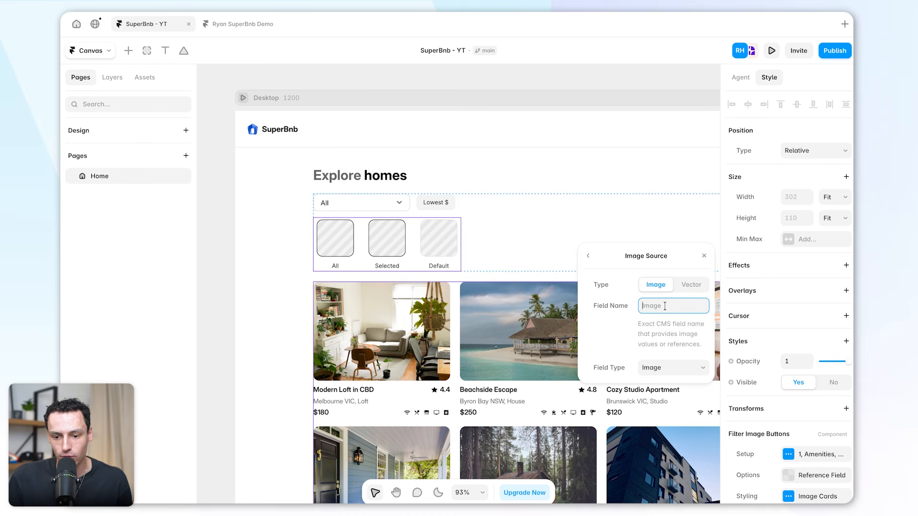
type("Amenities")
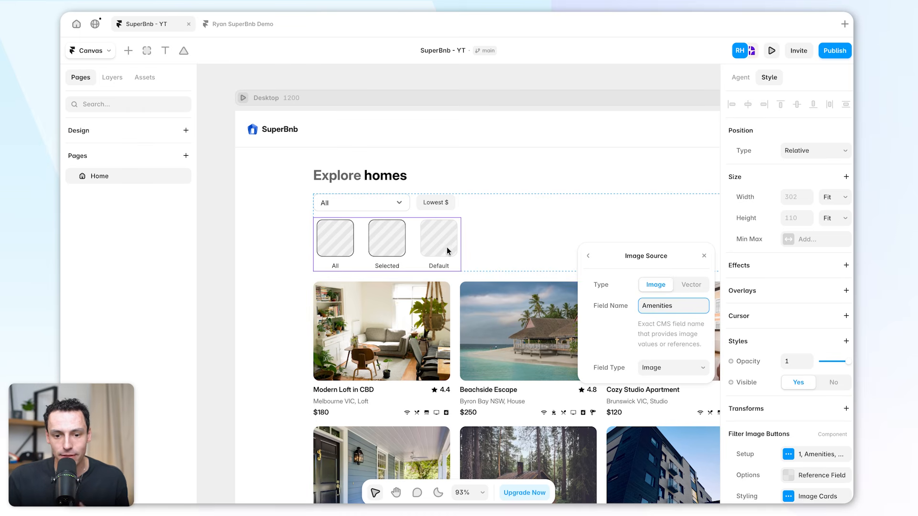
scroll(431, 237, "down", 2)
scroll(431, 236, "right", 2)
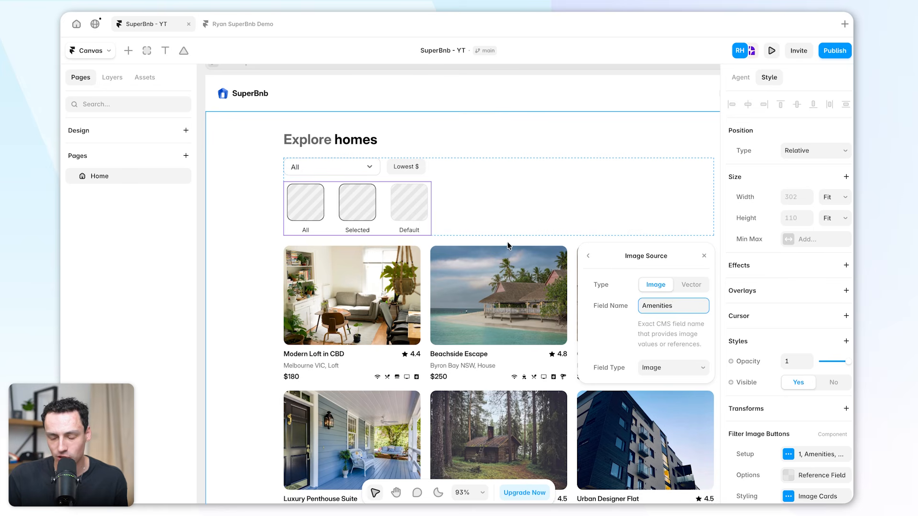
left_click(669, 368)
left_click(686, 392)
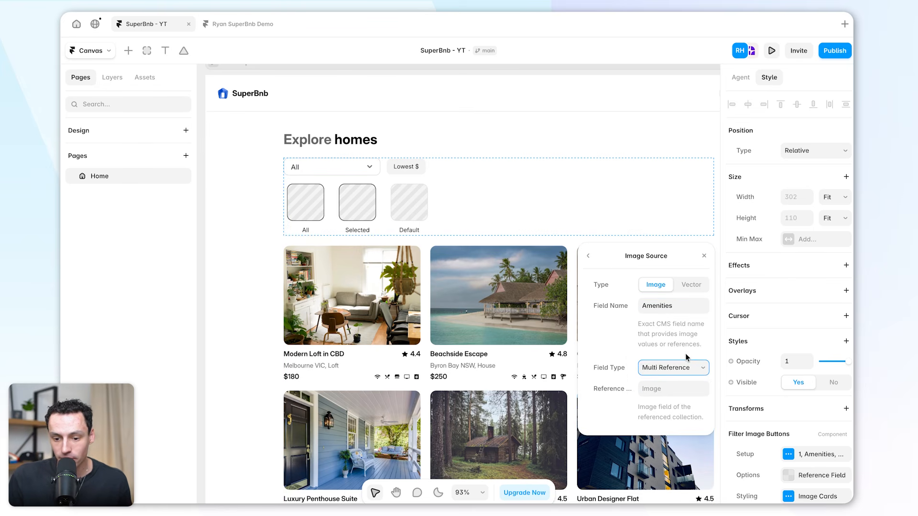
left_click(663, 389)
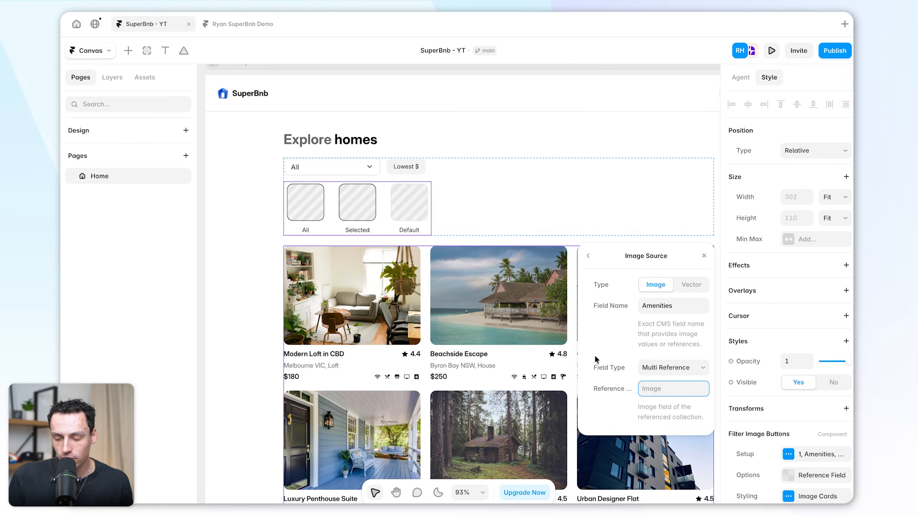
Step: Look up the image field's name in the Amenities CMS collection and return to the canvas
left_click(103, 50)
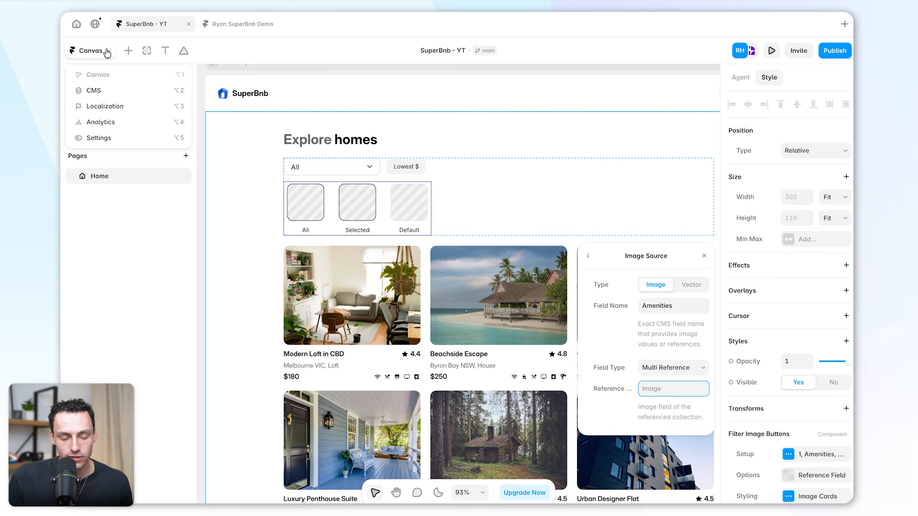
left_click(95, 112)
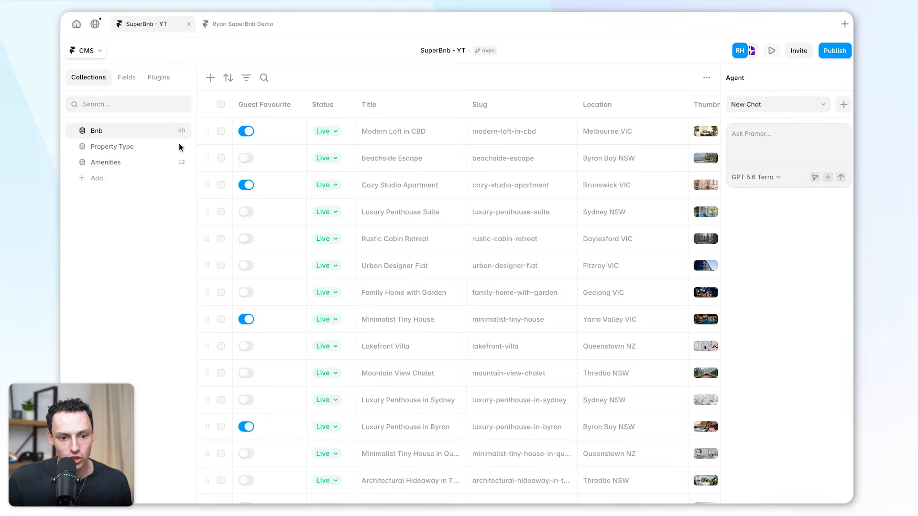
left_click(128, 160)
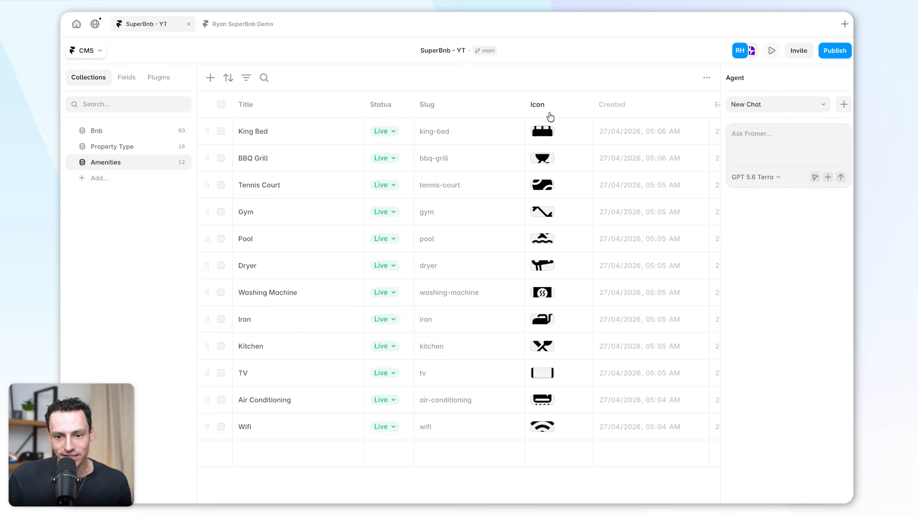
left_click(87, 50)
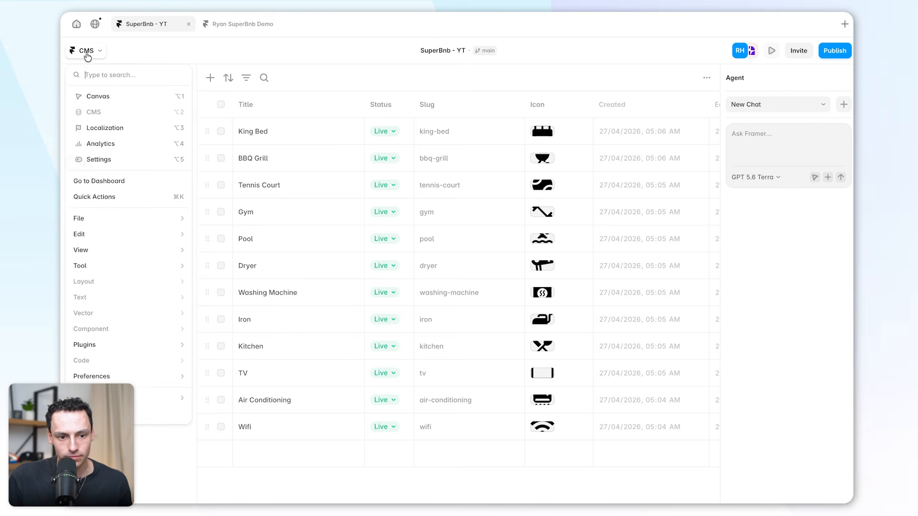
left_click(89, 94)
Step: Set the referenced image field of the Filter Image Buttons' image source to Icon
left_click(396, 193)
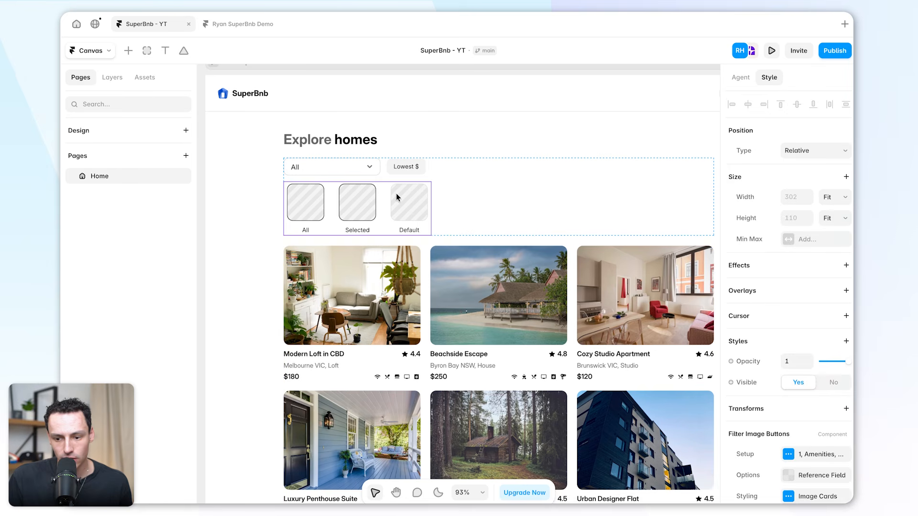
left_click(800, 477)
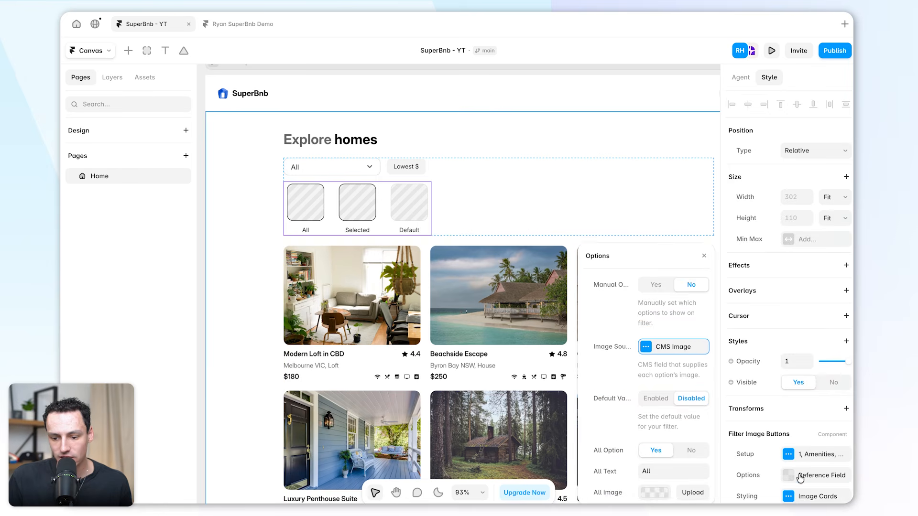
left_click(678, 346)
left_click(667, 389)
type("Ico")
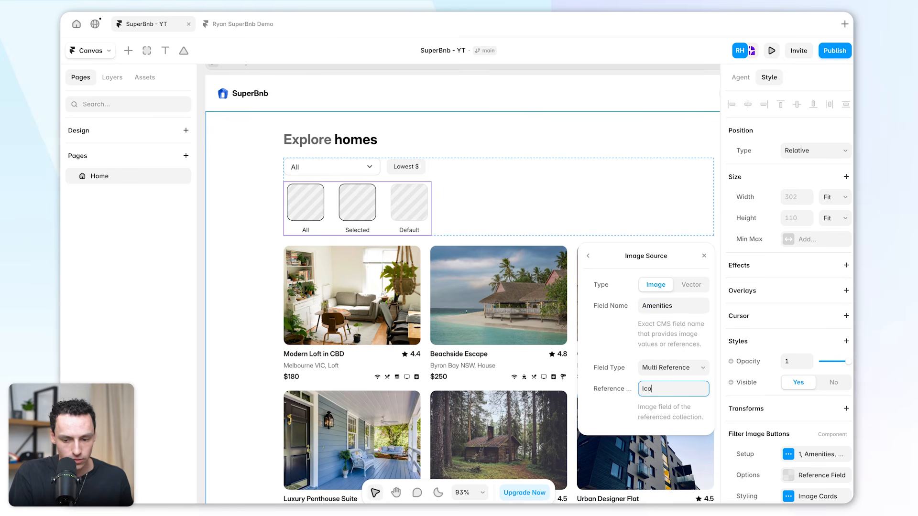
type("ns")
left_click(537, 185)
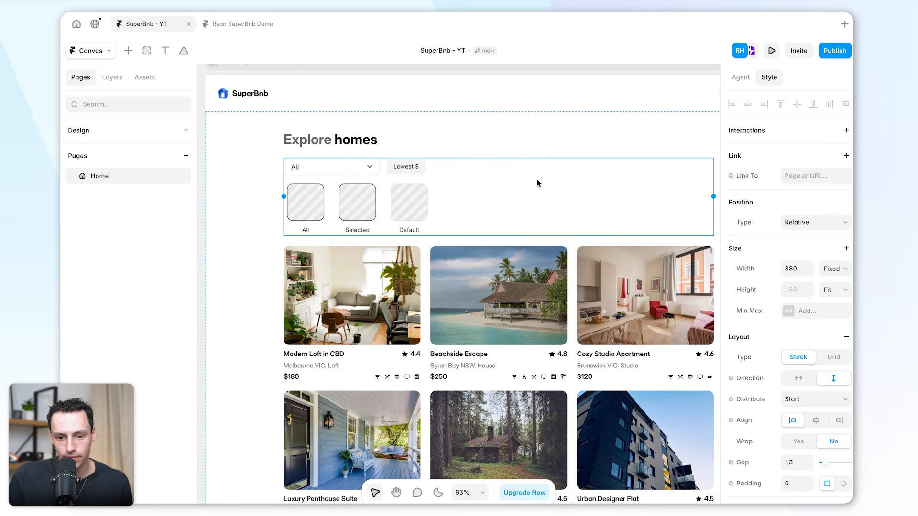
Step: Preview the page and test the amenity filters with Tennis Court, Pool, BBQ Grill and Washing Machine
left_click(771, 51)
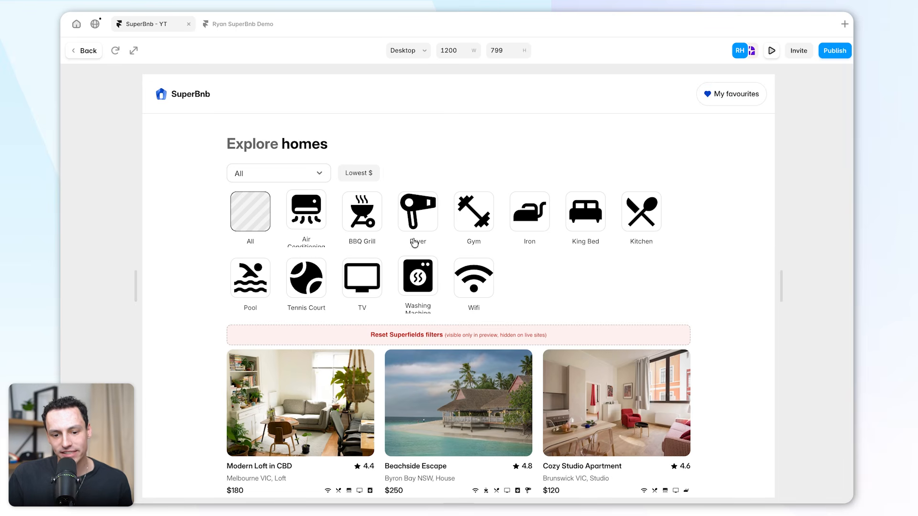
scroll(414, 244, "down", 1)
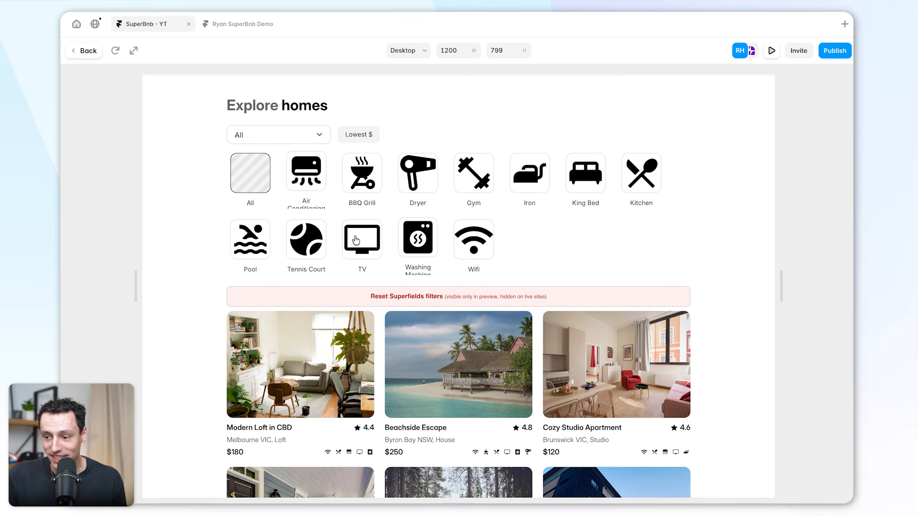
left_click(320, 240)
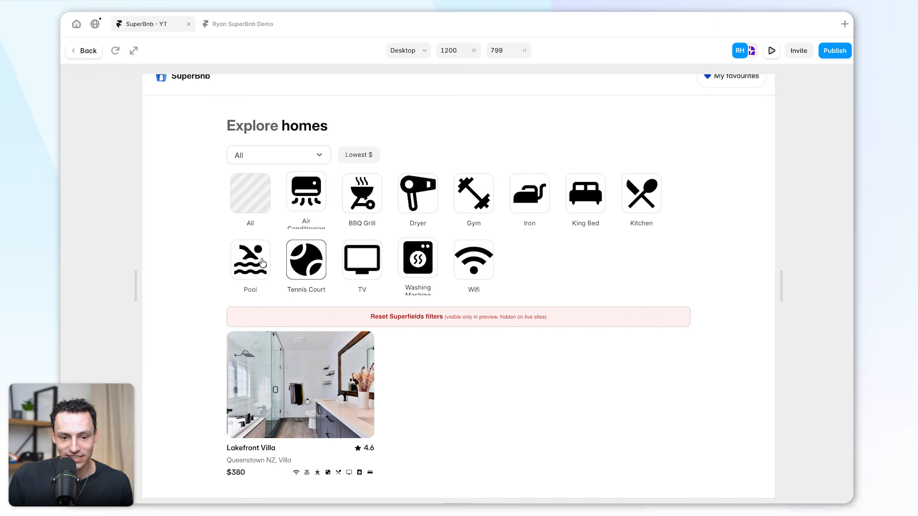
left_click(262, 262)
left_click(368, 184)
left_click(420, 239)
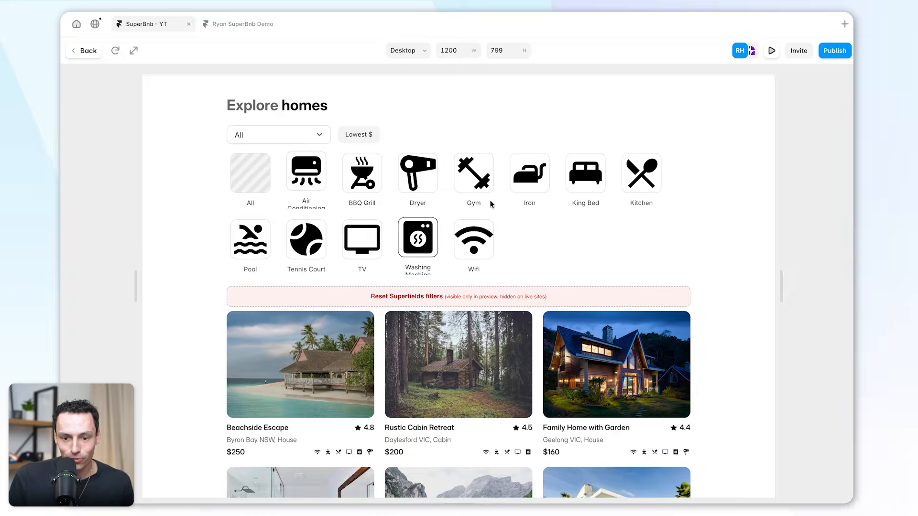
Step: Test single selection of the amenity filters in the preview with King Bed, Gym, BBQ Grill and Iron, and return to the canvas
left_click(532, 180)
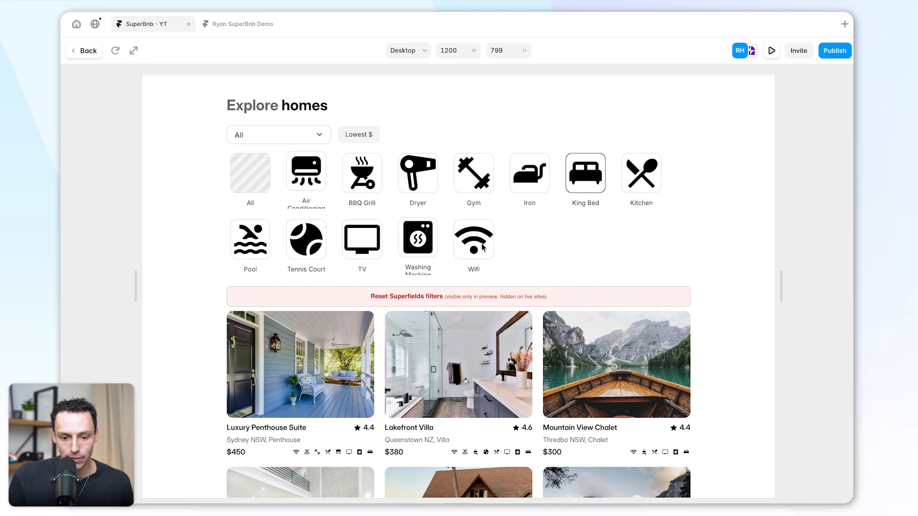
left_click(414, 184)
left_click(481, 221)
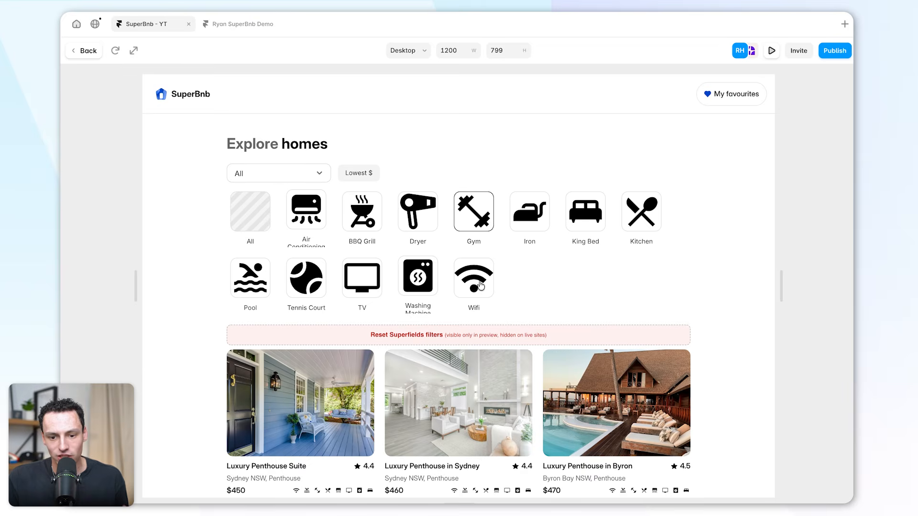
left_click(483, 283)
left_click(418, 280)
left_click(372, 219)
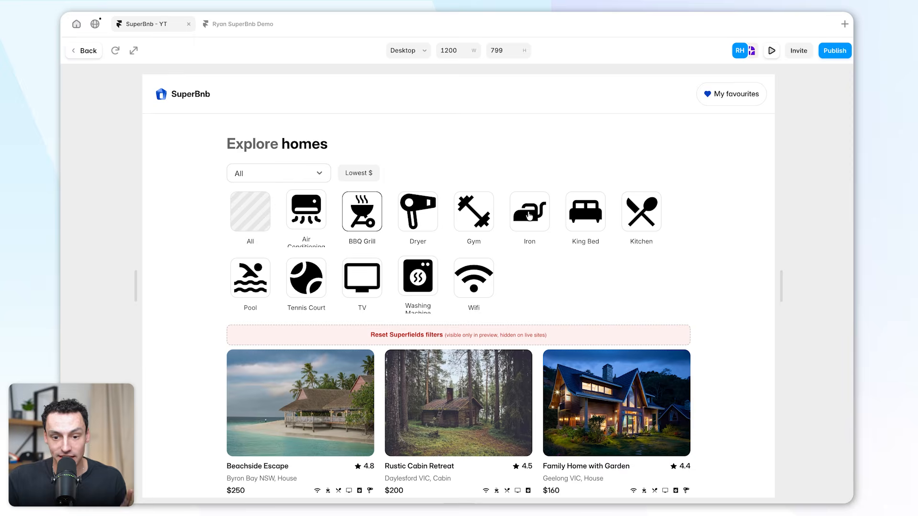
left_click(526, 217)
left_click(96, 53)
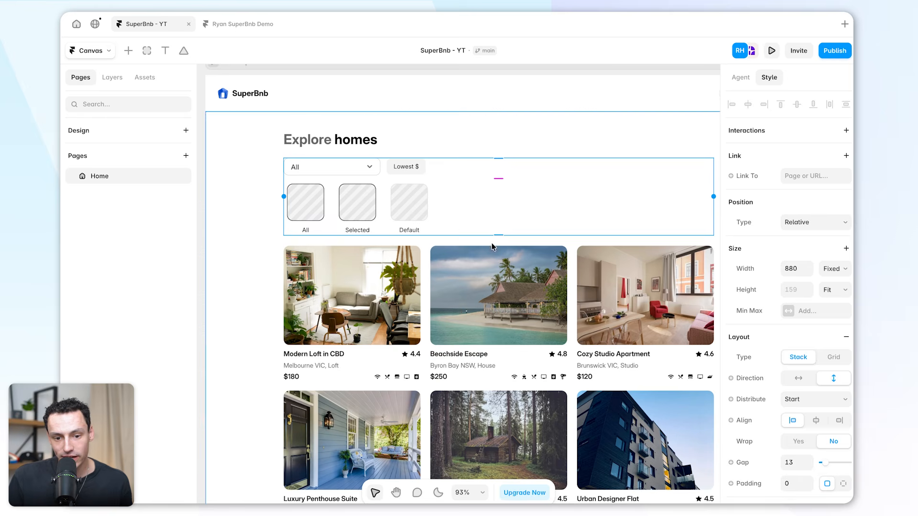
Step: Enable Multi Select in the options of the Filter Image Buttons component
scroll(802, 442, "down", 3)
scroll(802, 442, "down", 2)
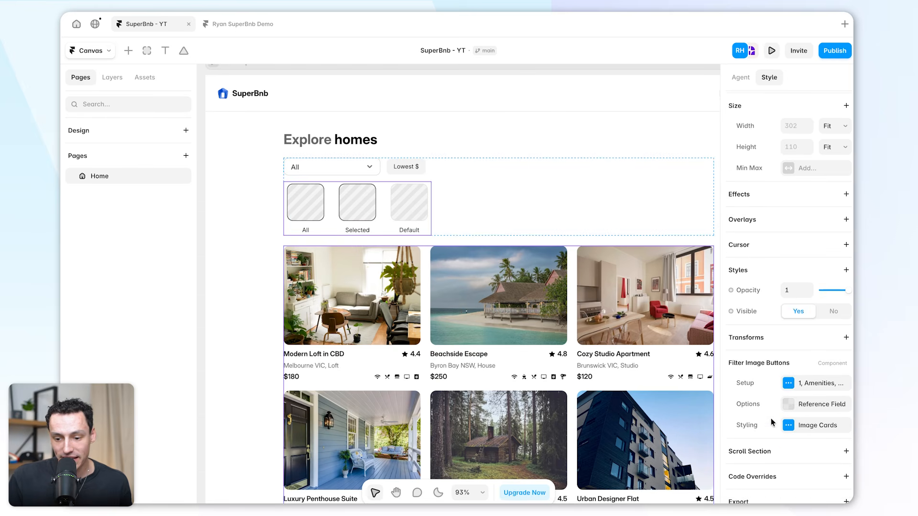
left_click(803, 405)
scroll(667, 412, "down", 2)
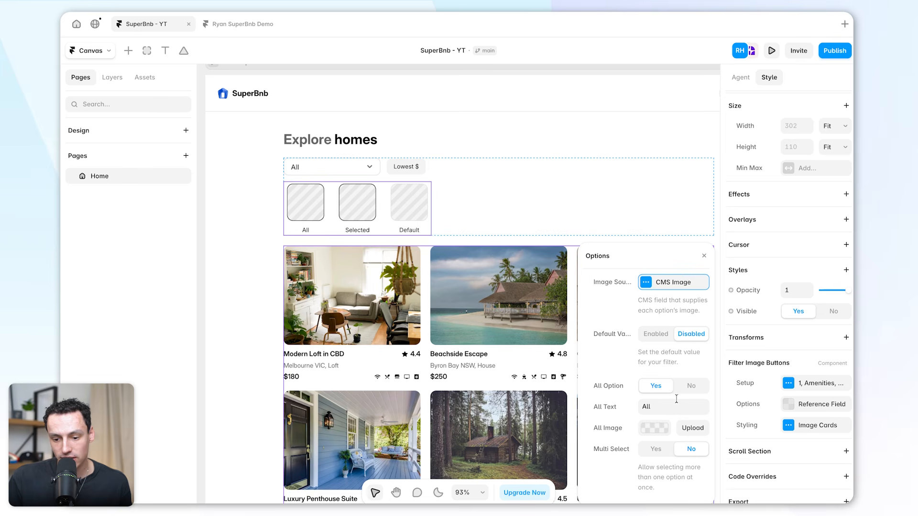
left_click(654, 450)
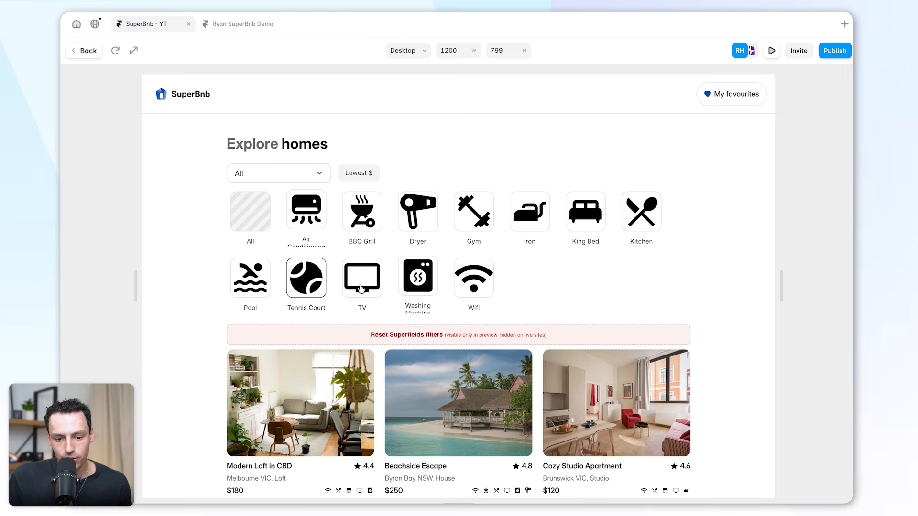
Step: Test combining several amenity filters in the preview, adding TV, BBQ Grill, Washing Machine, Wifi and Gym
left_click(359, 282)
left_click(365, 228)
left_click(417, 275)
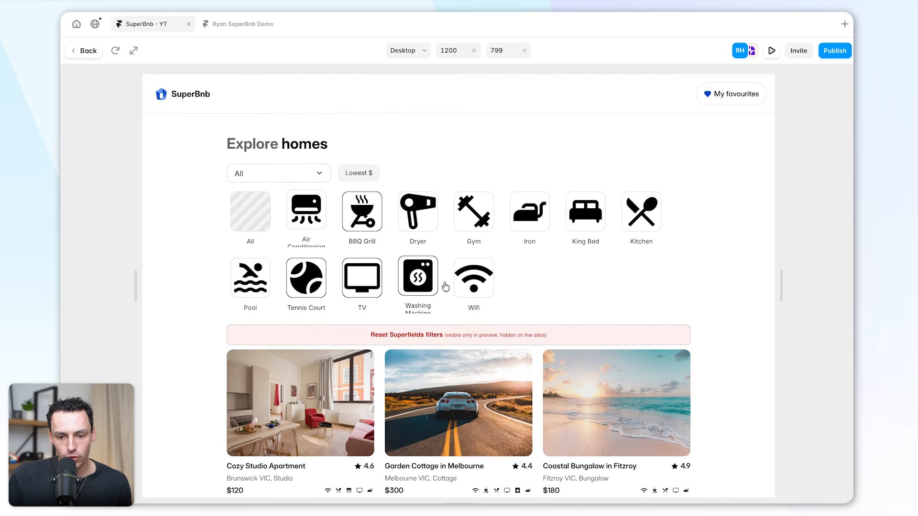
left_click(472, 285)
left_click(469, 220)
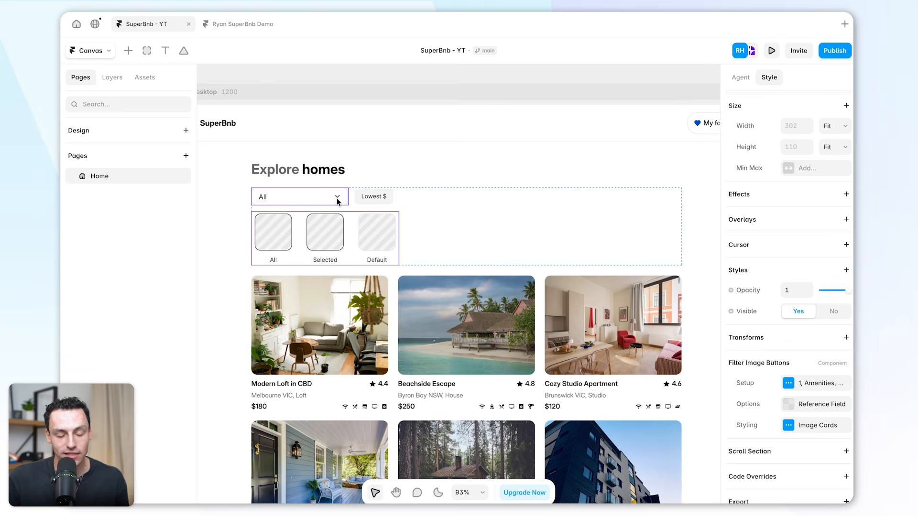
Step: Set the corner radius of the Filter Dropdown's trigger to 999
key("Escape")
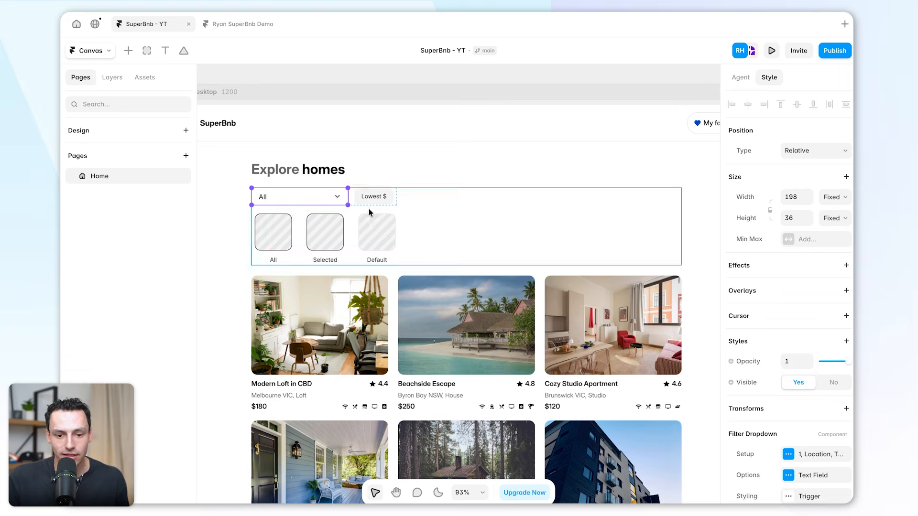
key("Return")
left_click(813, 416)
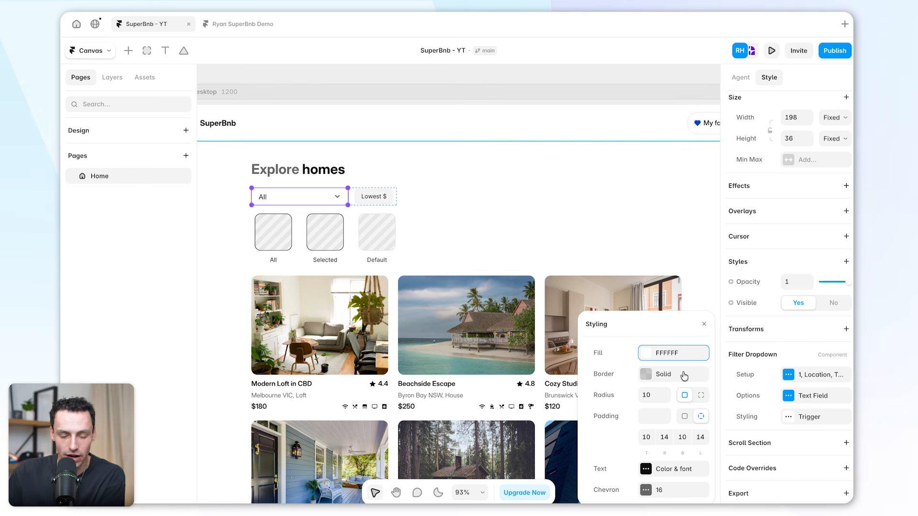
scroll(246, 188, "up", 5)
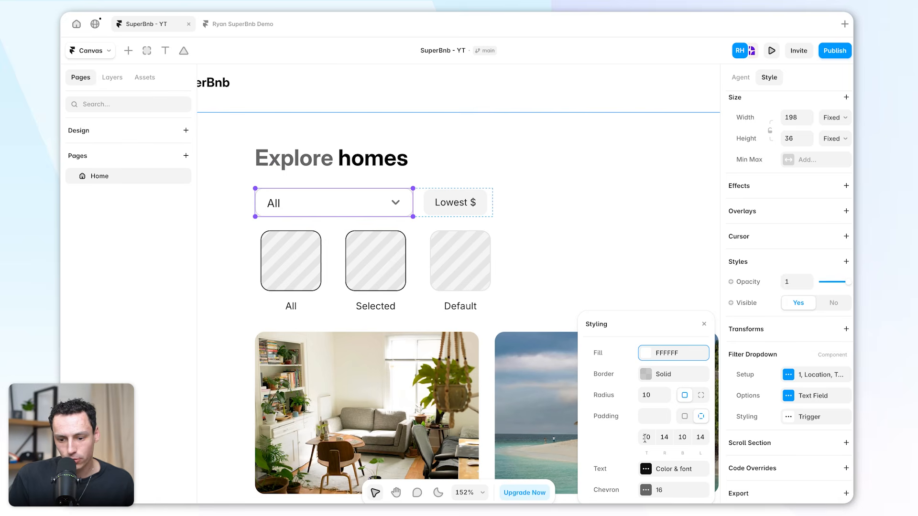
left_click(652, 395)
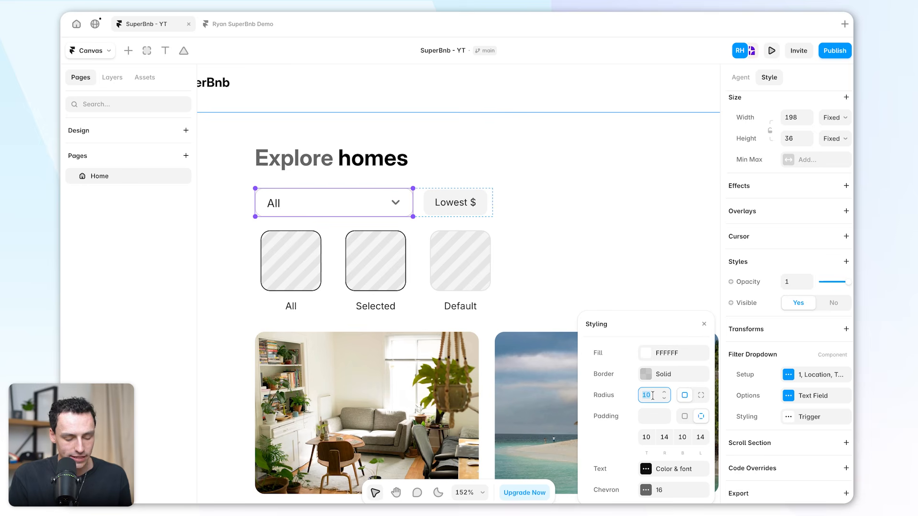
key("Return")
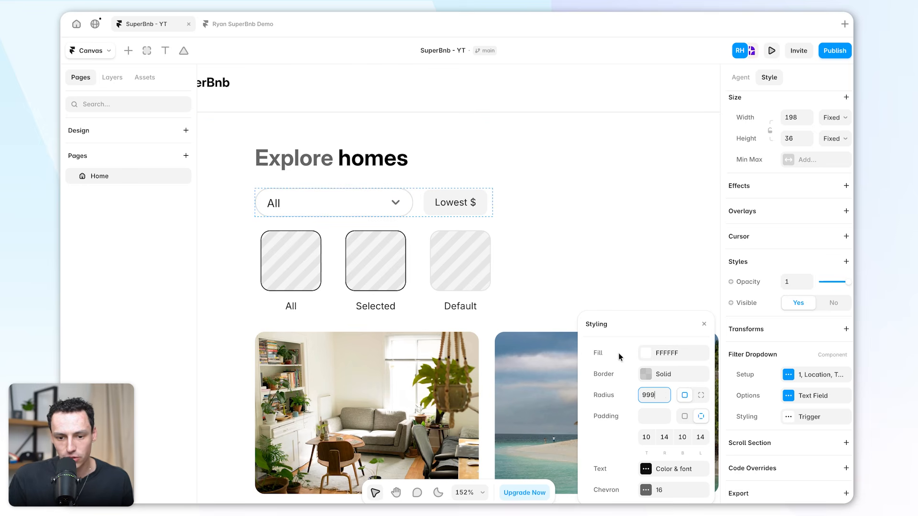
Step: Change the fill of the Filter Dropdown's trigger to light grey F0F0F0
left_click(645, 352)
left_click(699, 472)
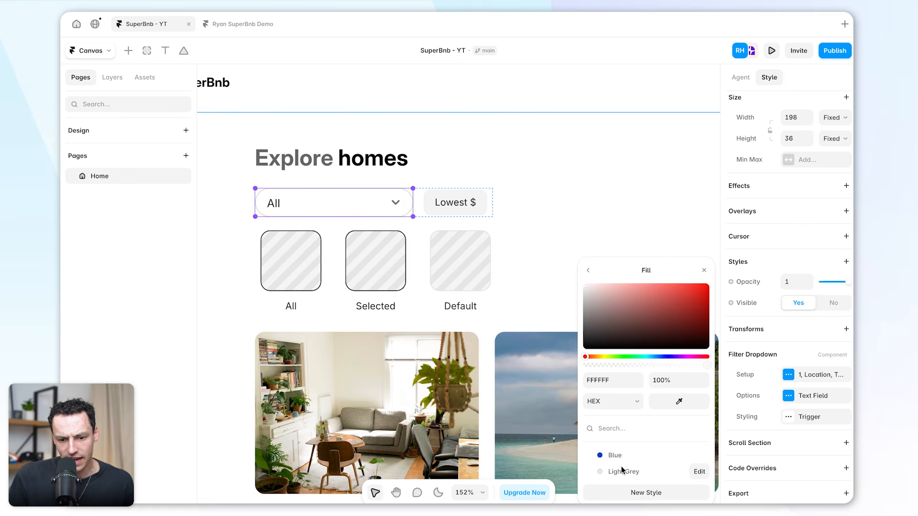
left_click_drag(587, 292, 583, 289)
left_click(586, 274)
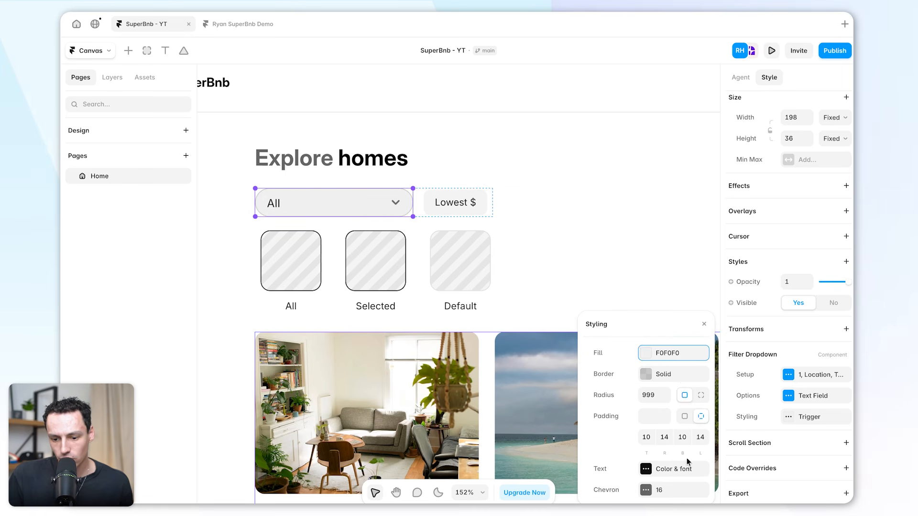
Step: Change the dropdown trigger's text font to Inter Display with a bolder weight
left_click(661, 474)
left_click(660, 374)
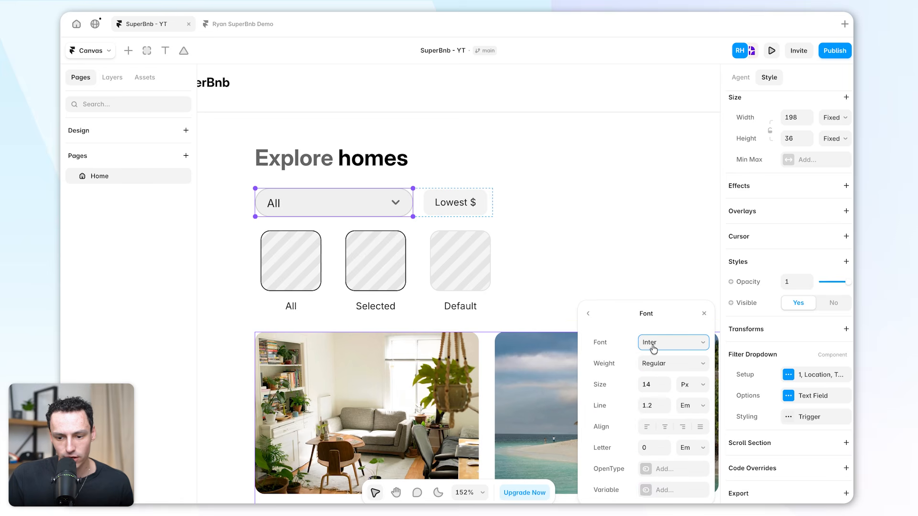
left_click(657, 349)
left_click(610, 439)
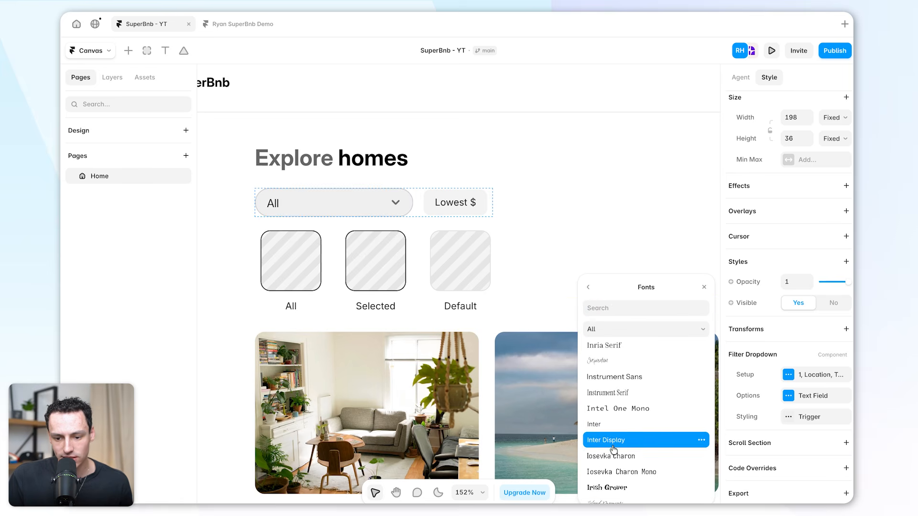
left_click(592, 292)
left_click(653, 377)
left_click(668, 430)
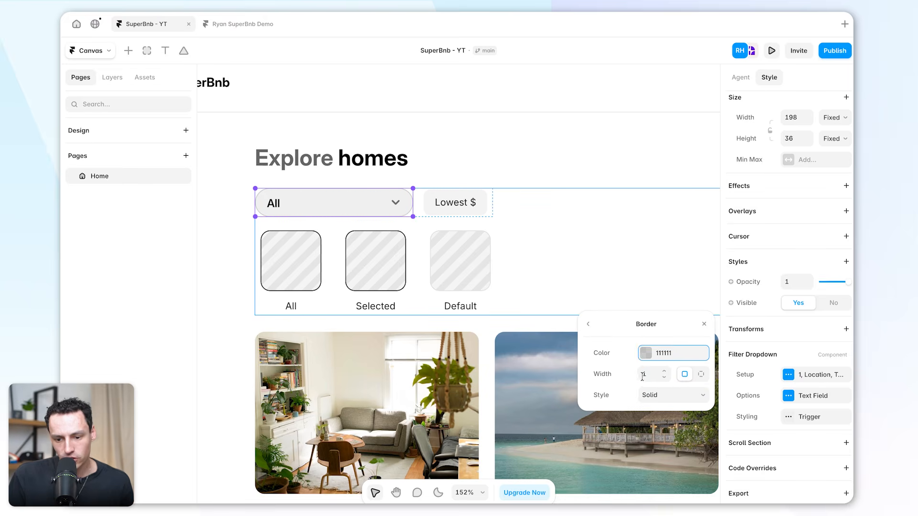
Step: Set the dropdown trigger's border width to 0 and select the Sort Buttons component beside it
left_click(648, 375)
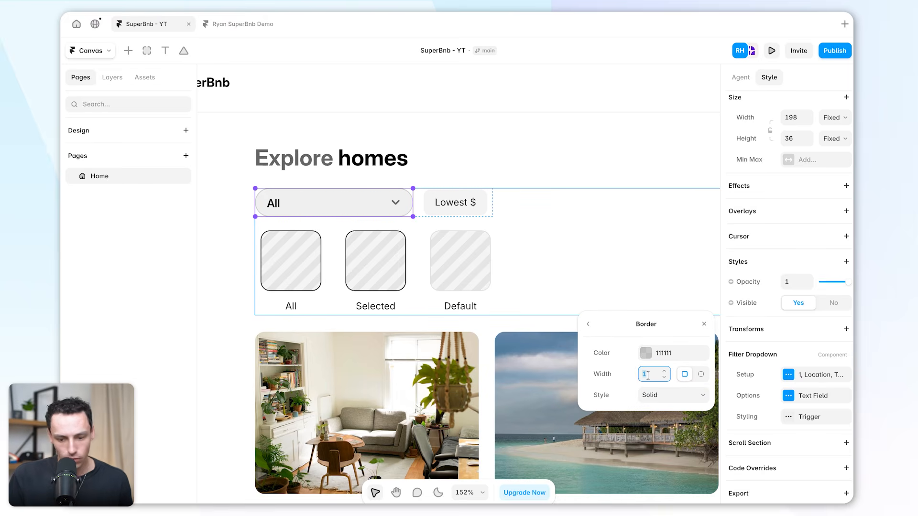
type("0")
left_click(518, 188)
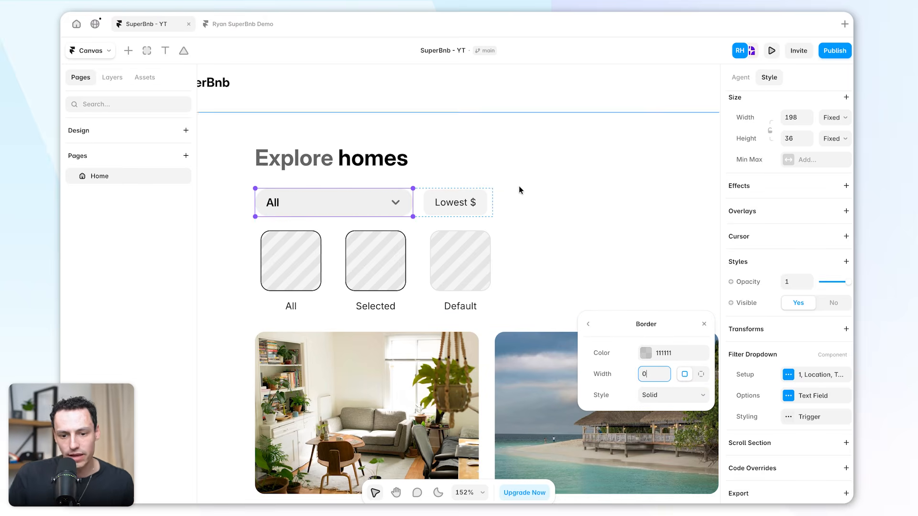
left_click(445, 211)
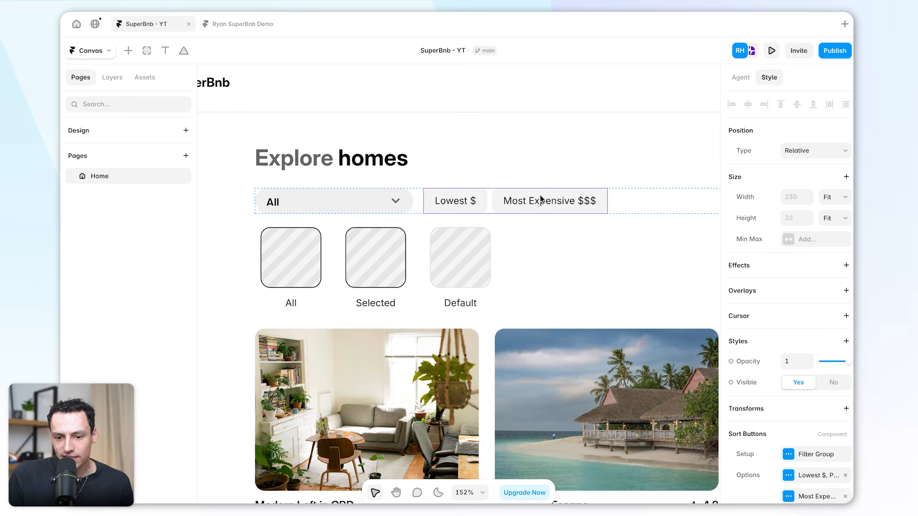
scroll(832, 401, "down", 3)
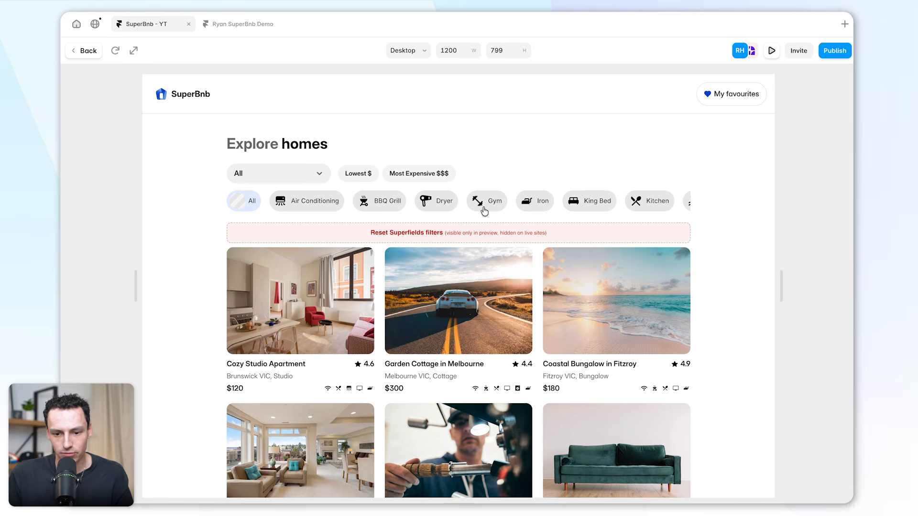
Step: Test the restyled controls in the preview by filtering to Daylesford VIC and sorting by Lowest $ and Most Expensive $$$
left_click(287, 173)
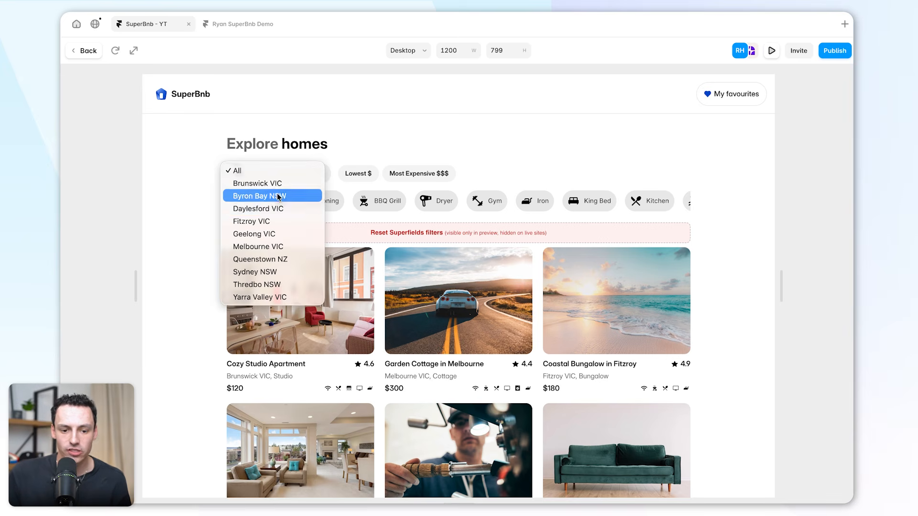
left_click(282, 208)
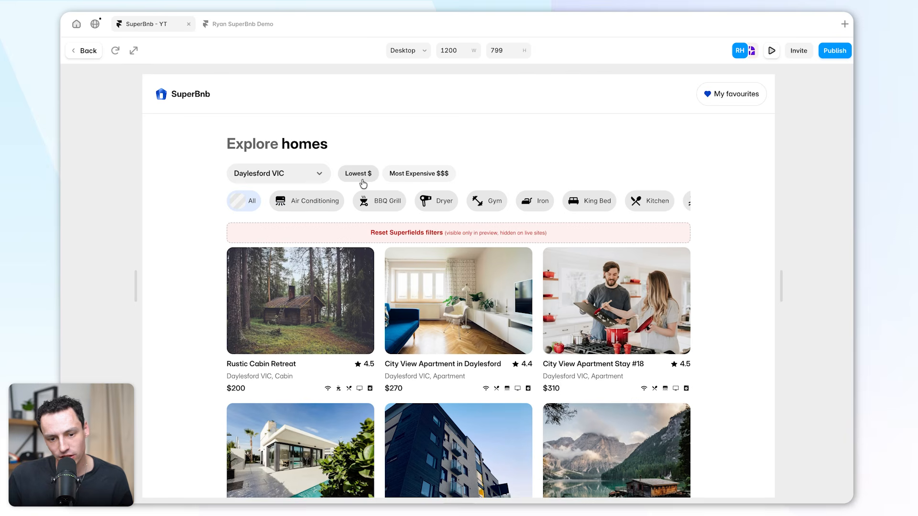
left_click(363, 177)
left_click(423, 175)
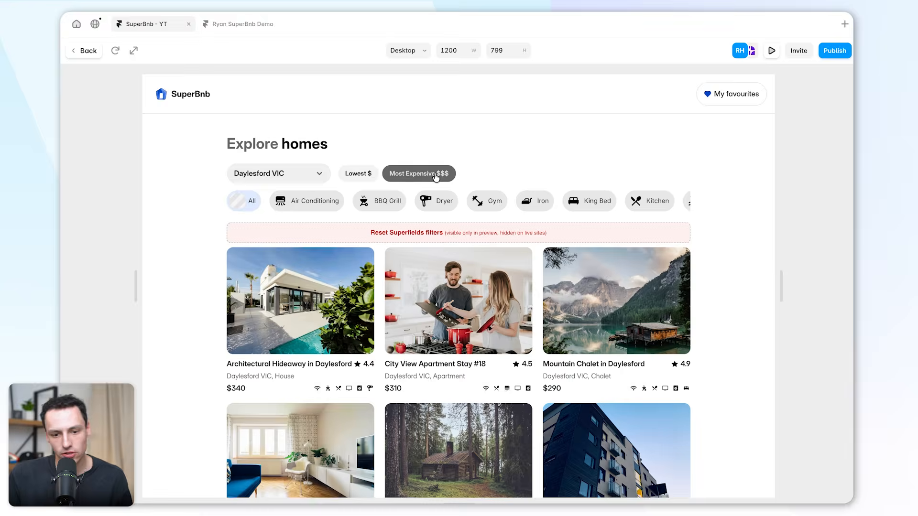
Step: Test the amenity pills with Air Conditioning, BBQ Grill, Dryer, Gym, Iron and King Bed, and return to the canvas
left_click(316, 204)
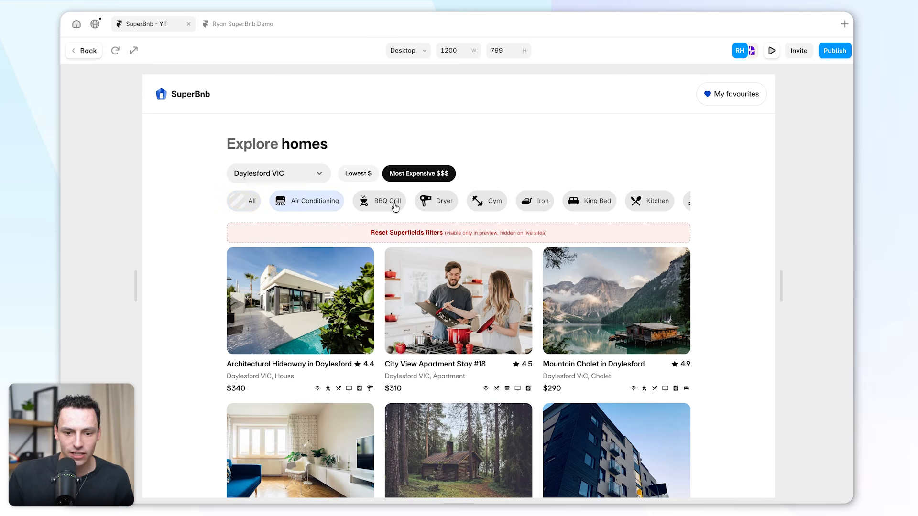
left_click(395, 203)
left_click(451, 206)
left_click(488, 206)
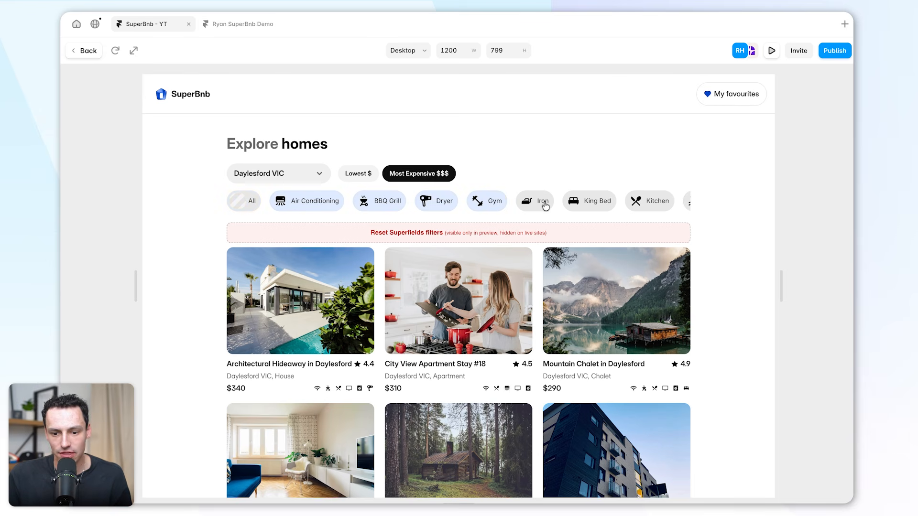
left_click(543, 205)
left_click(592, 207)
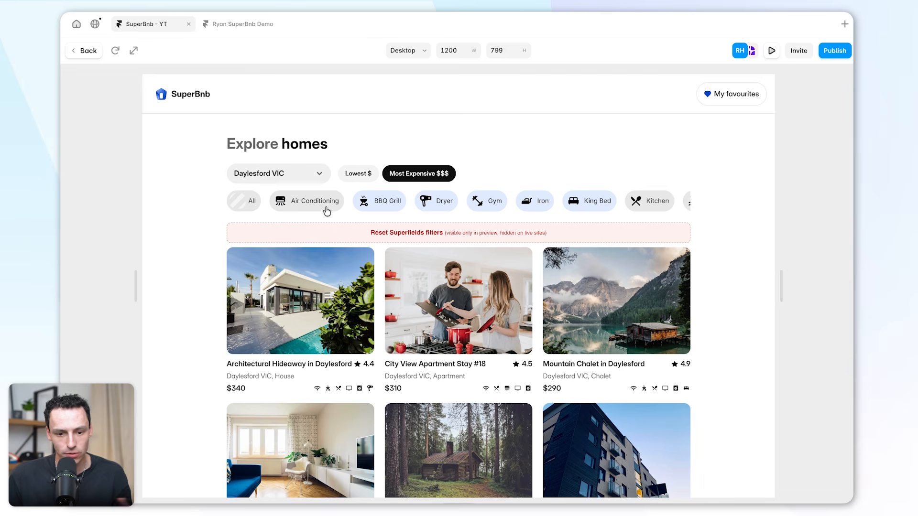
left_click(88, 51)
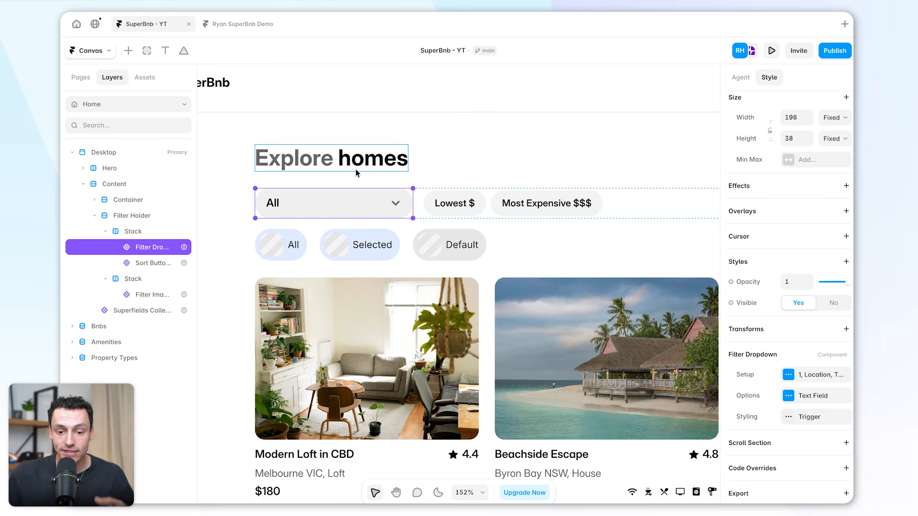
Step: Browse the inputs available in the Superfields 2.0 plugin, from the filter components to the Other category
scroll(411, 230, "down", 5)
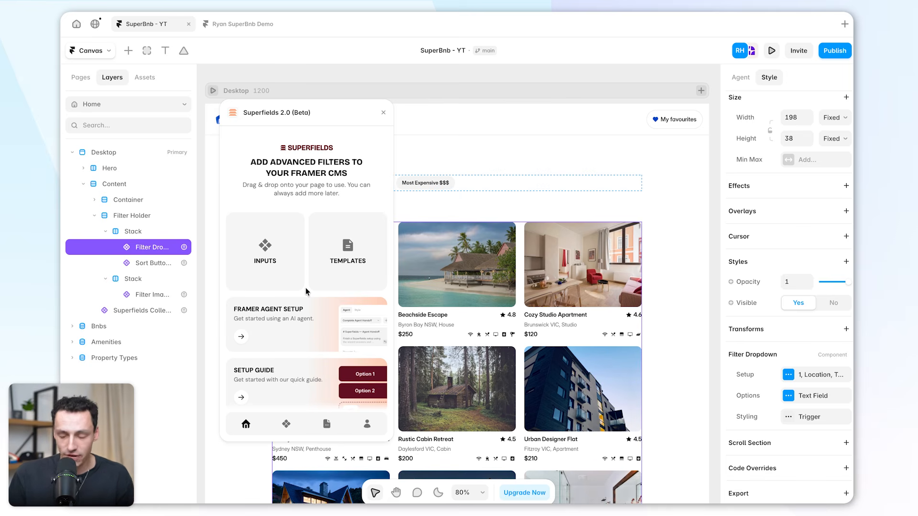
left_click(273, 271)
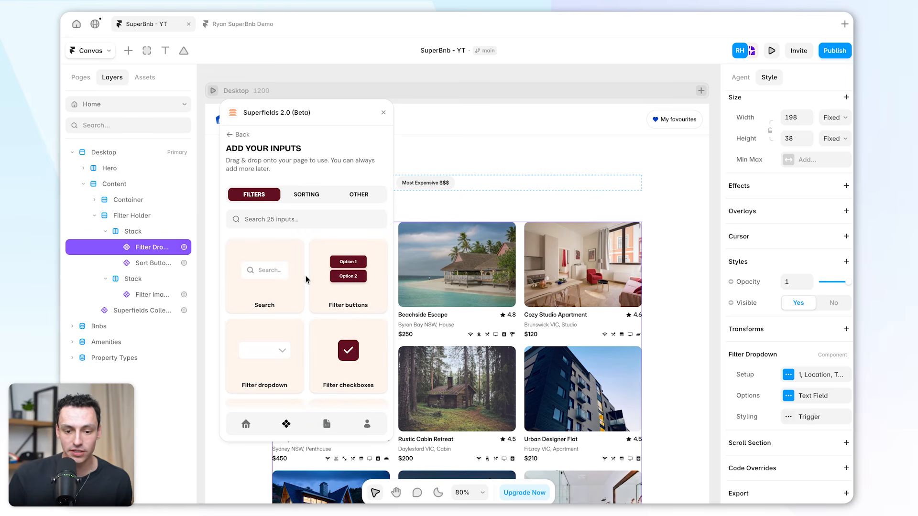
scroll(305, 275, "down", 5)
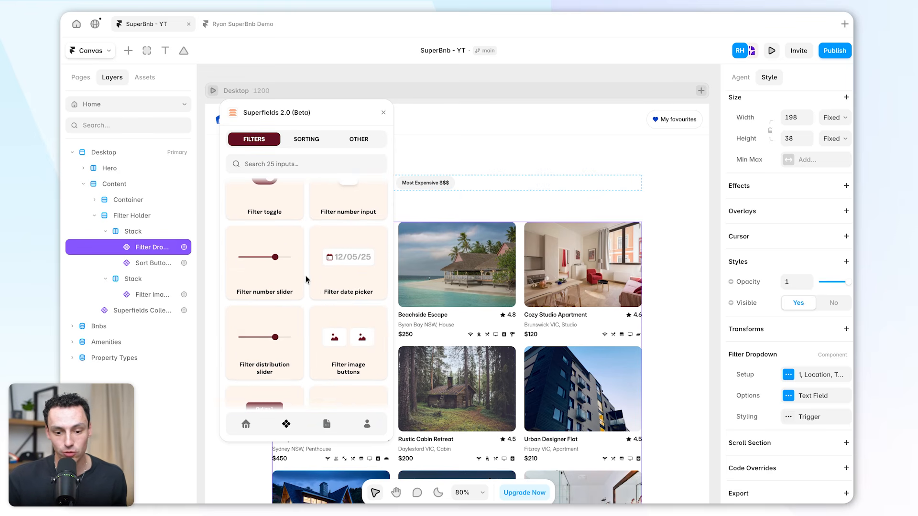
scroll(307, 279, "down", 6)
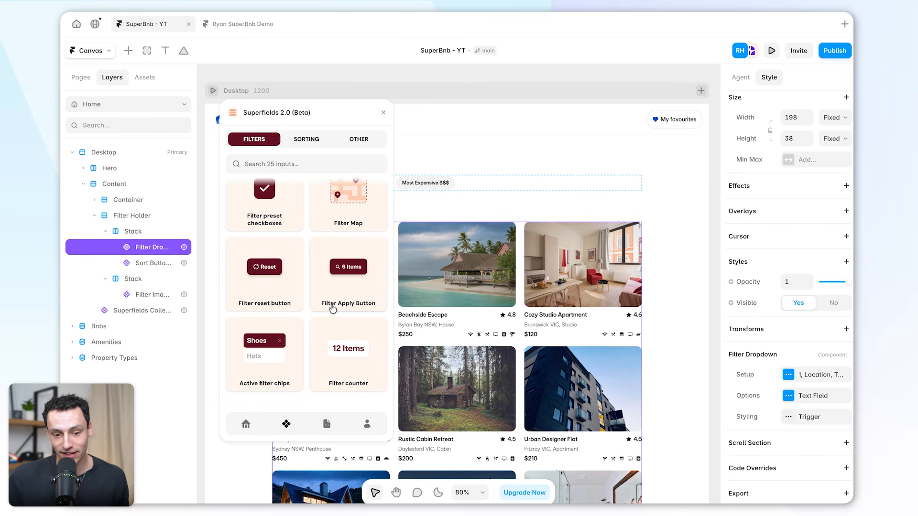
scroll(333, 308, "up", 10)
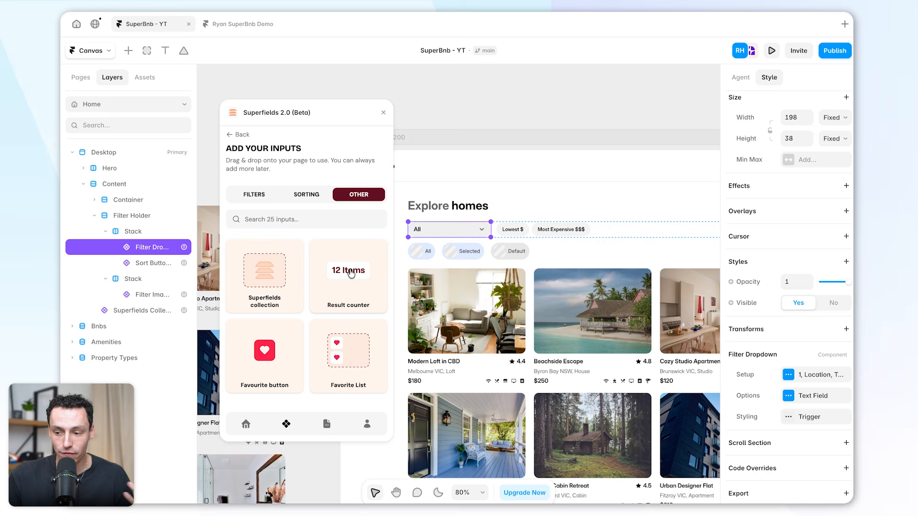
Step: Add the Superfields Result counter below the Explore homes heading and hide its Results: label
left_click_drag(346, 276, 492, 206)
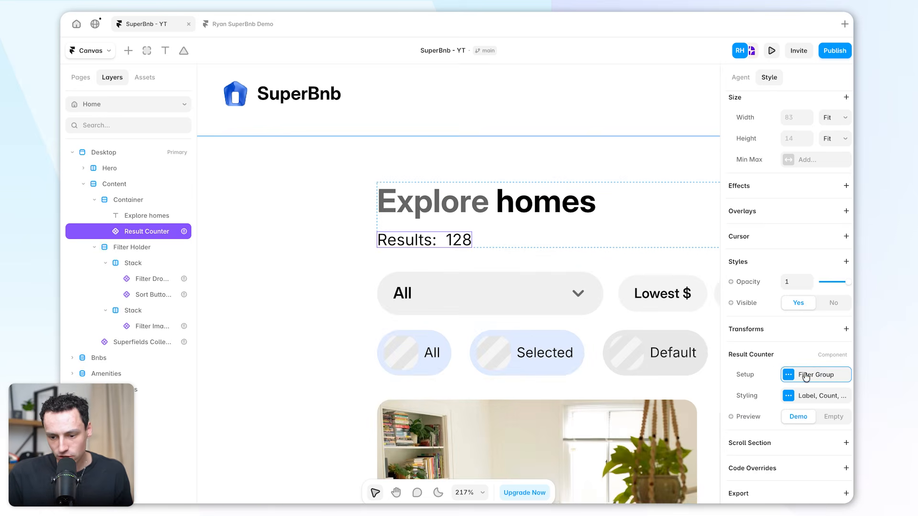
left_click(807, 377)
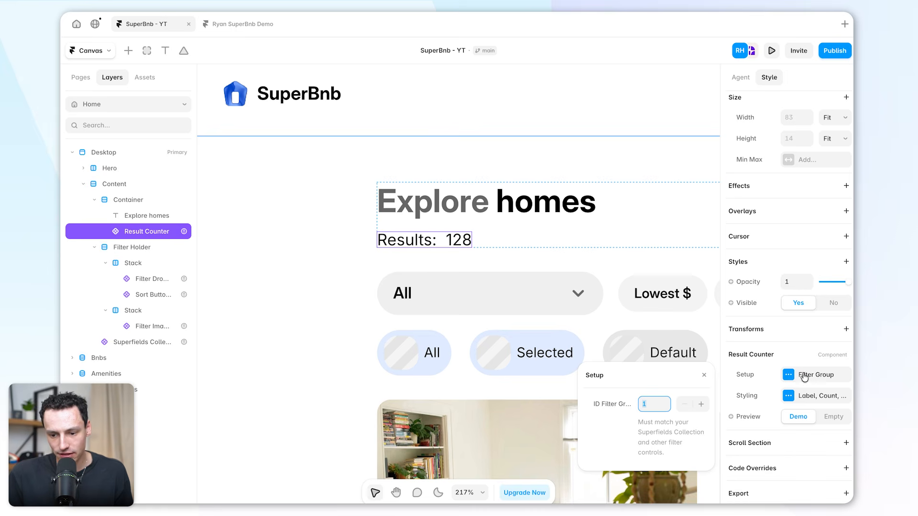
left_click(794, 400)
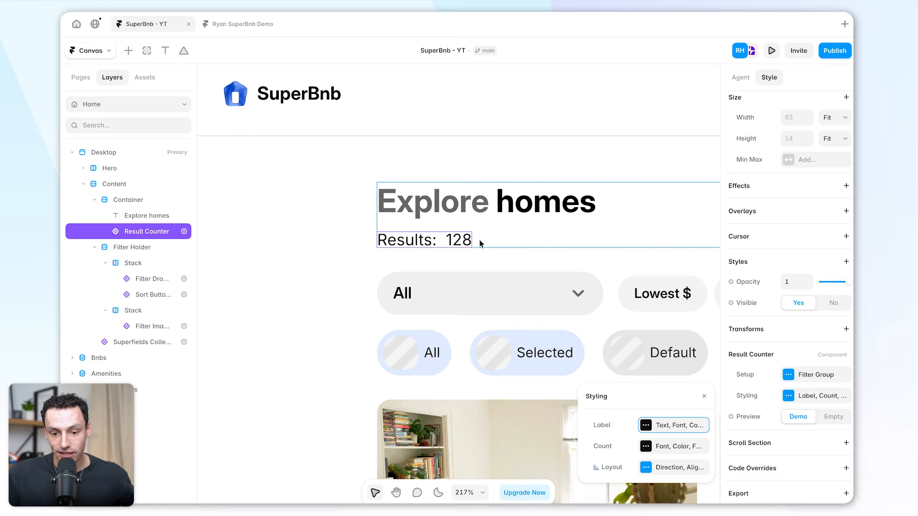
left_click(665, 426)
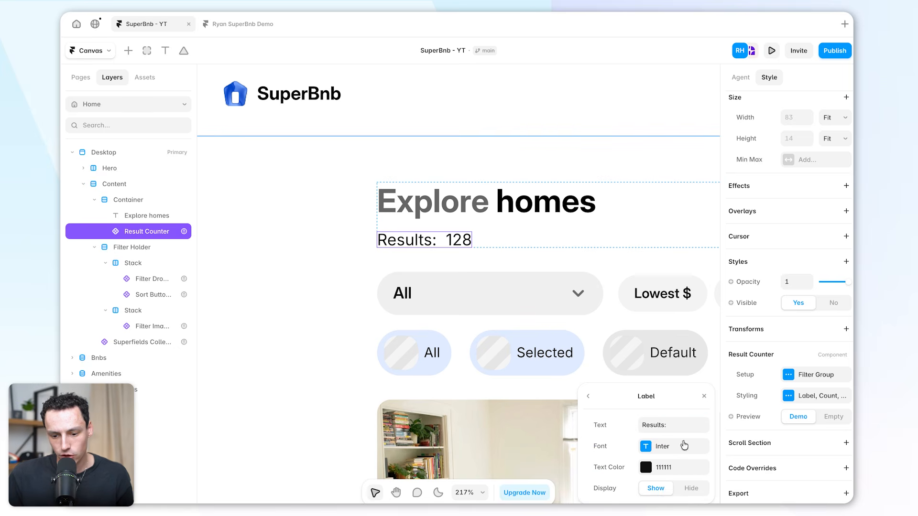
left_click(695, 486)
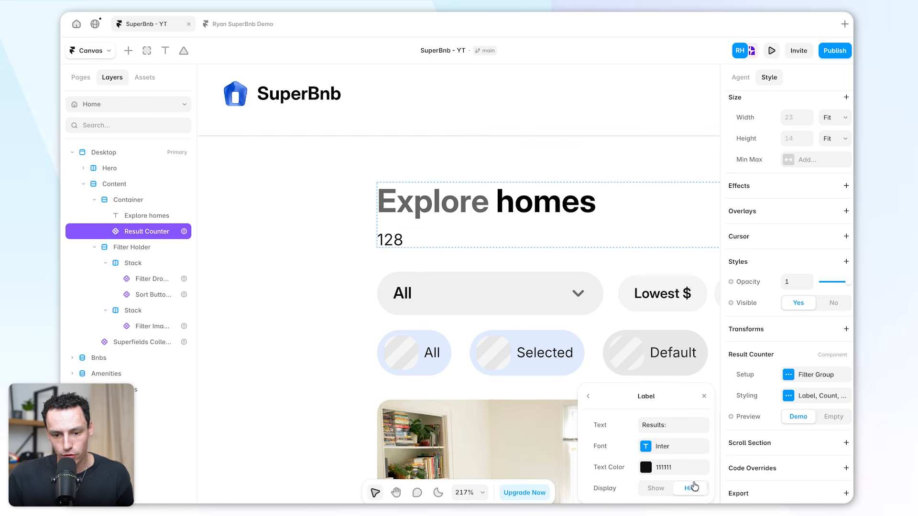
left_click(592, 397)
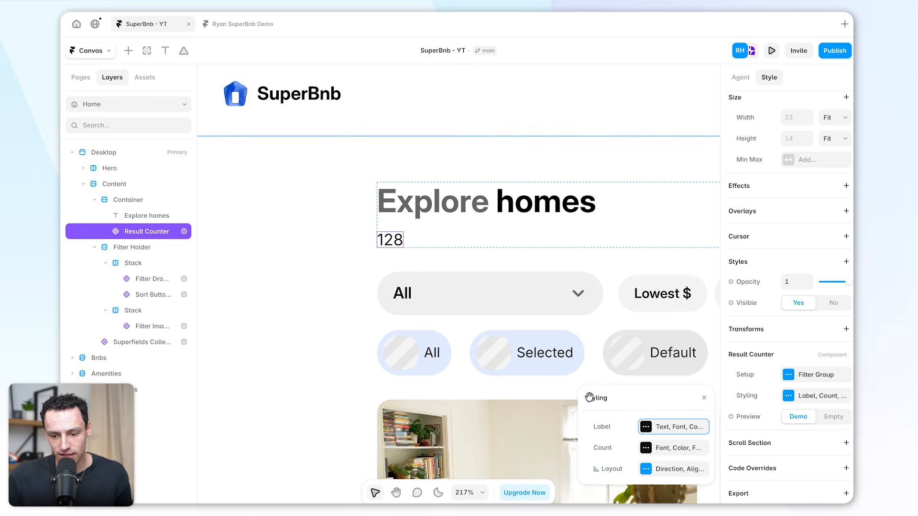
Step: Set the result counter's count format to "{{value}} homes"
left_click(664, 448)
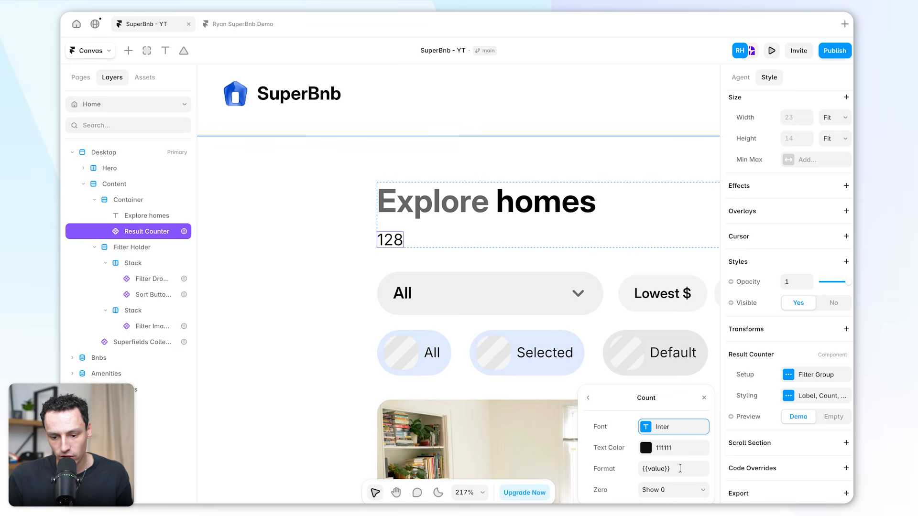
left_click(680, 468)
left_click(678, 469)
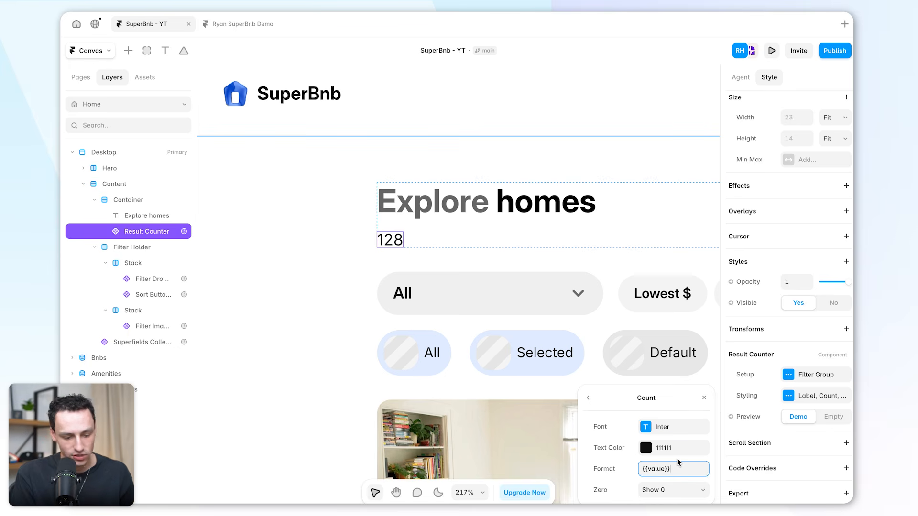
type("homes")
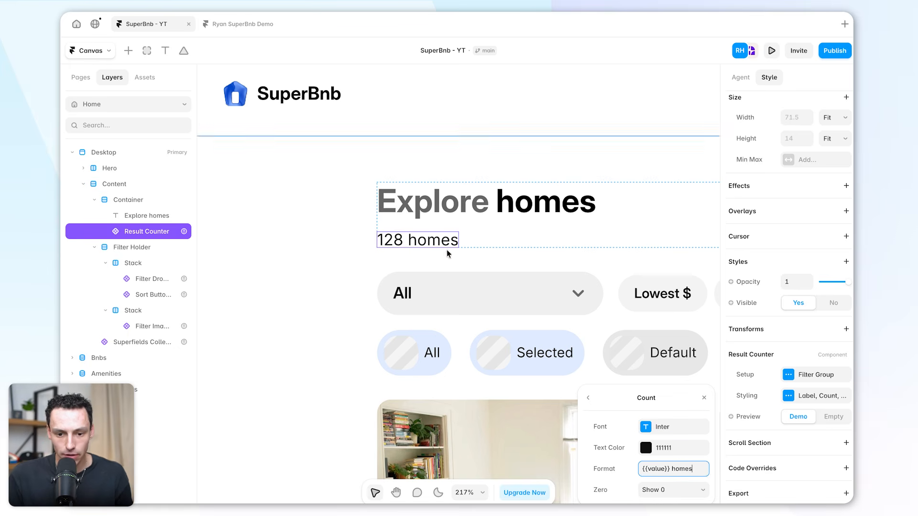
Step: Style the count text in Inter Display at 28 px with a bolder weight to match the heading
left_click(647, 430)
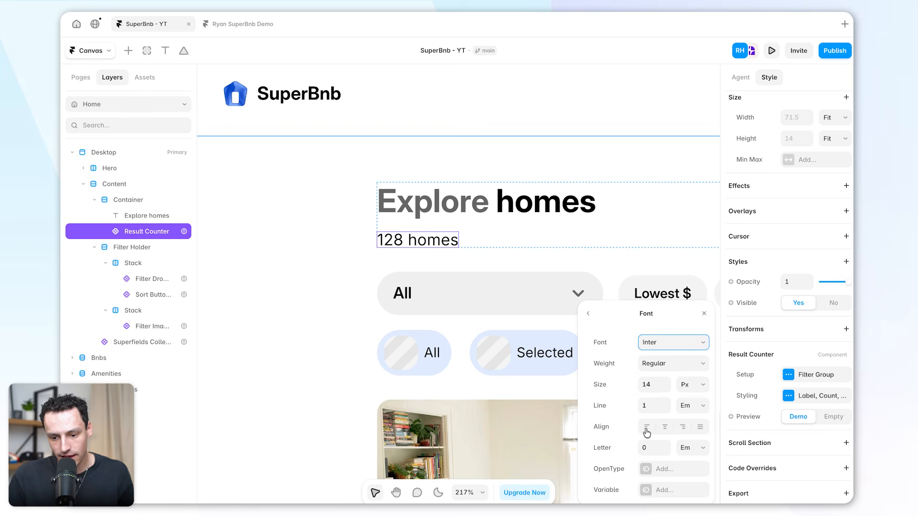
left_click(655, 385)
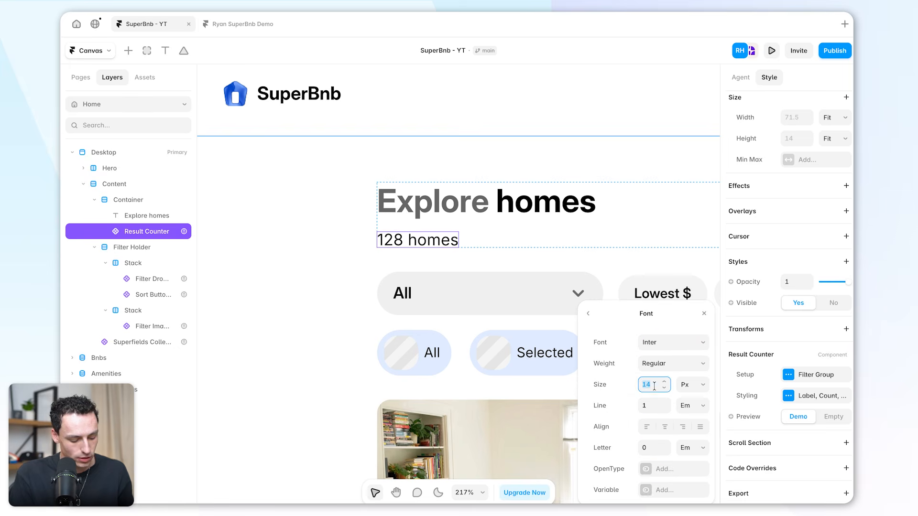
type("28")
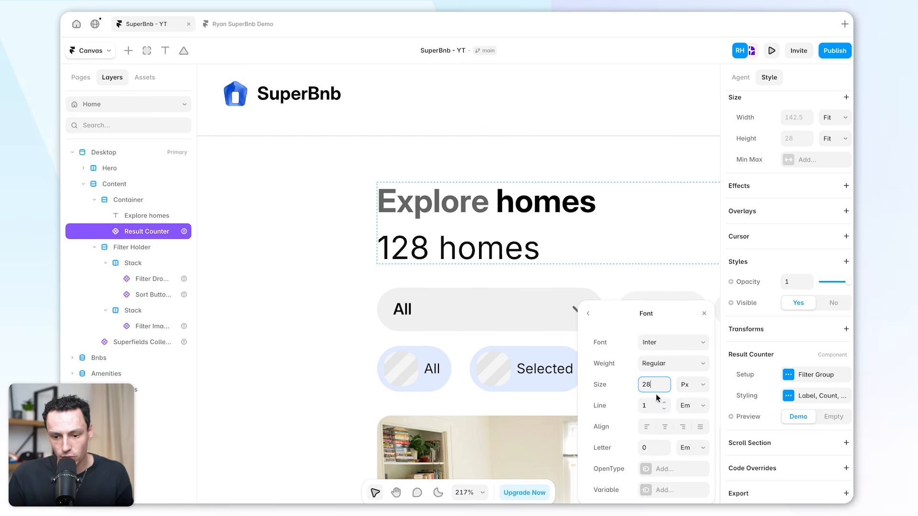
left_click(673, 342)
left_click(622, 440)
left_click(588, 287)
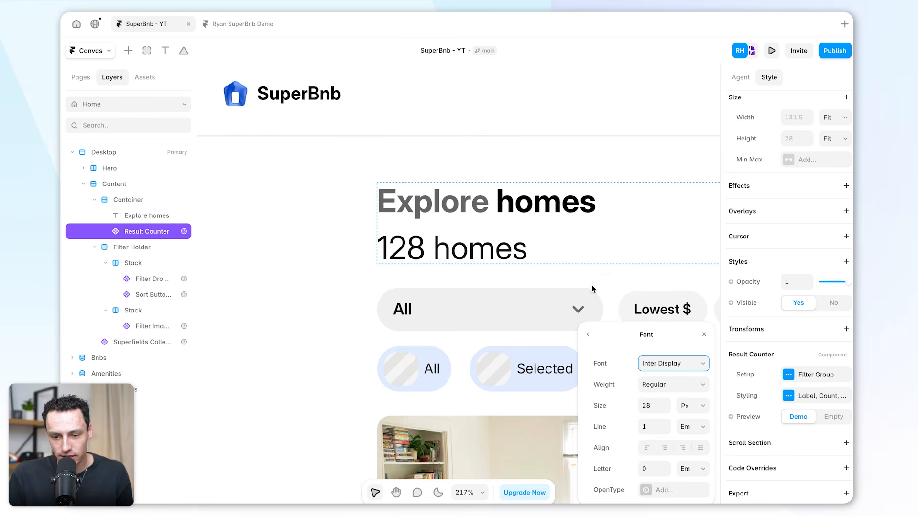
left_click(669, 384)
left_click(659, 459)
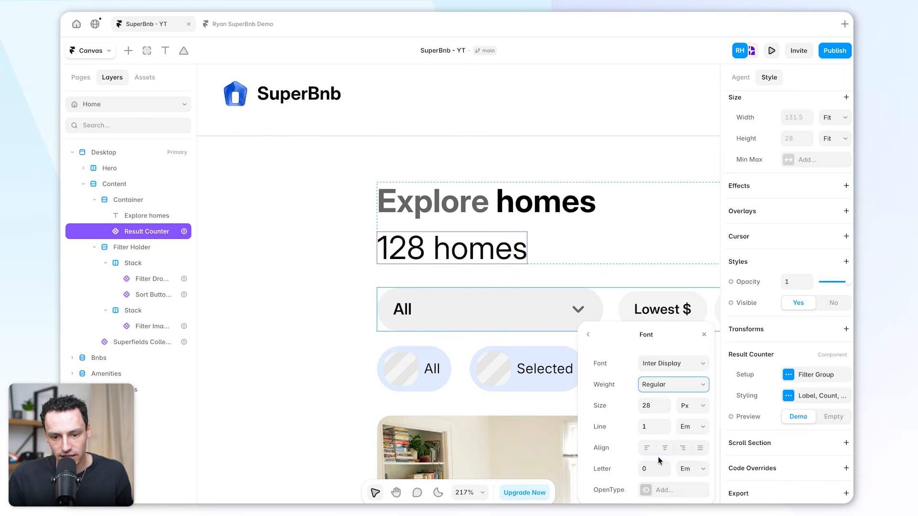
Step: Remove the word "homes" from the Explore homes heading so only "Explore" is left
double_click(515, 203)
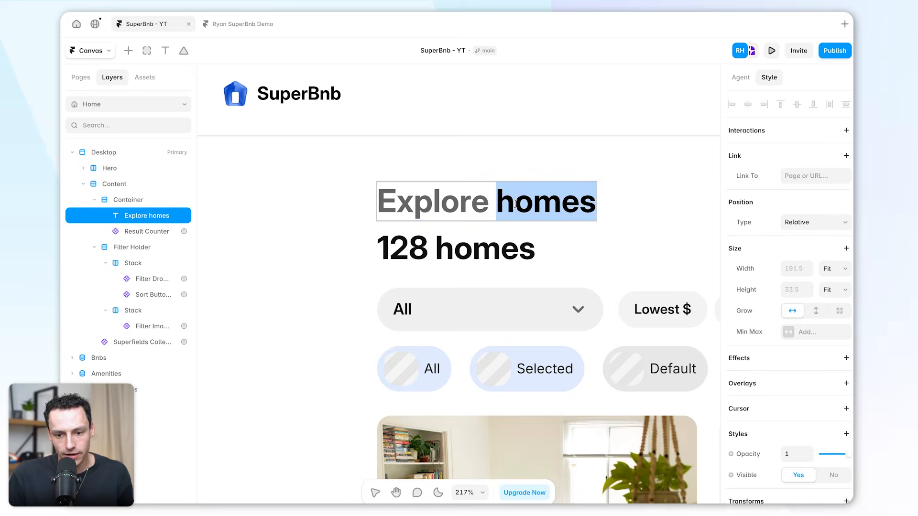
key("BackSpace")
key("BackSpace")
key("Escape")
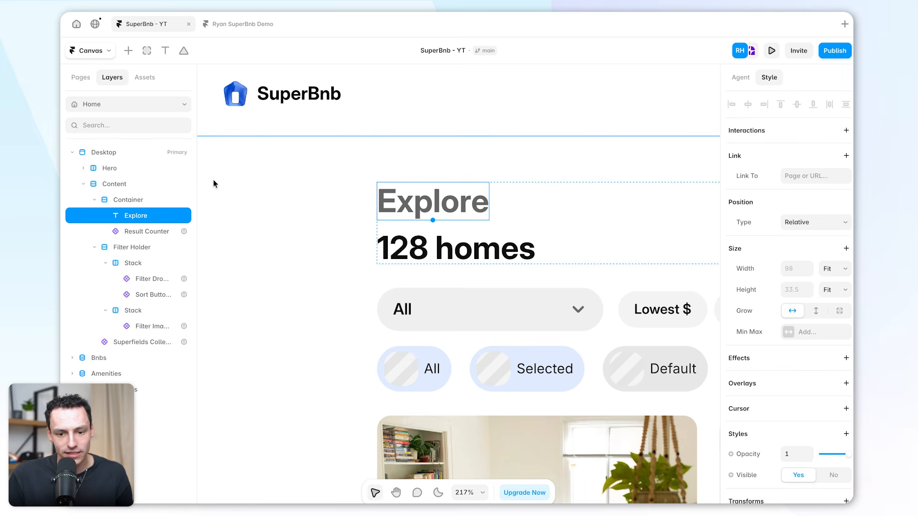
Step: Lay out the heading Container as a horizontal stack with Start distribution, bottom alignment and a gap of 5
left_click(133, 204)
left_click(800, 379)
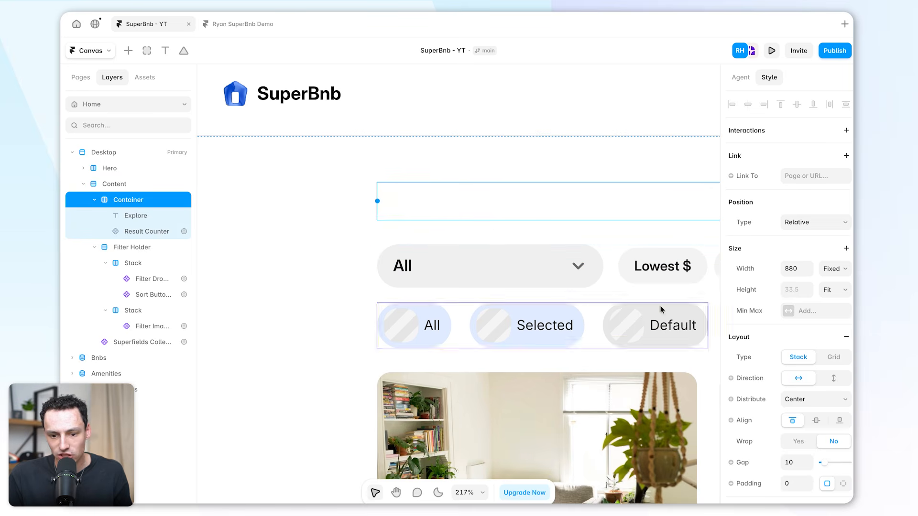
left_click(793, 402)
left_click(798, 389)
scroll(469, 181, "right", 3)
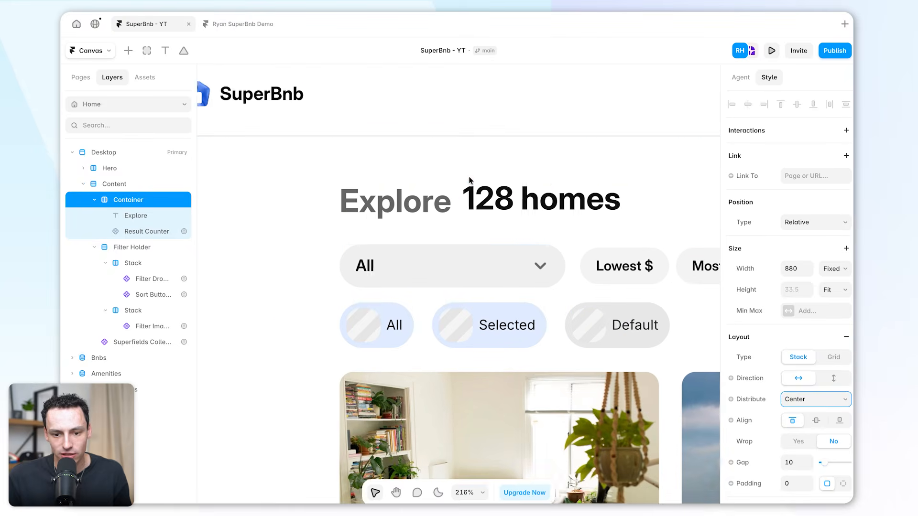
left_click_drag(377, 199, 375, 199)
left_click(840, 420)
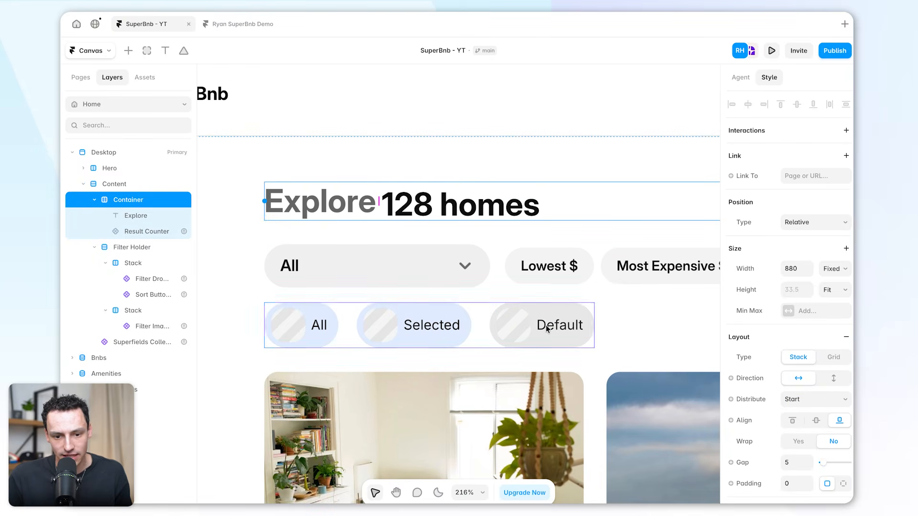
Step: Preview the page and compare the count in the heading with the full list of homes
key("super+p")
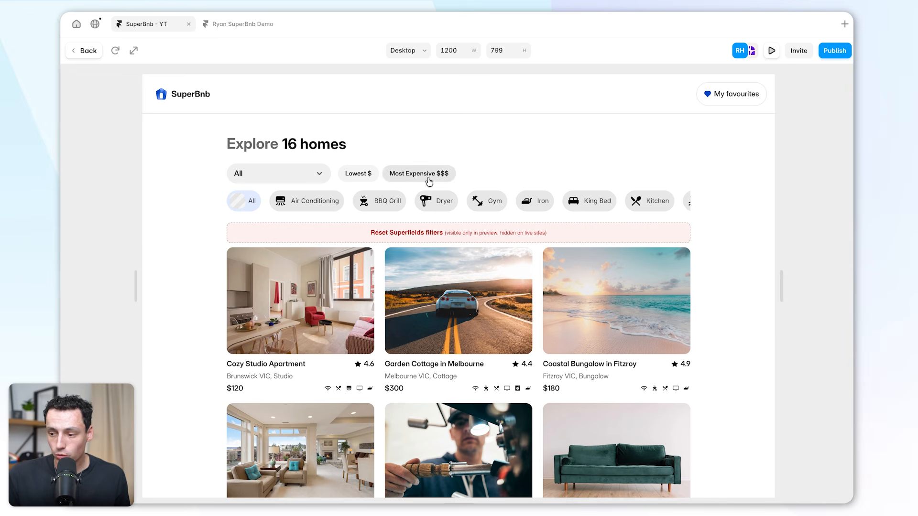
scroll(428, 191, "down", 6)
scroll(437, 231, "down", 6)
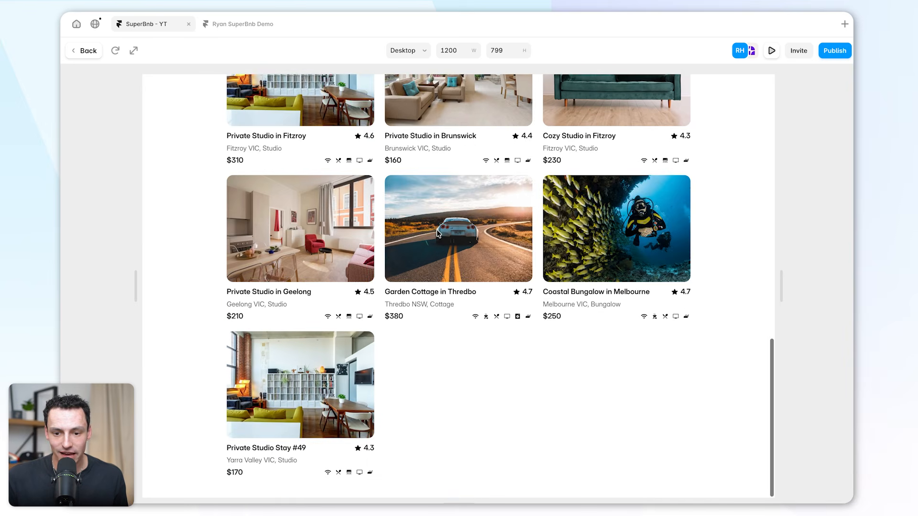
scroll(437, 232, "up", 15)
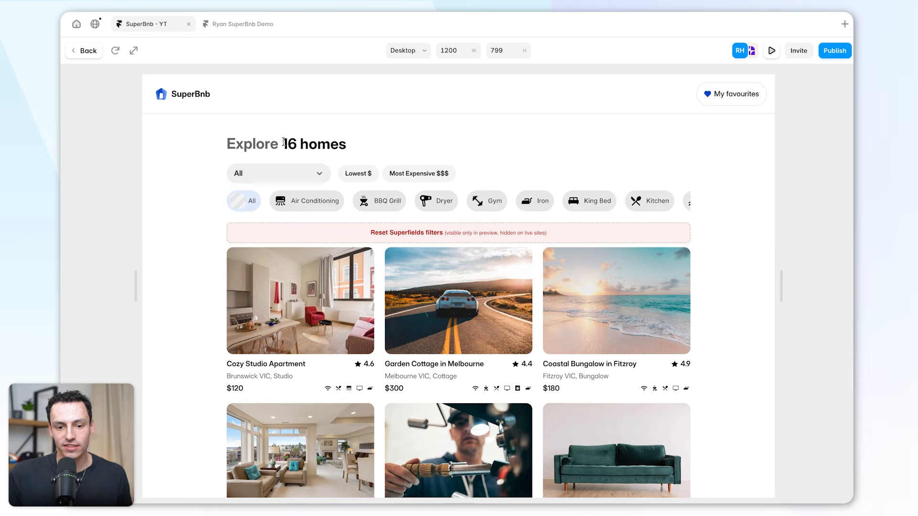
left_click_drag(284, 143, 353, 147)
left_click(353, 147)
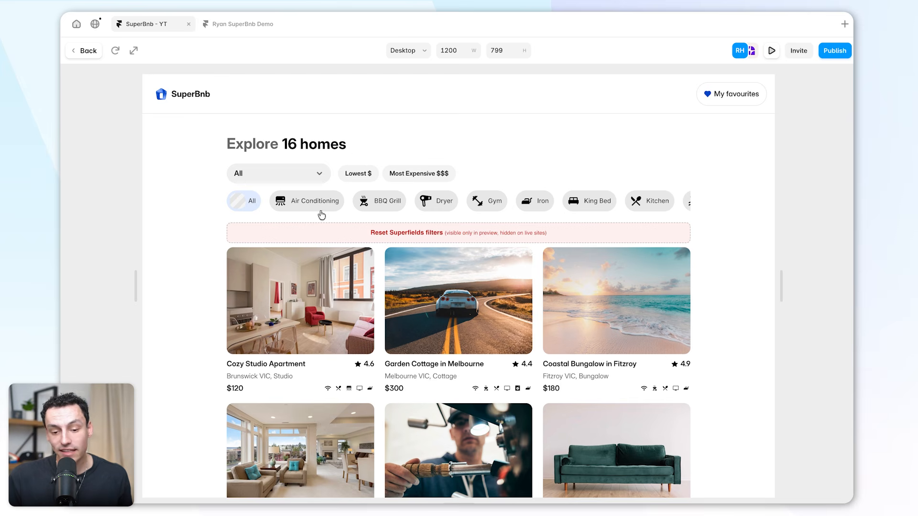
Step: Test the result counter by filtering to BBQ Grill and the Fitzroy VIC location, and return to the canvas
left_click(381, 204)
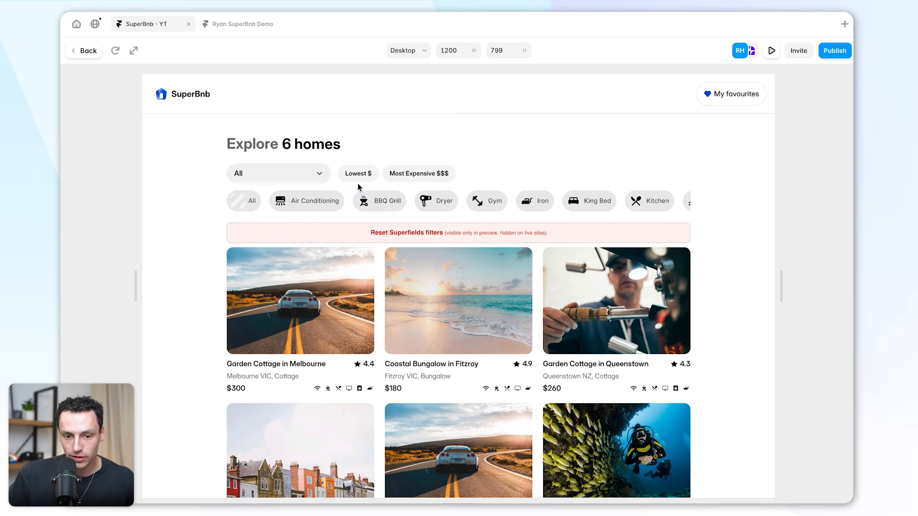
double_click(289, 140)
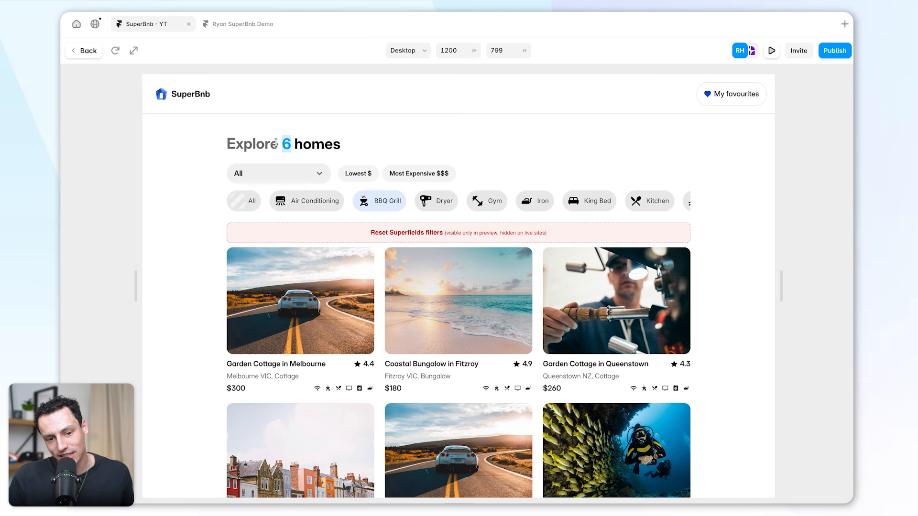
scroll(556, 325, "down", 2)
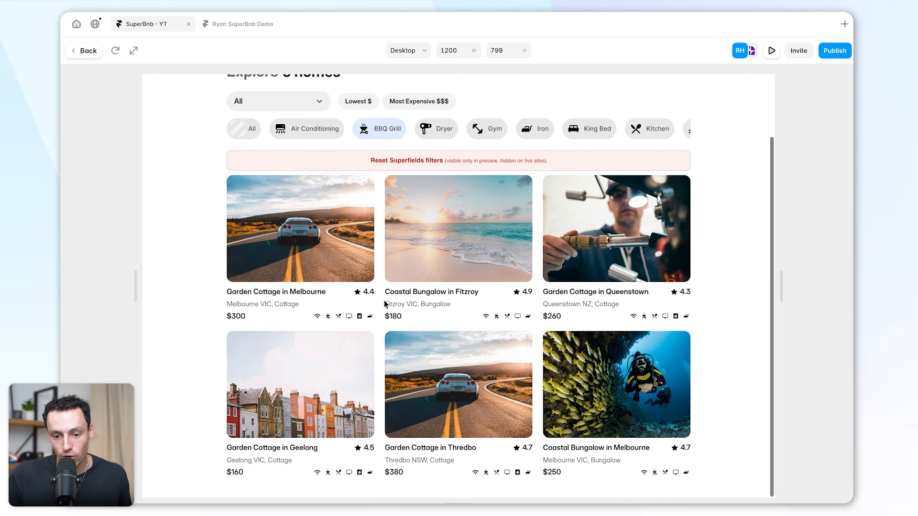
scroll(581, 265, "up", 2)
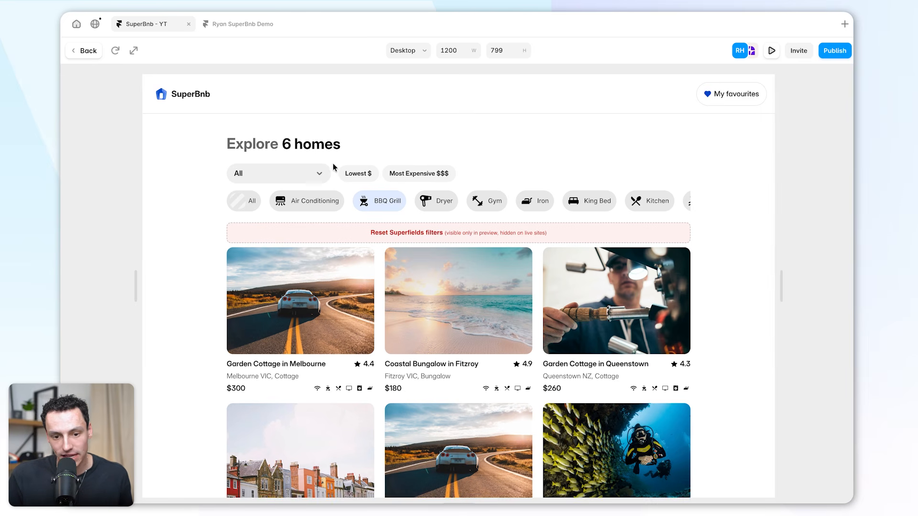
left_click(311, 180)
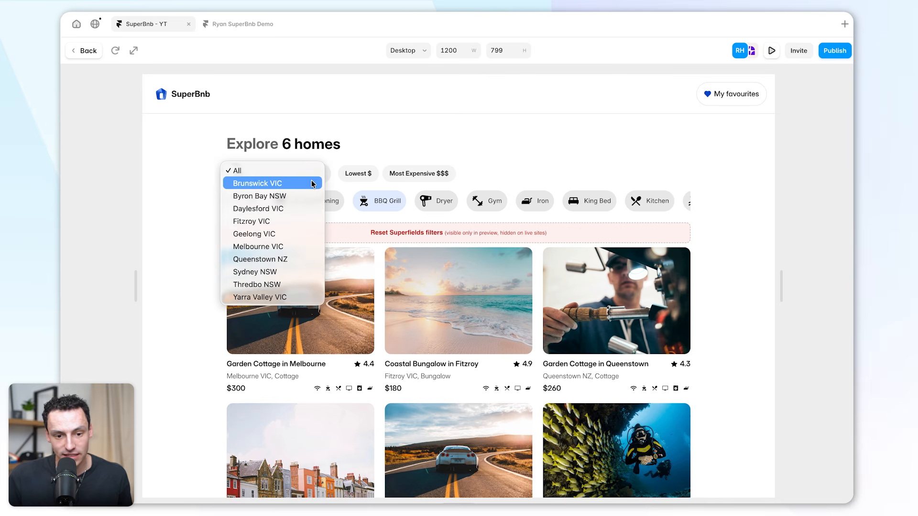
left_click(277, 220)
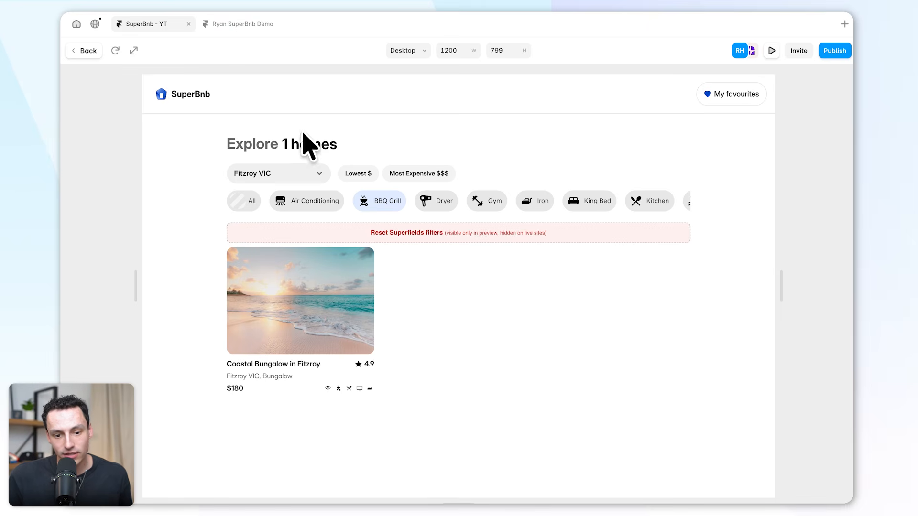
left_click(81, 53)
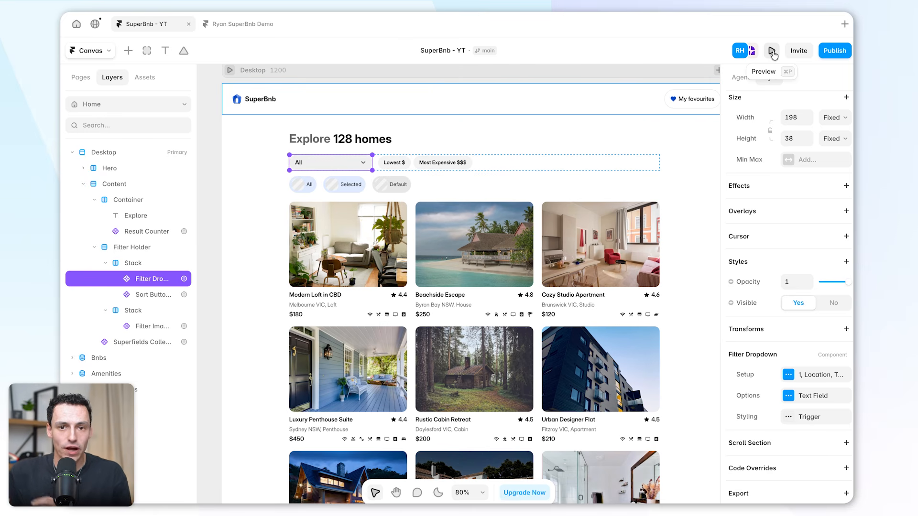
Step: Open the page preview again and publish the updated site
left_click(772, 51)
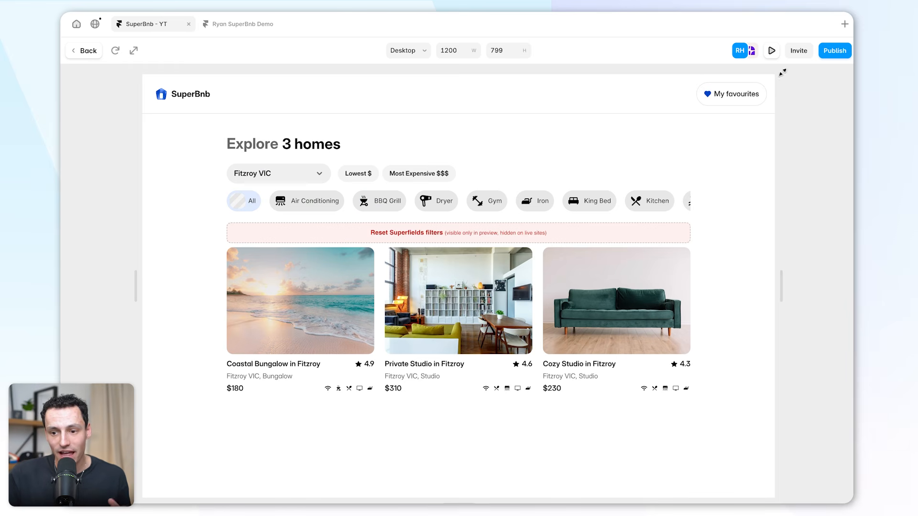
left_click(834, 53)
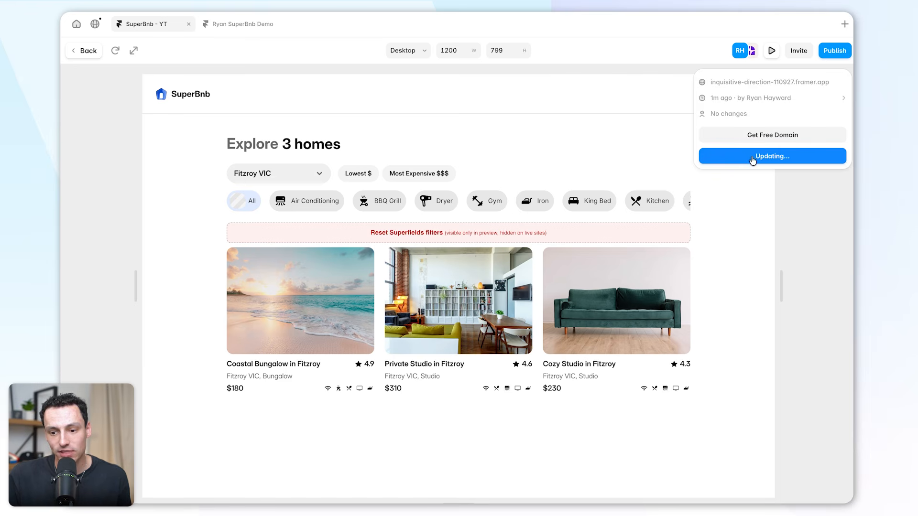